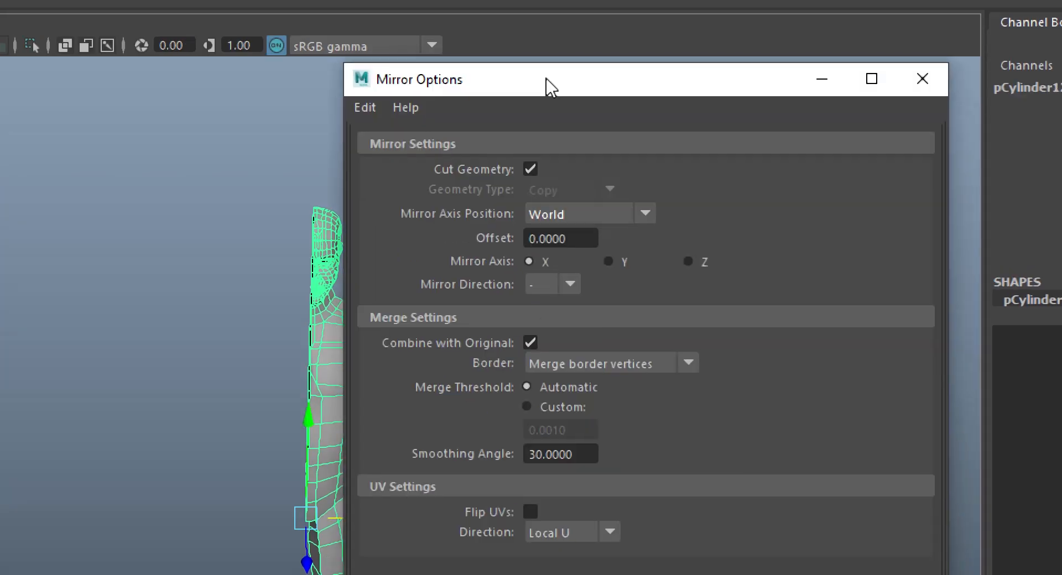
# Review the mirror axis position and mirror direction choices, keeping World and the negative direction
pyautogui.moveTo(550, 86); pyautogui.dragTo(548, 82)
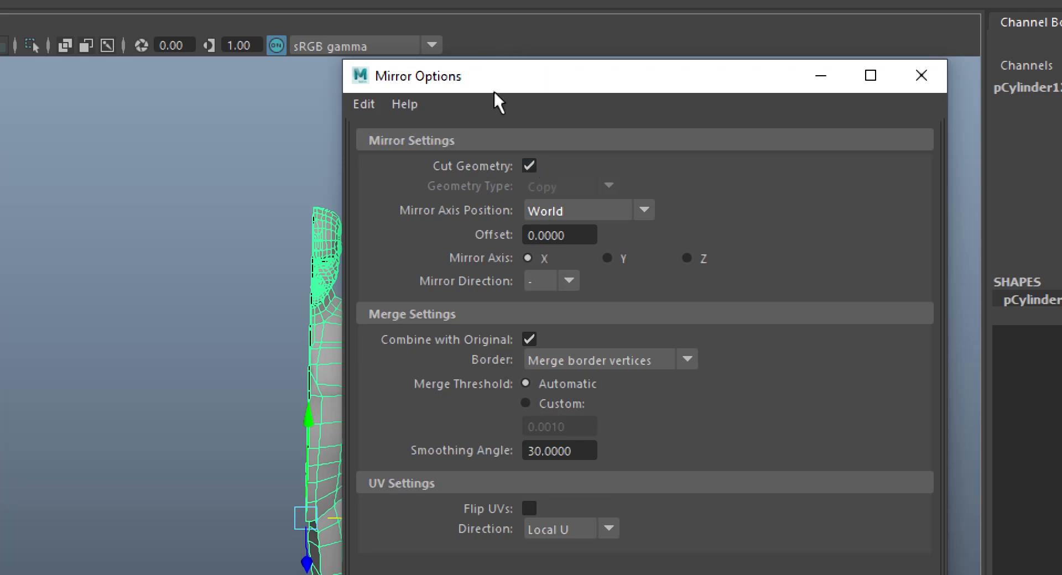
pyautogui.moveTo(520, 91); pyautogui.dragTo(630, 80)
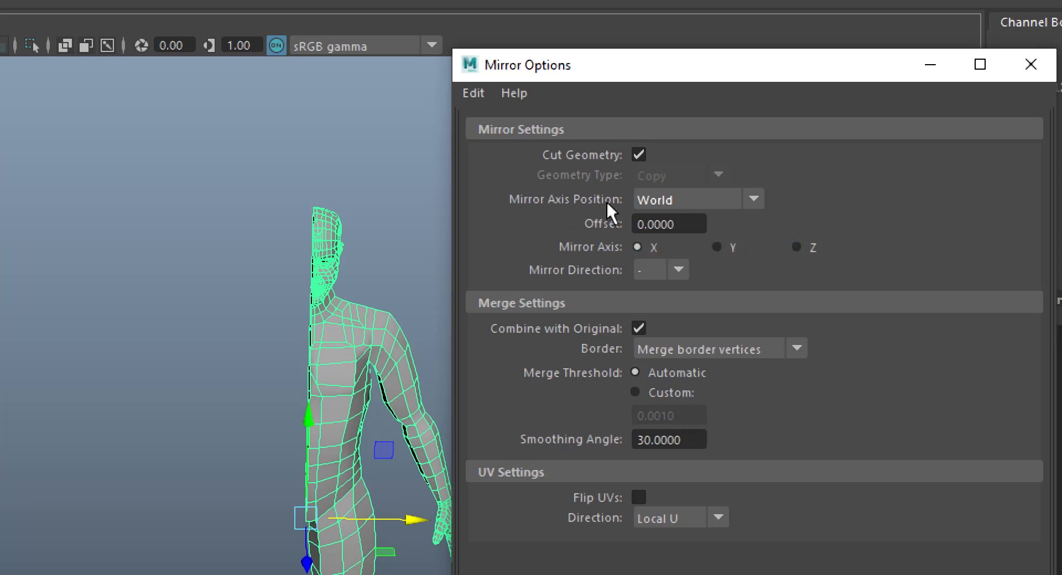
pyautogui.click(754, 201)
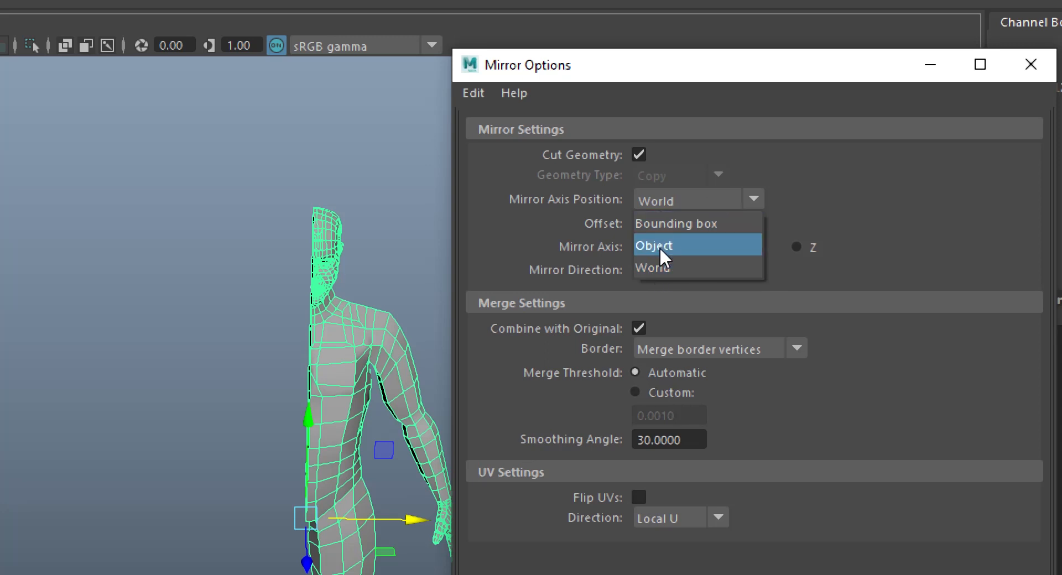
pyautogui.click(680, 271)
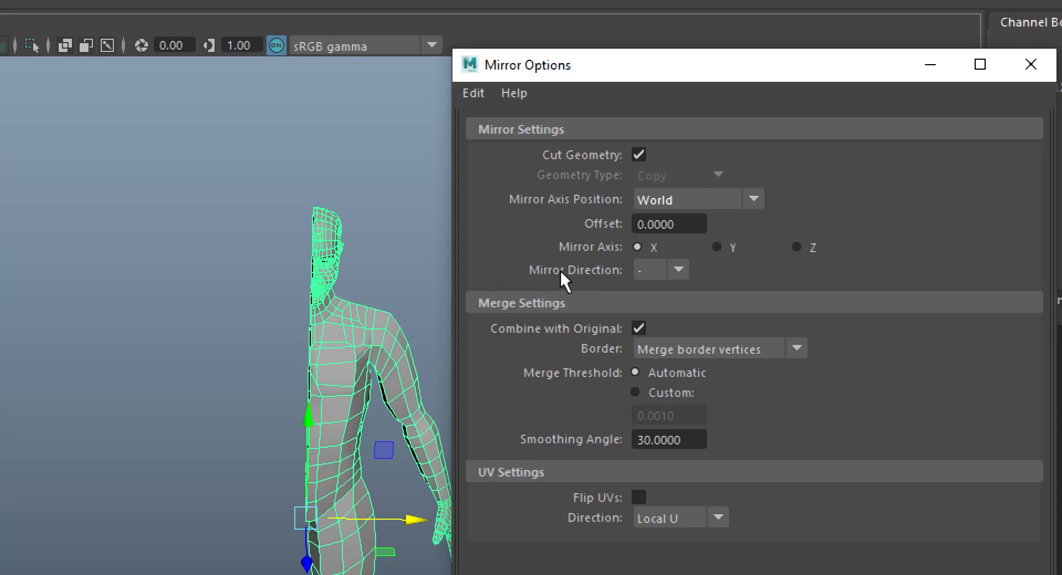
pyautogui.click(685, 269)
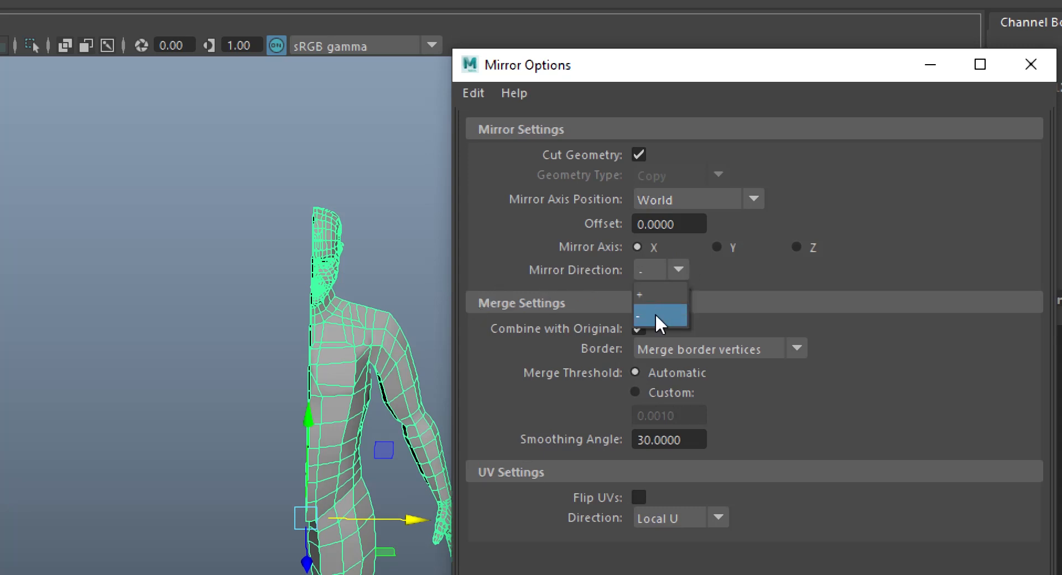
pyautogui.click(681, 271)
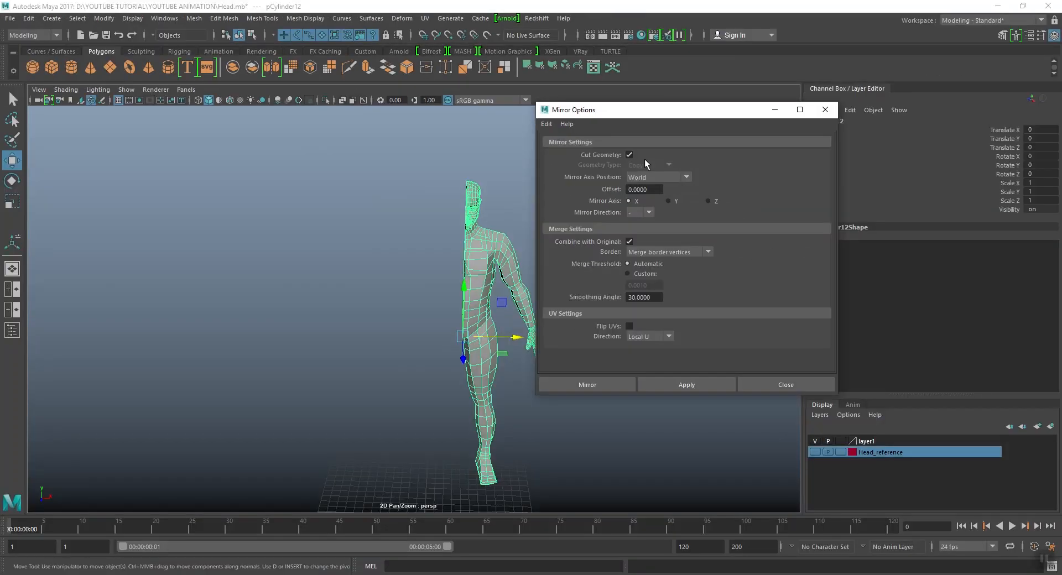
# Mirror the half body across the world X axis in the negative direction, combining it with the original and merging border vertices
pyautogui.moveTo(613, 113); pyautogui.dragTo(686, 114)
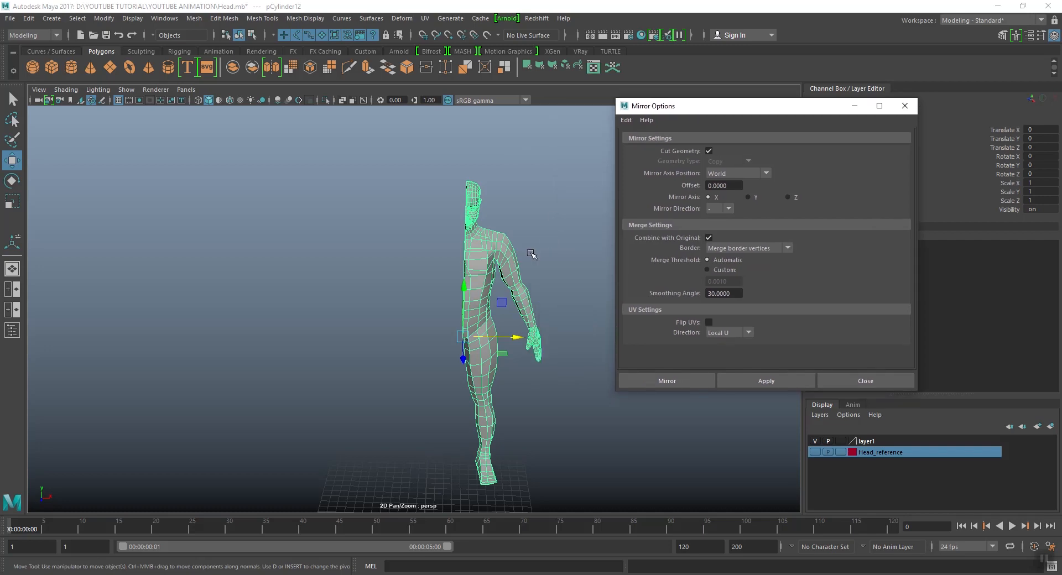
pyautogui.keyDown('alt'); pyautogui.moveTo(529, 251); pyautogui.dragTo(490, 246, button='middle'); pyautogui.keyUp('alt')
pyautogui.keyDown('alt'); pyautogui.moveTo(490, 245); pyautogui.dragTo(494, 227); pyautogui.keyUp('alt')
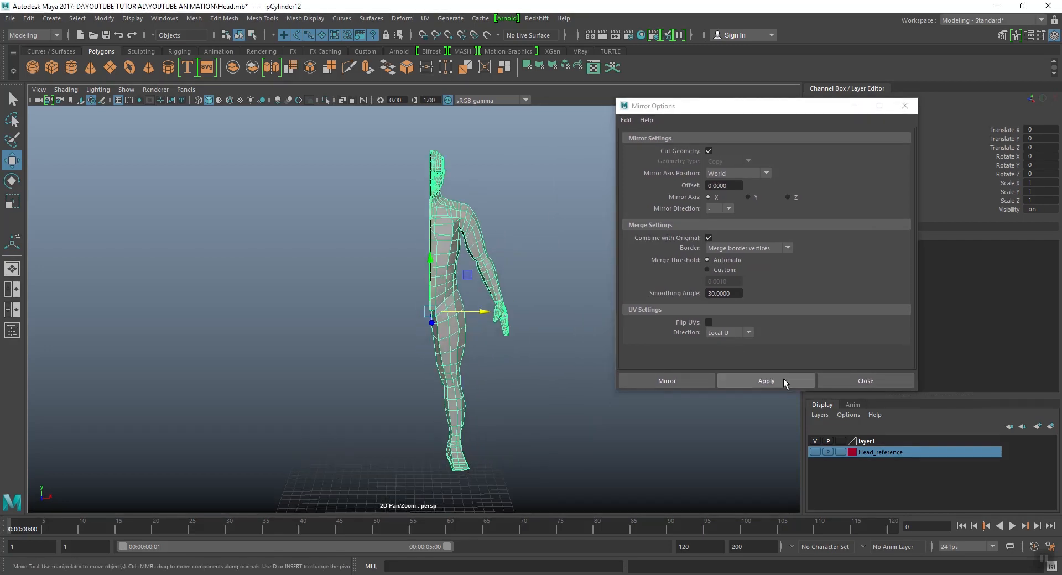
pyautogui.click(782, 379)
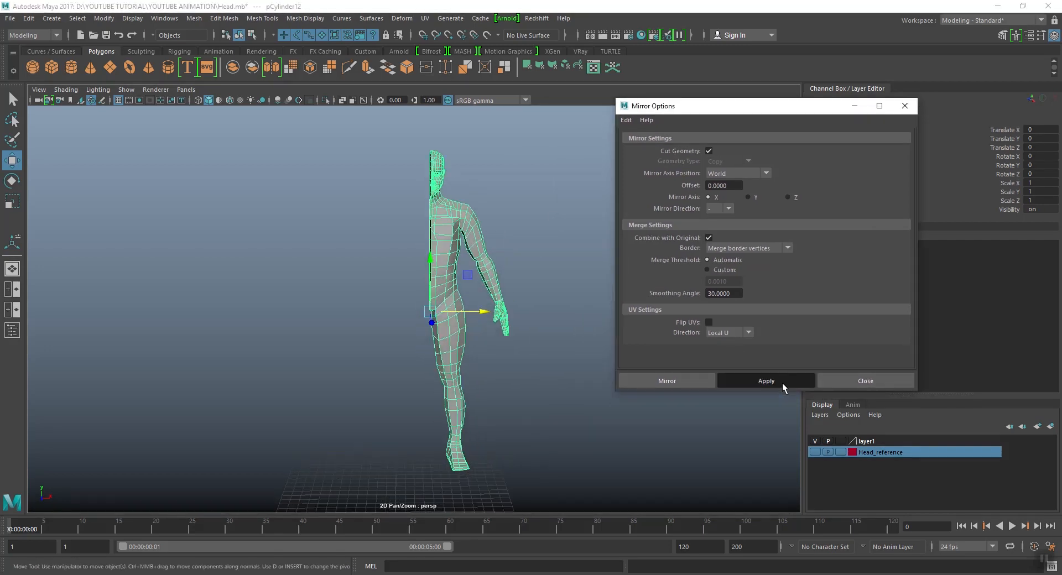
# Examine the mirrored body halves and their spacing relative to the world origin on the grid
pyautogui.keyDown('alt'); pyautogui.moveTo(545, 317); pyautogui.dragTo(521, 315); pyautogui.keyUp('alt')
pyautogui.keyDown('alt'); pyautogui.moveTo(478, 313); pyautogui.dragTo(527, 293, button='middle'); pyautogui.keyUp('alt')
pyautogui.scroll(-1, 496, 301)
pyautogui.scroll(1, 503, 290)
pyautogui.keyDown('alt'); pyautogui.moveTo(494, 287); pyautogui.dragTo(489, 299); pyautogui.keyUp('alt')
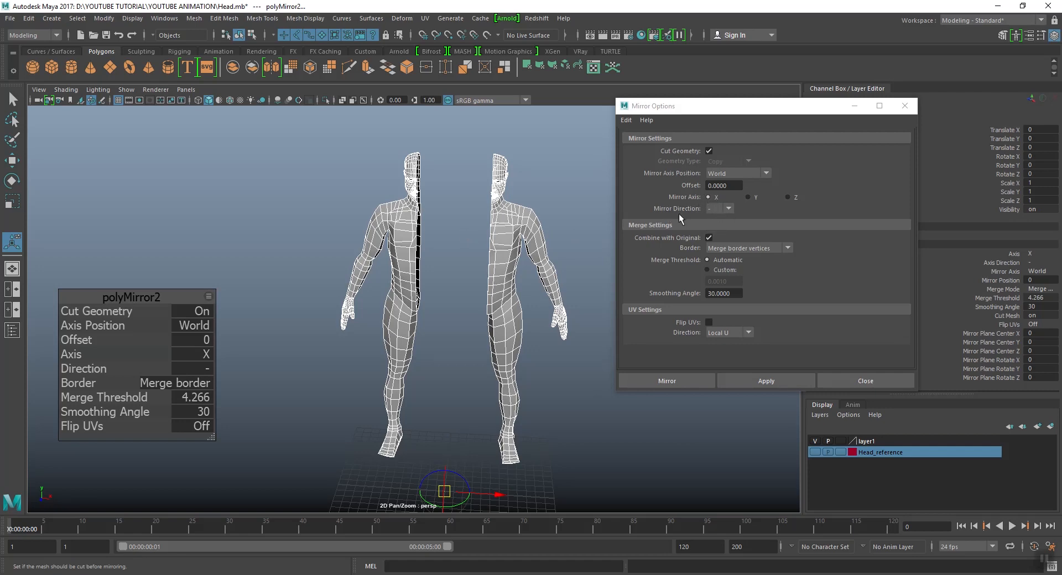
pyautogui.keyDown('alt'); pyautogui.moveTo(481, 309); pyautogui.dragTo(446, 217, button='middle'); pyautogui.keyUp('alt')
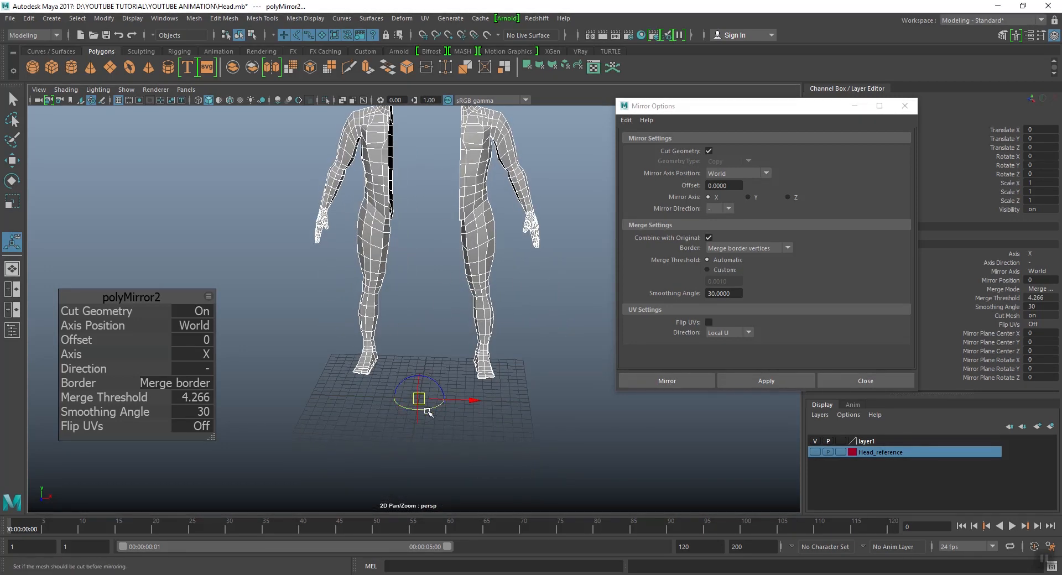
pyautogui.scroll(2, 470, 419)
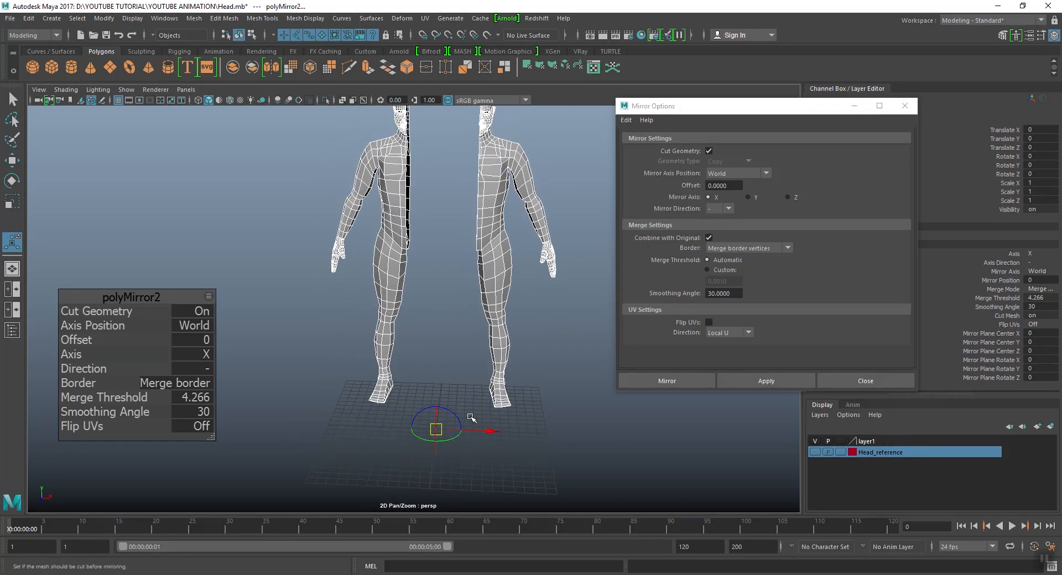
pyautogui.keyDown('alt'); pyautogui.moveTo(459, 367); pyautogui.dragTo(455, 379, button='middle'); pyautogui.keyUp('alt')
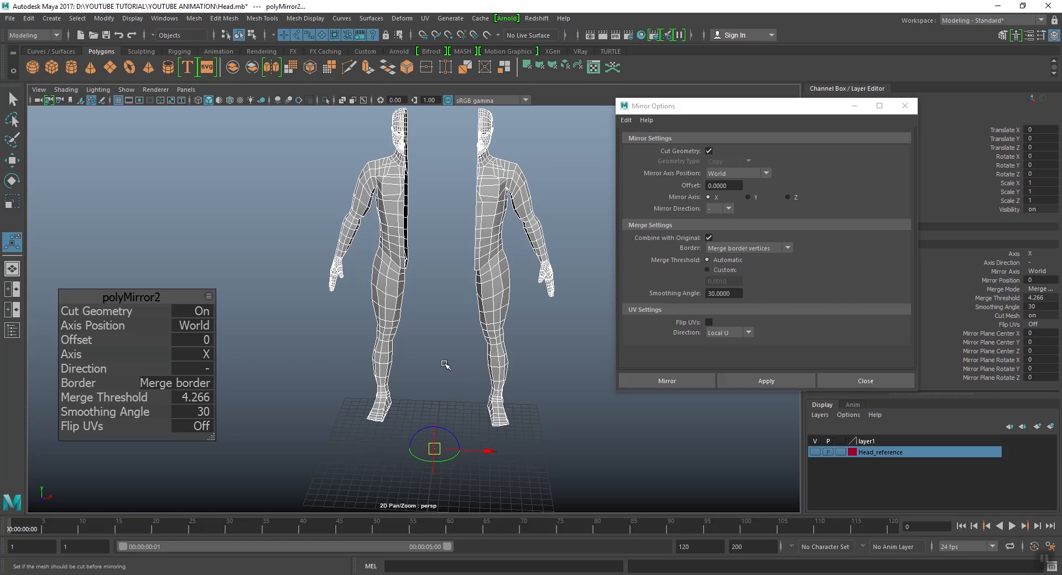
pyautogui.keyDown('alt'); pyautogui.moveTo(445, 365); pyautogui.dragTo(446, 373, button='middle'); pyautogui.keyUp('alt')
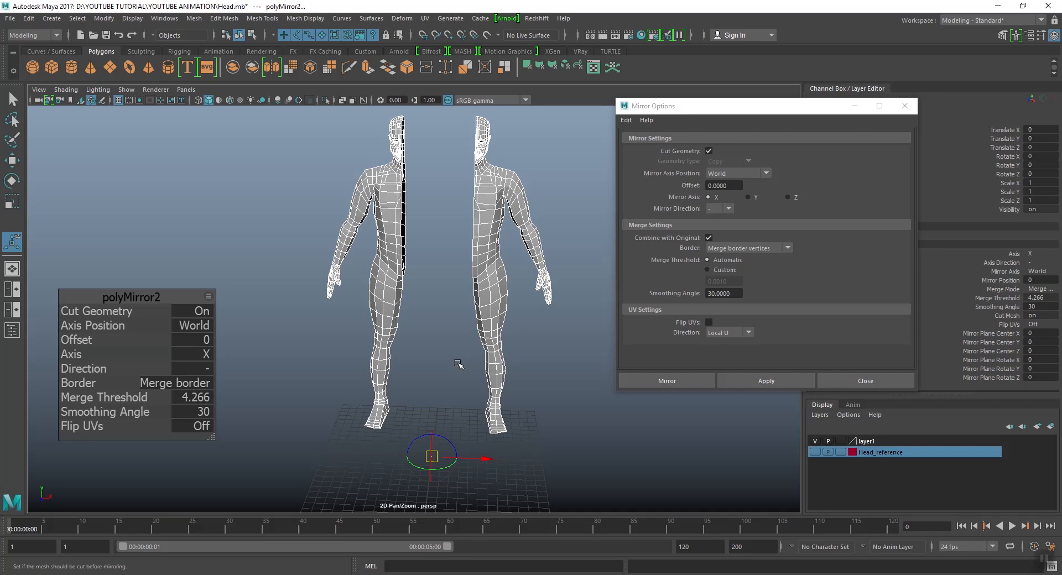
pyautogui.keyDown('alt'); pyautogui.moveTo(446, 311); pyautogui.dragTo(443, 301); pyautogui.keyUp('alt')
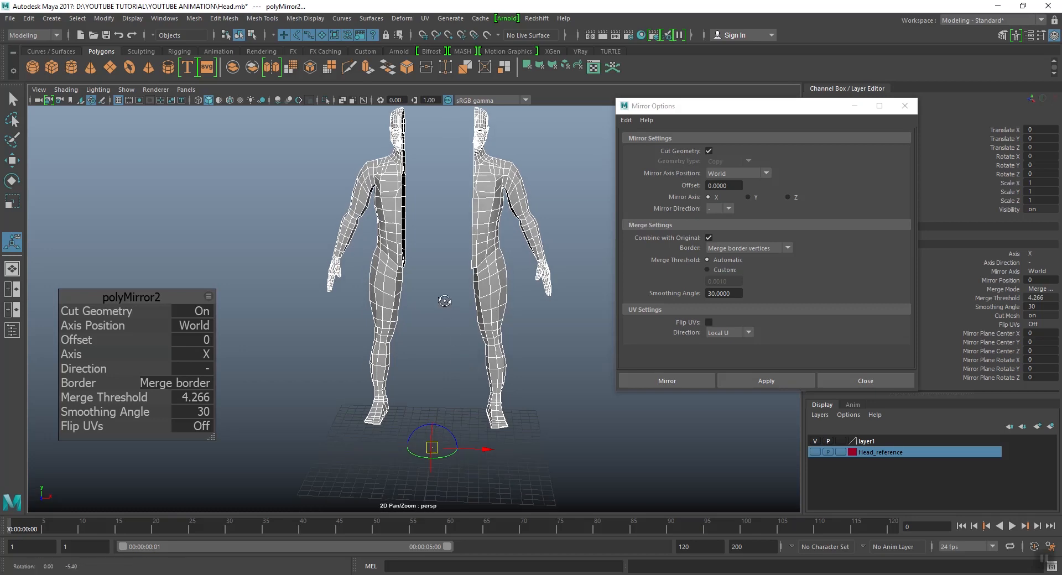
pyautogui.keyDown('alt'); pyautogui.moveTo(437, 291); pyautogui.dragTo(436, 315, button='middle'); pyautogui.keyUp('alt')
pyautogui.scroll(-1, 429, 338)
pyautogui.scroll(1, 441, 321)
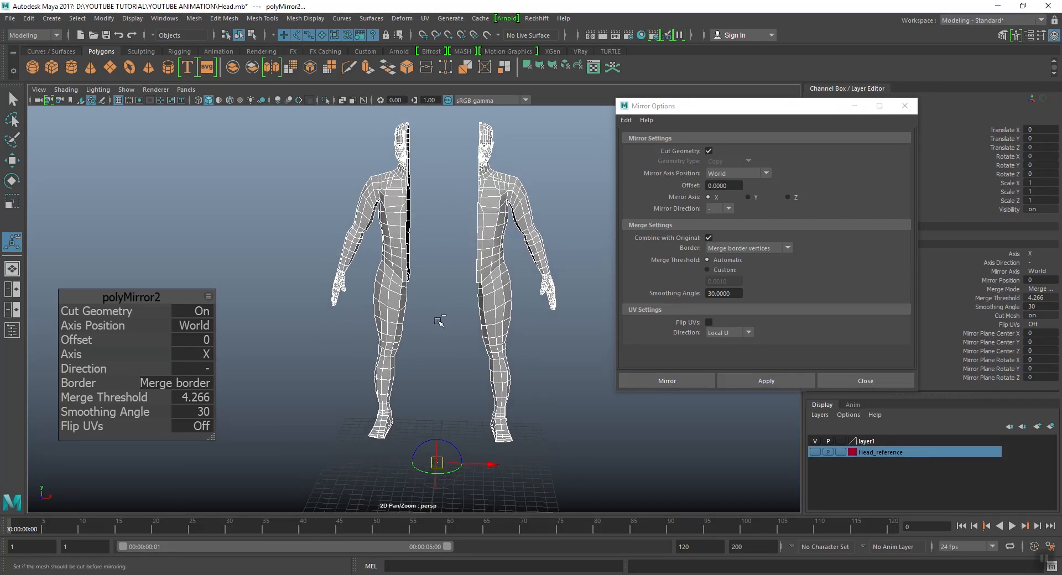
# Undo the world-axis mirror and reactivate the Move tool on the half body
pyautogui.hotkey('ctrl', 'z')
pyautogui.keyDown('alt'); pyautogui.moveTo(468, 329); pyautogui.dragTo(455, 339, button='middle'); pyautogui.keyUp('alt')
pyautogui.press('w')
pyautogui.keyDown('alt'); pyautogui.moveTo(485, 274); pyautogui.dragTo(447, 330, button='middle'); pyautogui.keyUp('alt')
pyautogui.scroll(3, 447, 330)
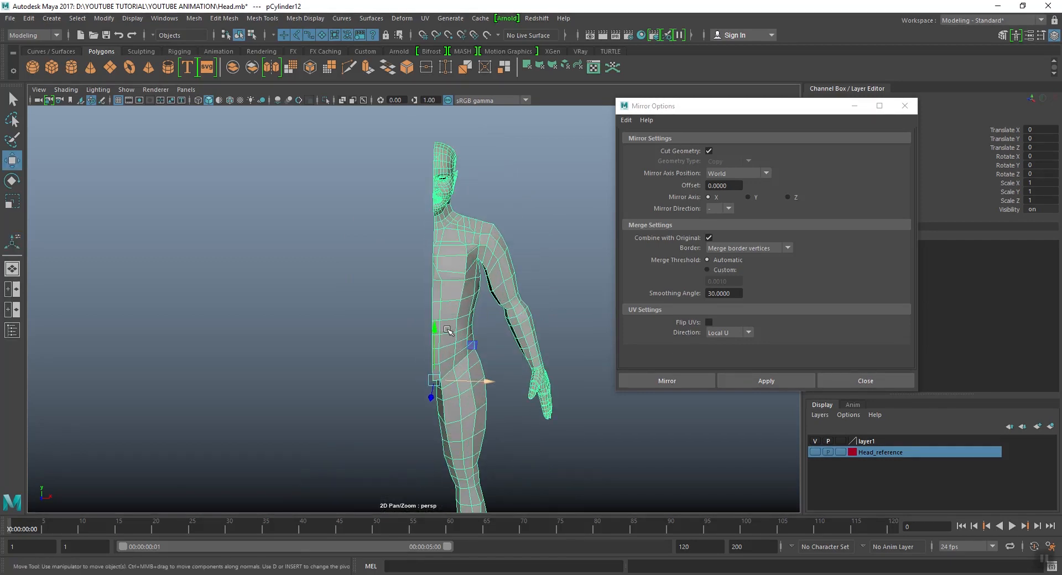
# Set the mirror axis position to Object
pyautogui.moveTo(447, 330)
pyautogui.keyDown('alt'); pyautogui.mouseDown()
pyautogui.moveTo(506, 325)
pyautogui.moveTo(449, 321)
pyautogui.mouseUp(); pyautogui.keyUp('alt')
pyautogui.keyDown('alt'); pyautogui.moveTo(495, 326); pyautogui.dragTo(483, 318, button='middle'); pyautogui.keyUp('alt')
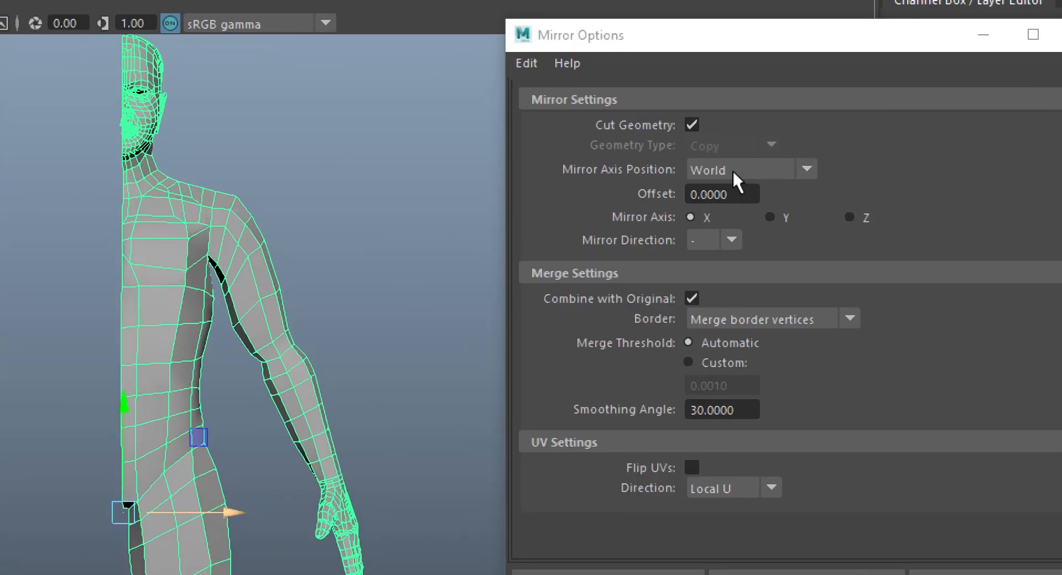
pyautogui.click(749, 175)
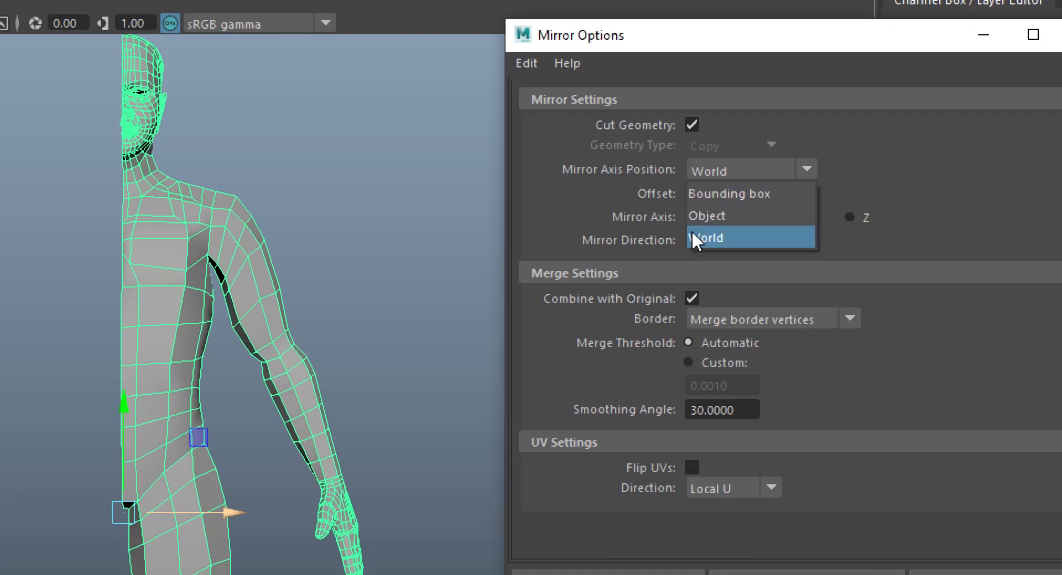
pyautogui.click(708, 216)
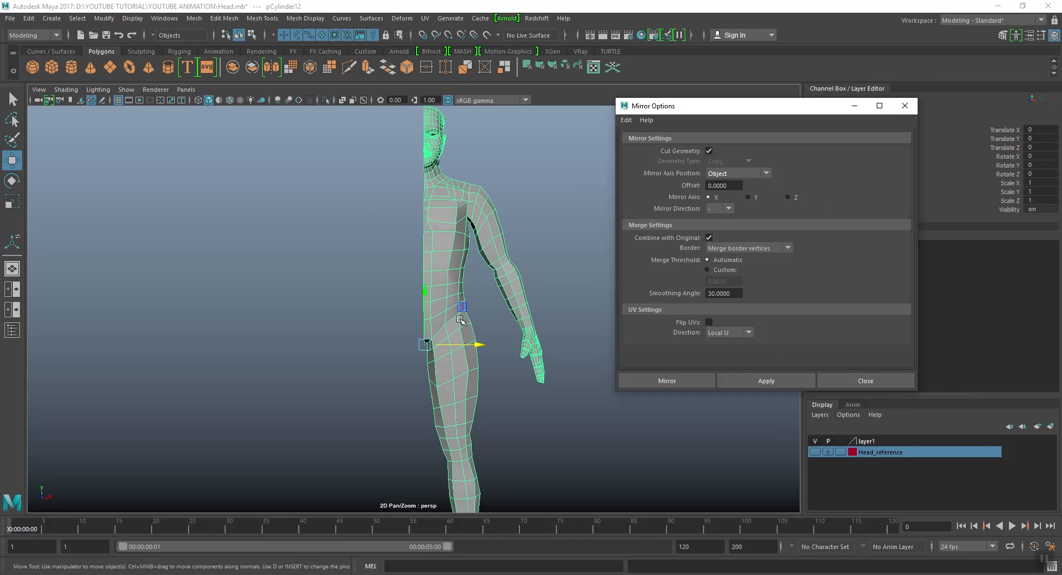
# Examine the half body's pivot position along its open centre edge from several angles
pyautogui.keyDown('alt'); pyautogui.moveTo(460, 319); pyautogui.dragTo(459, 307, button='middle'); pyautogui.keyUp('alt')
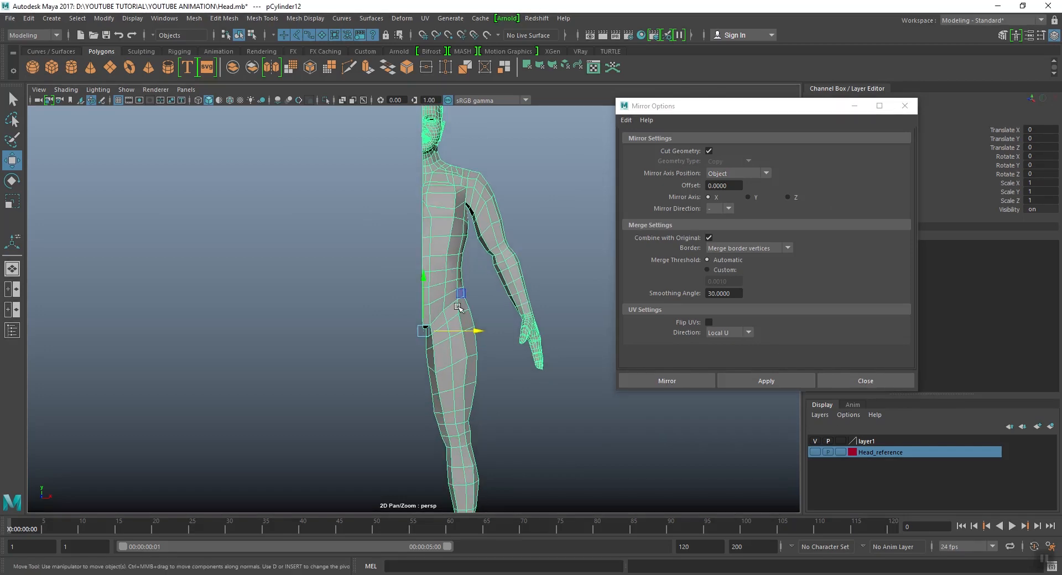
pyautogui.scroll(-3, 460, 307)
pyautogui.keyDown('alt'); pyautogui.moveTo(461, 306); pyautogui.dragTo(456, 318); pyautogui.keyUp('alt')
pyautogui.scroll(-2, 459, 305)
pyautogui.keyDown('alt'); pyautogui.moveTo(455, 326); pyautogui.dragTo(462, 291, button='middle'); pyautogui.keyUp('alt')
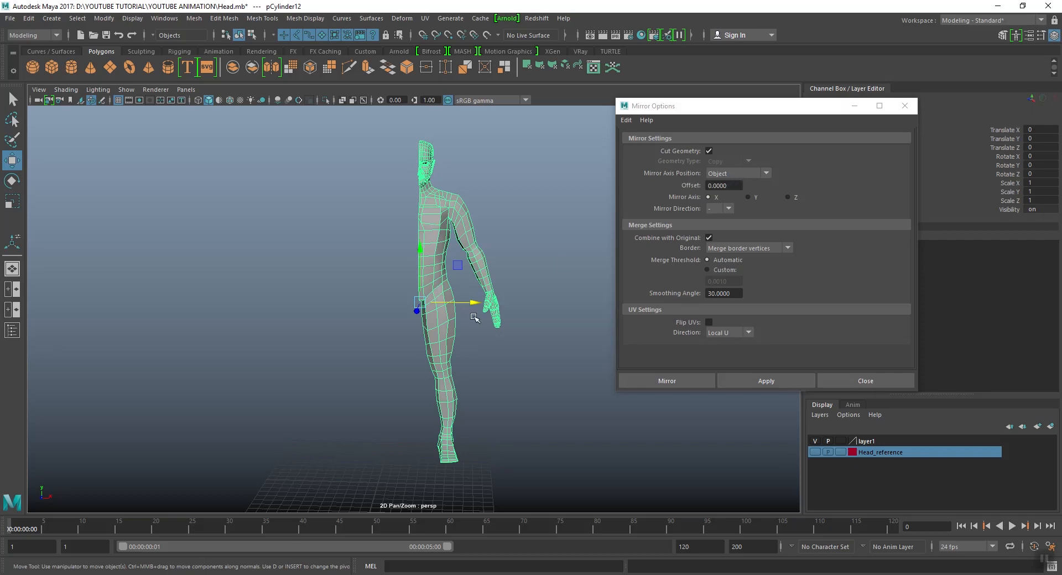
pyautogui.keyDown('alt'); pyautogui.moveTo(474, 317); pyautogui.dragTo(479, 312); pyautogui.keyUp('alt')
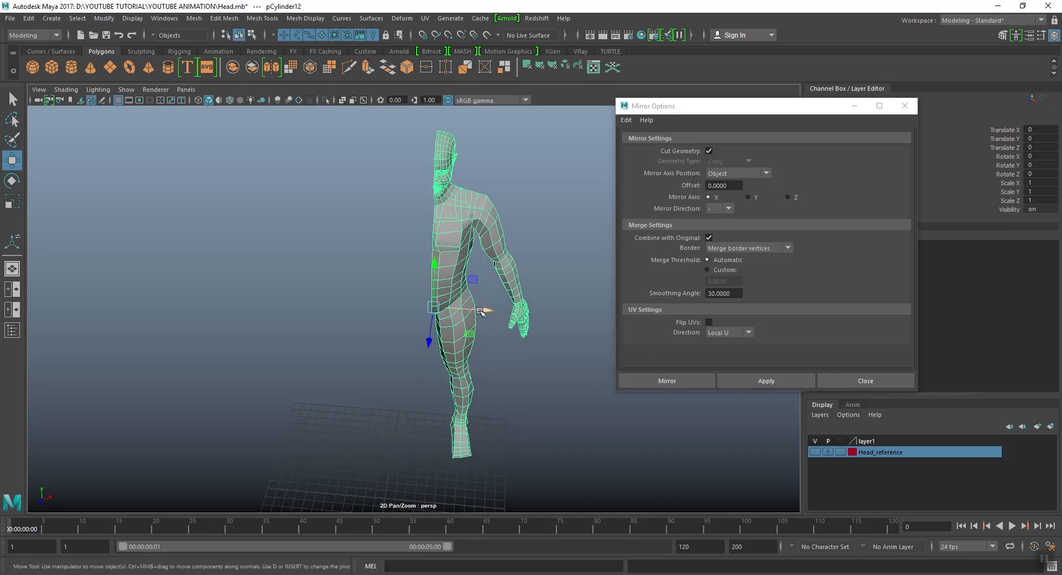
pyautogui.keyDown('alt'); pyautogui.moveTo(479, 312); pyautogui.dragTo(497, 282); pyautogui.keyUp('alt')
pyautogui.scroll(5, 502, 270)
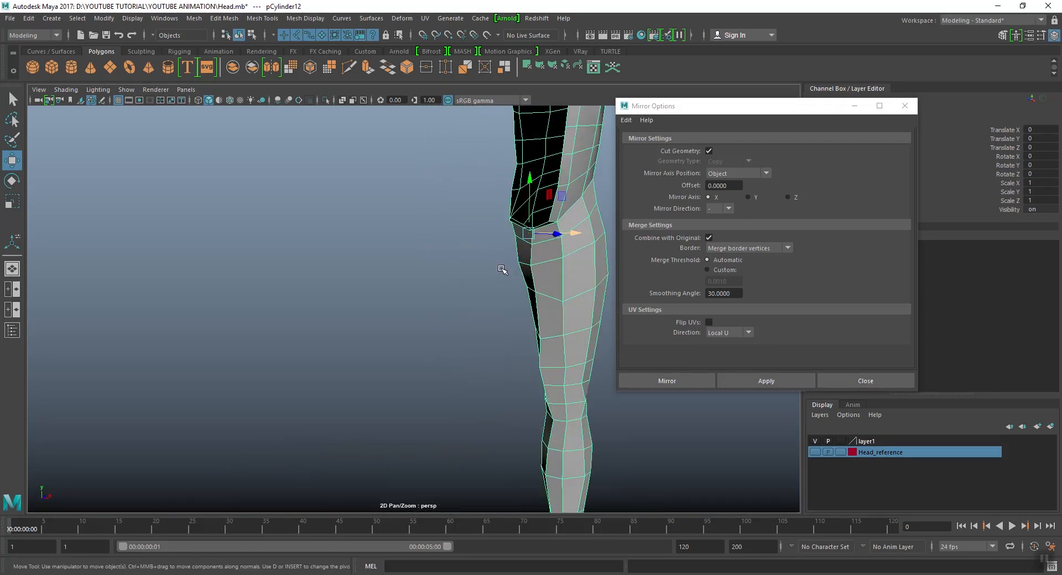
pyautogui.keyDown('alt'); pyautogui.moveTo(502, 270); pyautogui.dragTo(453, 320, button='middle'); pyautogui.keyUp('alt')
pyautogui.keyDown('alt'); pyautogui.moveTo(506, 303); pyautogui.dragTo(438, 267); pyautogui.keyUp('alt')
pyautogui.scroll(-8, 438, 267)
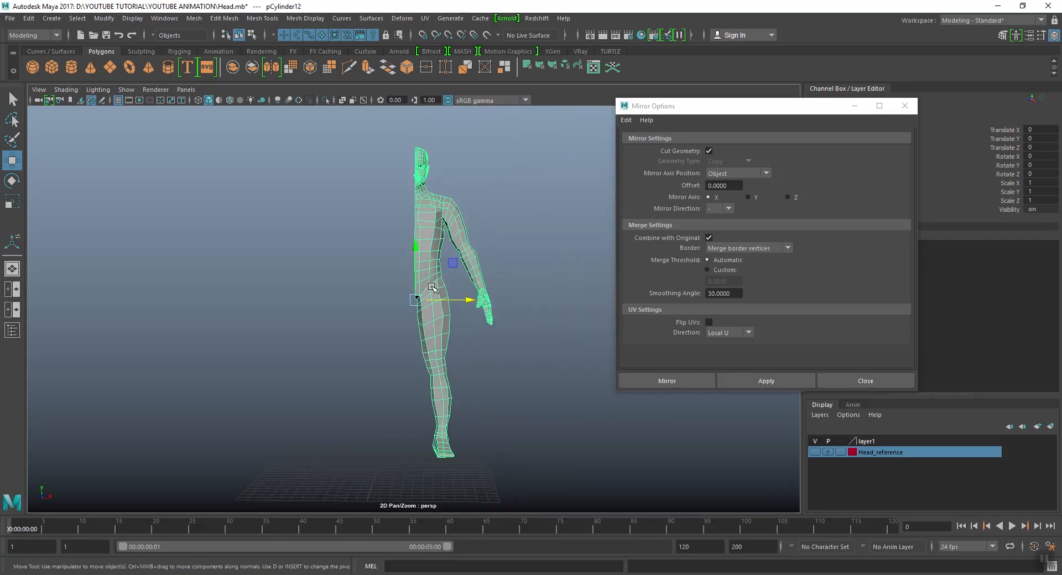
pyautogui.keyDown('alt'); pyautogui.moveTo(466, 295); pyautogui.dragTo(492, 318, button='middle'); pyautogui.keyUp('alt')
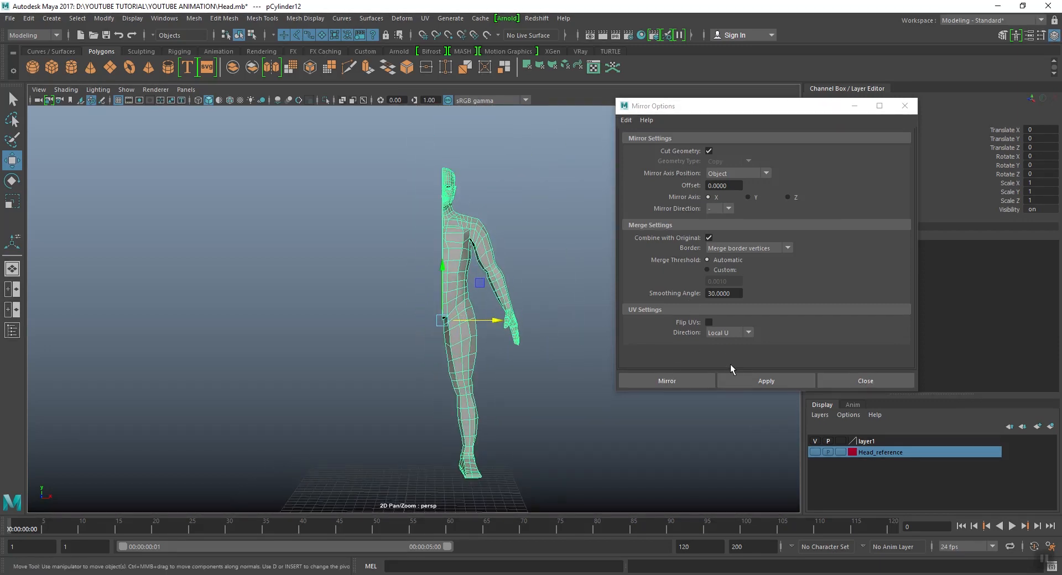
# Mirror the half body across its object X axis in the negative direction and briefly preview the full body smoothed
pyautogui.click(761, 381)
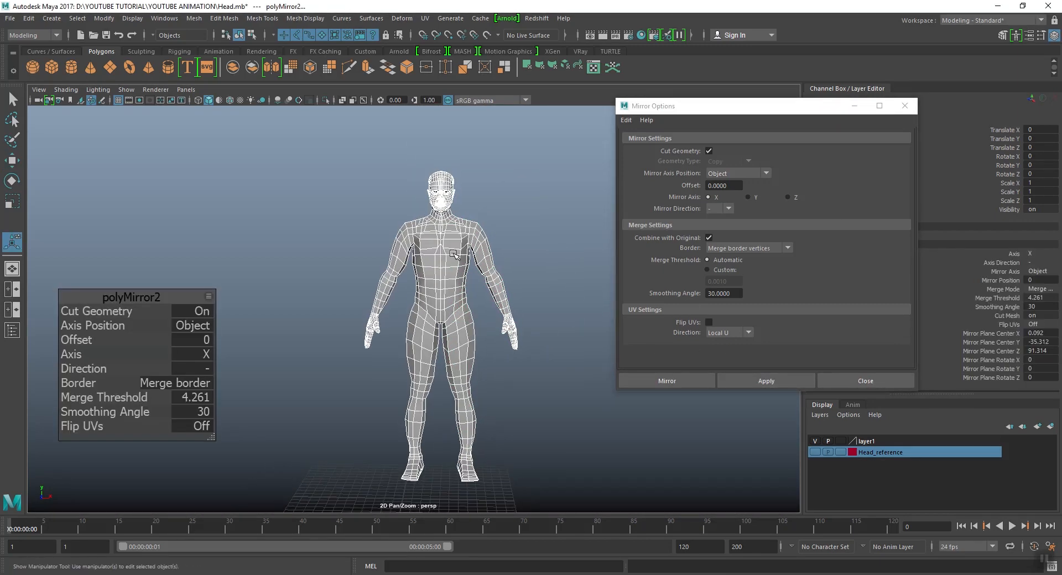
pyautogui.moveTo(455, 255)
pyautogui.keyDown('alt'); pyautogui.mouseDown()
pyautogui.moveTo(463, 253)
pyautogui.moveTo(352, 258)
pyautogui.moveTo(463, 268)
pyautogui.mouseUp(); pyautogui.keyUp('alt')
pyautogui.keyDown('alt'); pyautogui.moveTo(445, 313); pyautogui.dragTo(456, 314, button='middle'); pyautogui.keyUp('alt')
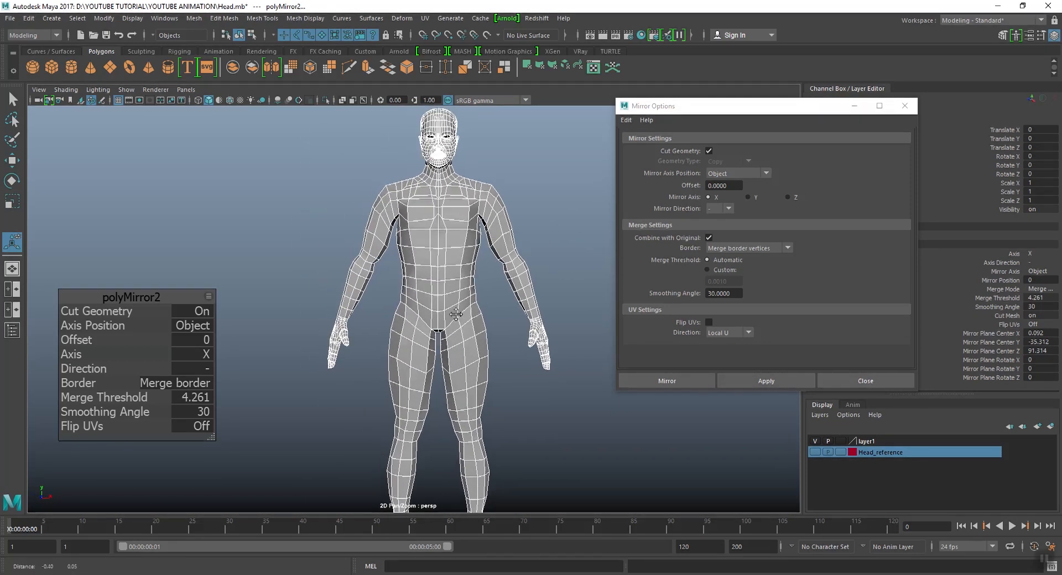
pyautogui.scroll(3, 457, 315)
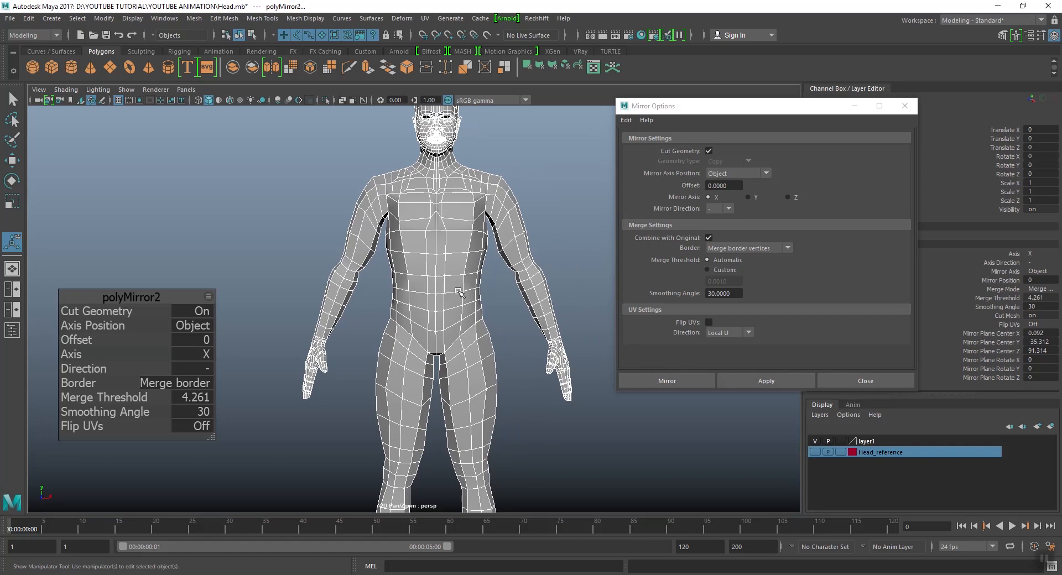
pyautogui.scroll(-2, 458, 292)
pyautogui.press('3')
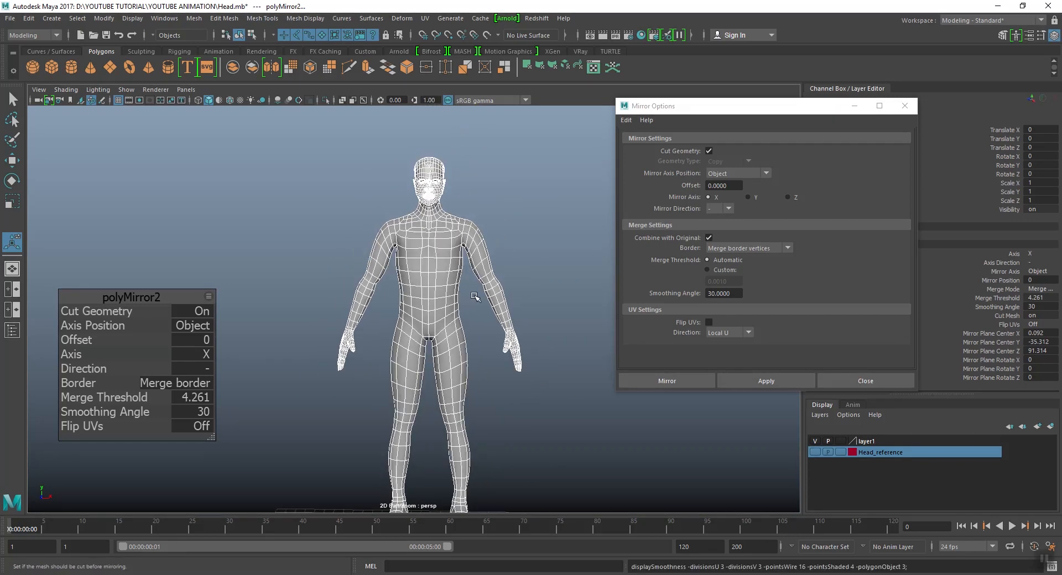
pyautogui.press('1')
# Undo the smooth preview and the object X-axis mirror, and reactivate the Move tool on the half body
pyautogui.hotkey('ctrl', 'z')
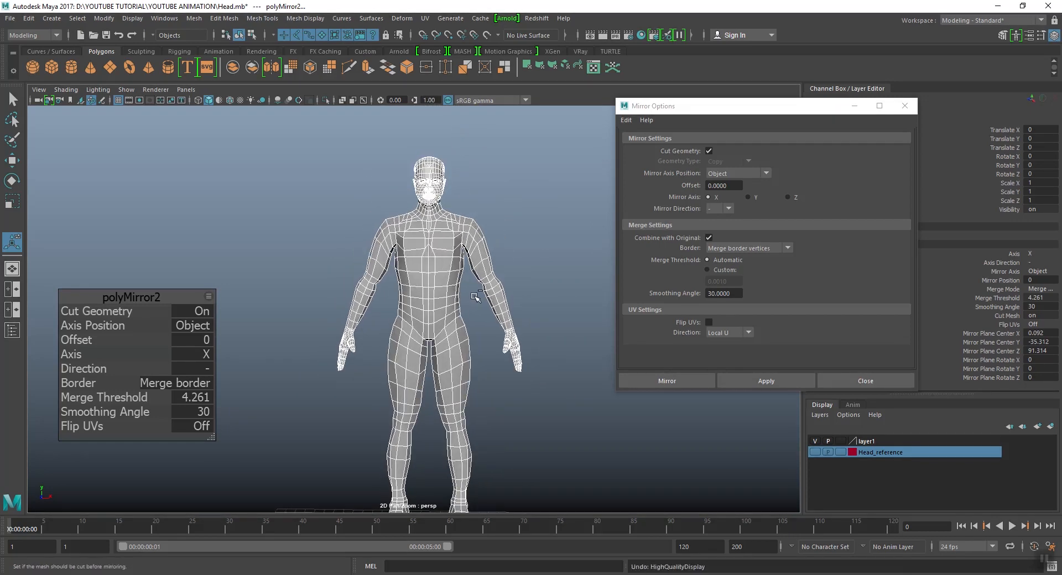
pyautogui.hotkey('ctrl', 'z')
pyautogui.keyDown('alt'); pyautogui.moveTo(478, 303); pyautogui.dragTo(473, 292, button='middle'); pyautogui.keyUp('alt')
pyautogui.press('w')
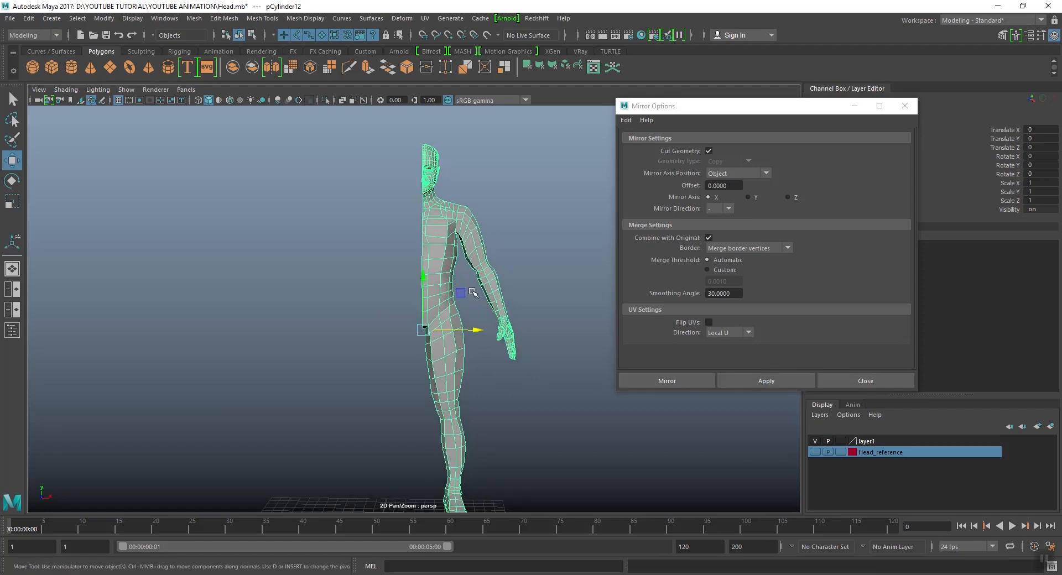
# Mirror the half body across its object Y axis in the negative direction
pyautogui.keyDown('alt'); pyautogui.moveTo(473, 292); pyautogui.dragTo(476, 284, button='right'); pyautogui.keyUp('alt')
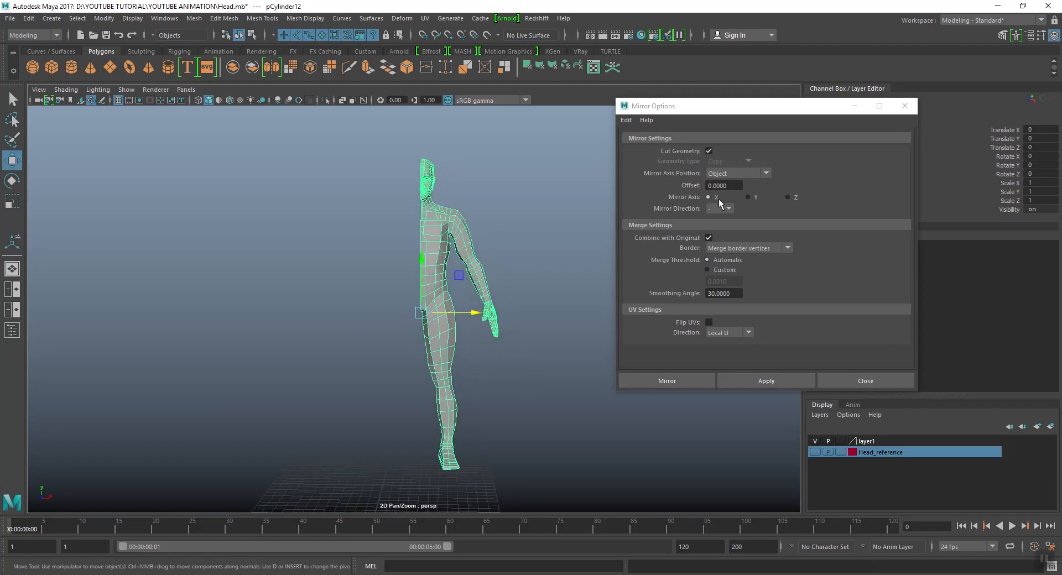
pyautogui.click(749, 198)
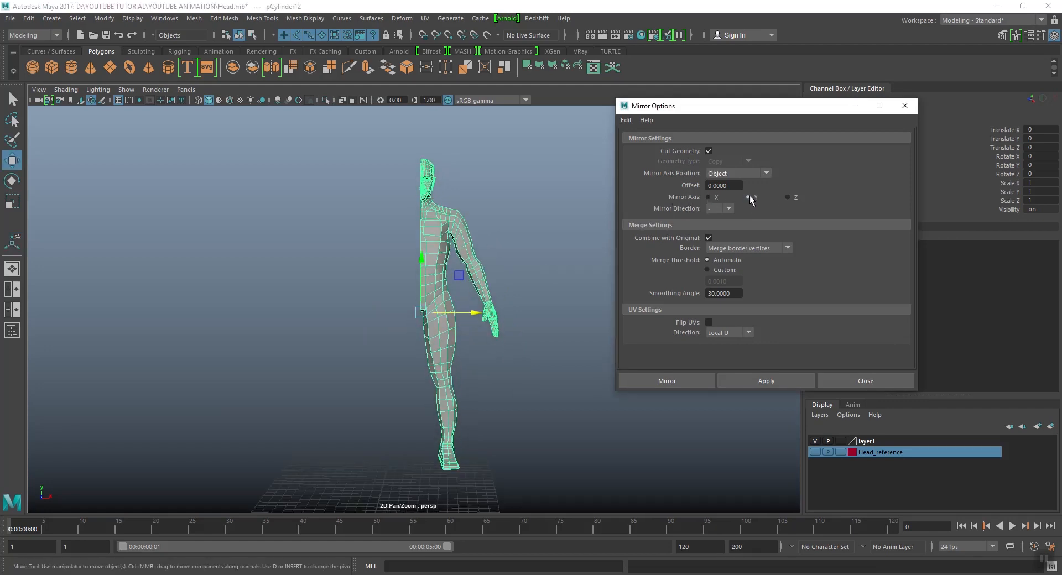
pyautogui.click(760, 381)
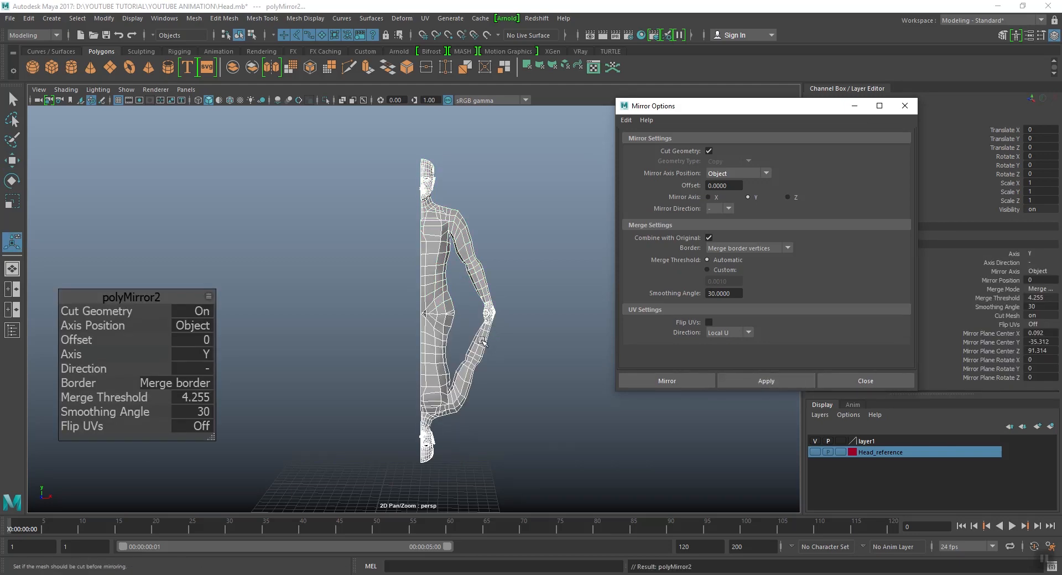
# Undo the object Y-axis mirror, then mirror the half body across its object Z axis in the negative direction
pyautogui.keyDown('alt'); pyautogui.moveTo(484, 343); pyautogui.dragTo(432, 313); pyautogui.keyUp('alt')
pyautogui.hotkey('ctrl', 'z')
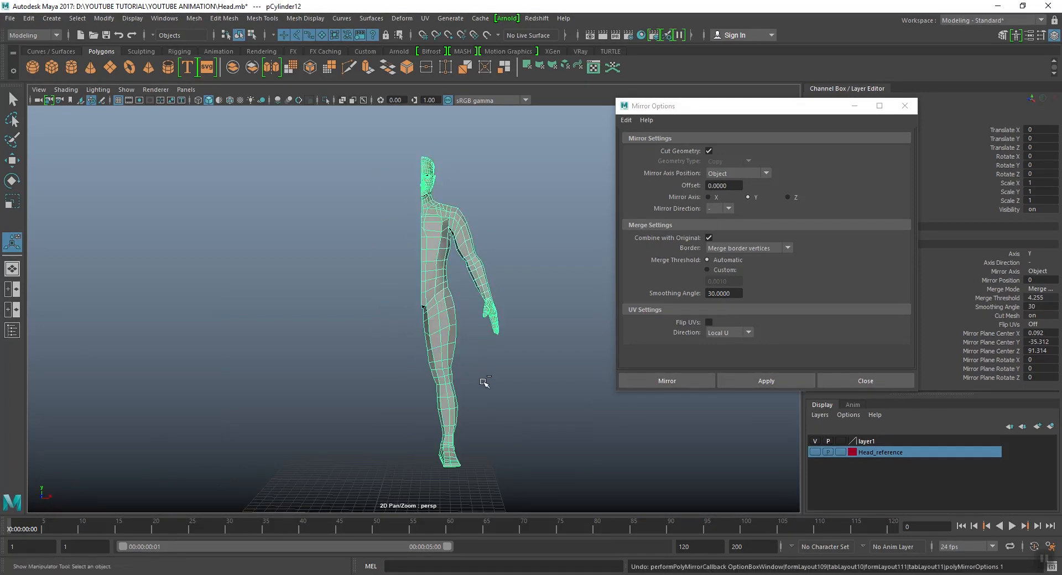
pyautogui.click(788, 197)
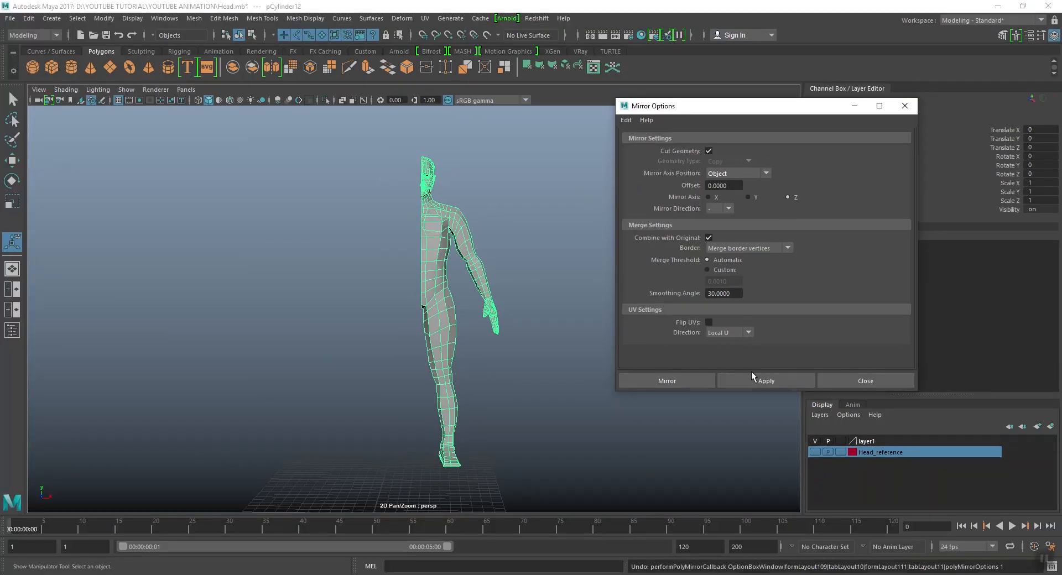
pyautogui.click(752, 379)
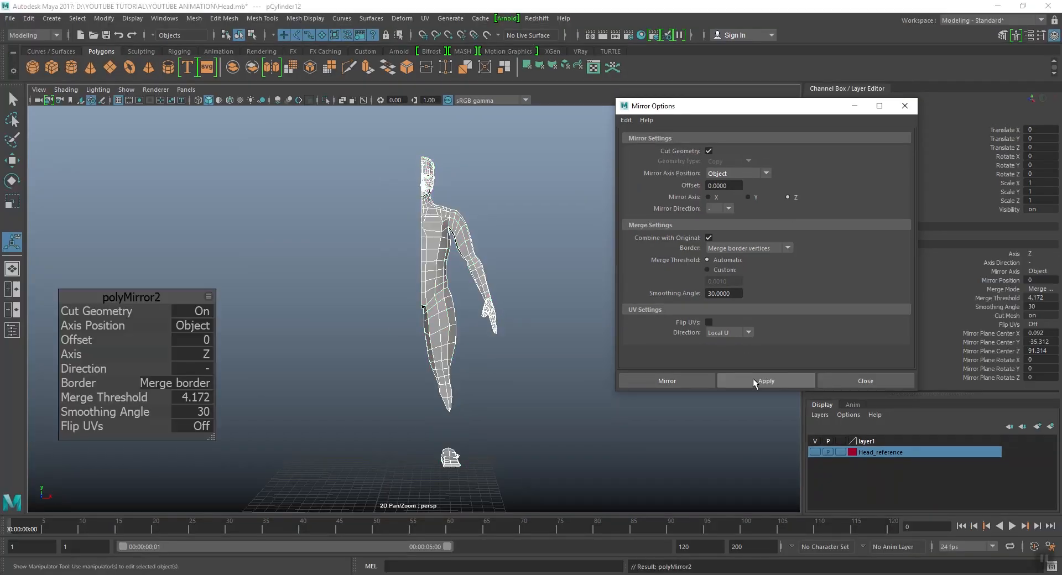
# Set the Z-axis mirror's offset to -8.7 and examine the two back-to-back half bodies
pyautogui.keyDown('alt'); pyautogui.moveTo(453, 363); pyautogui.dragTo(379, 371); pyautogui.keyUp('alt')
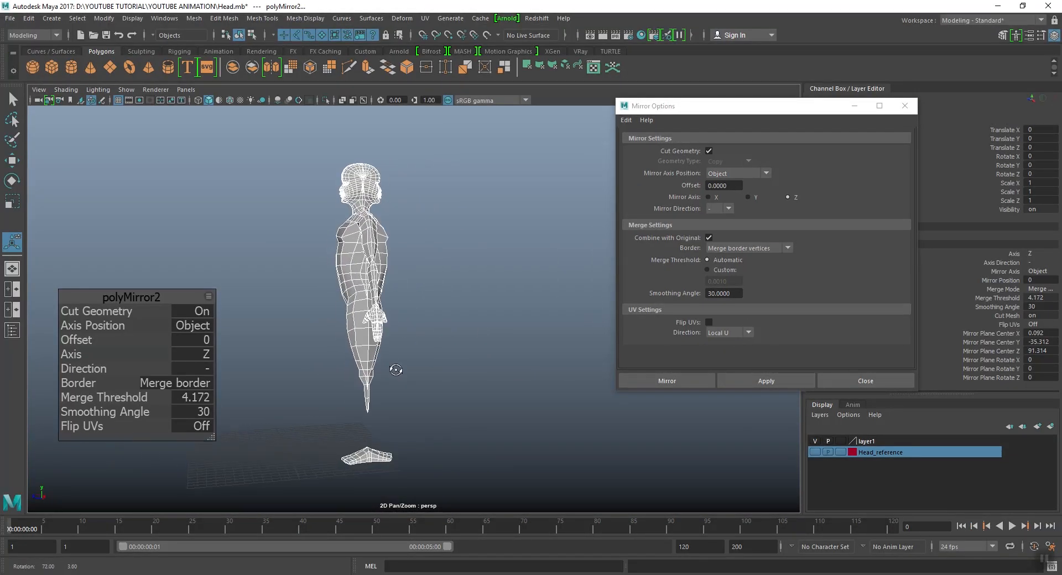
pyautogui.keyDown('alt'); pyautogui.moveTo(381, 223); pyautogui.dragTo(361, 222); pyautogui.keyUp('alt')
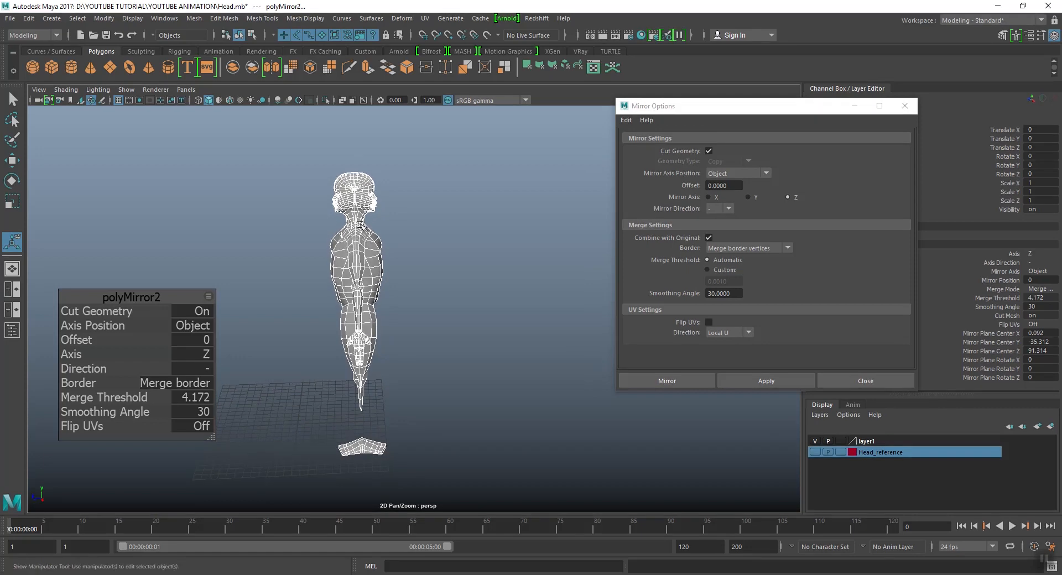
pyautogui.keyDown('alt'); pyautogui.moveTo(380, 283); pyautogui.dragTo(370, 279); pyautogui.keyUp('alt')
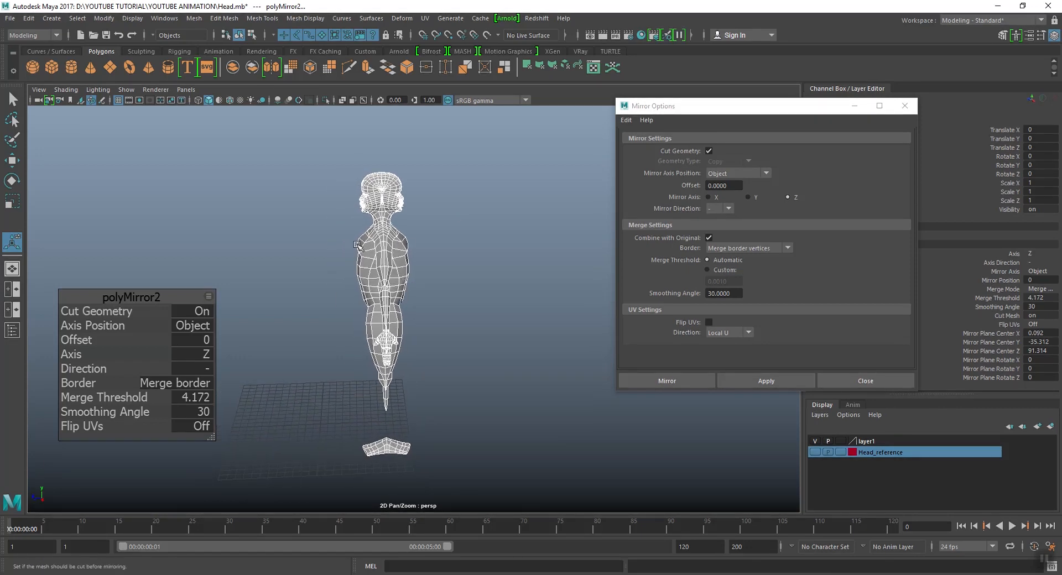
pyautogui.scroll(2, 394, 277)
pyautogui.keyDown('alt'); pyautogui.moveTo(391, 276); pyautogui.dragTo(405, 269, button='middle'); pyautogui.keyUp('alt')
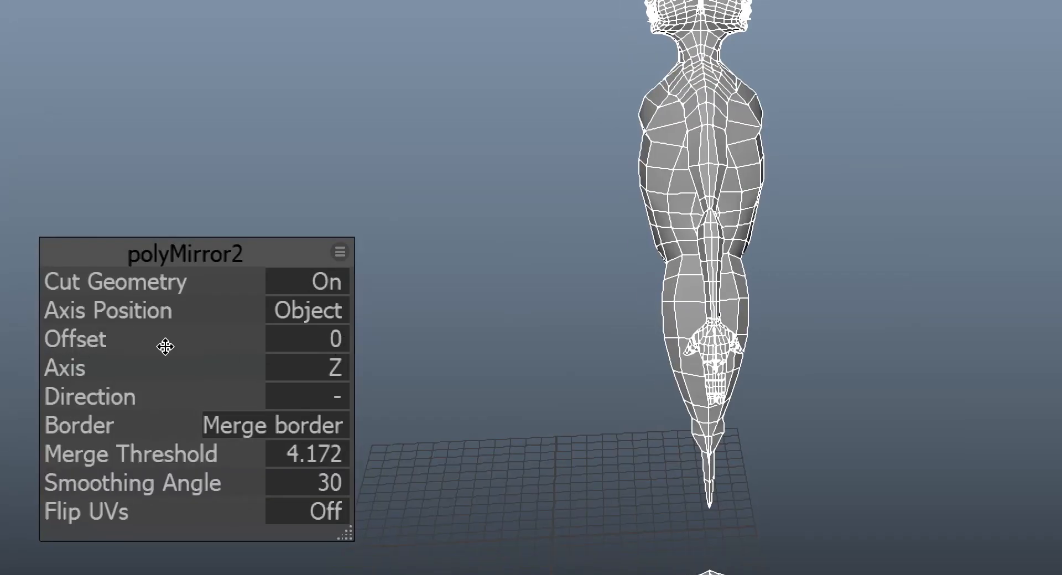
pyautogui.moveTo(63, 345); pyautogui.dragTo(61, 391)
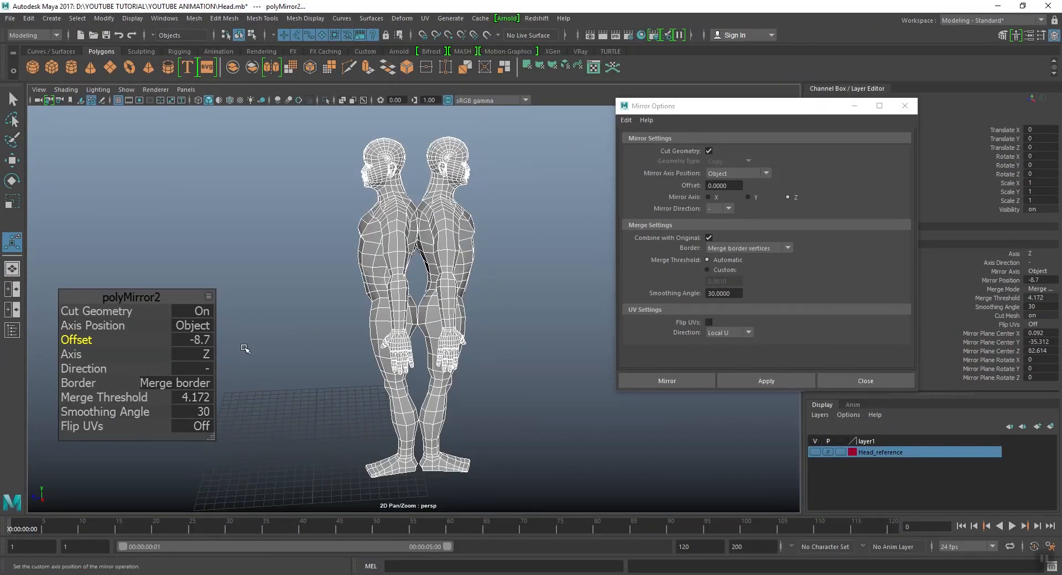
pyautogui.keyDown('alt'); pyautogui.moveTo(245, 348); pyautogui.dragTo(381, 323); pyautogui.keyUp('alt')
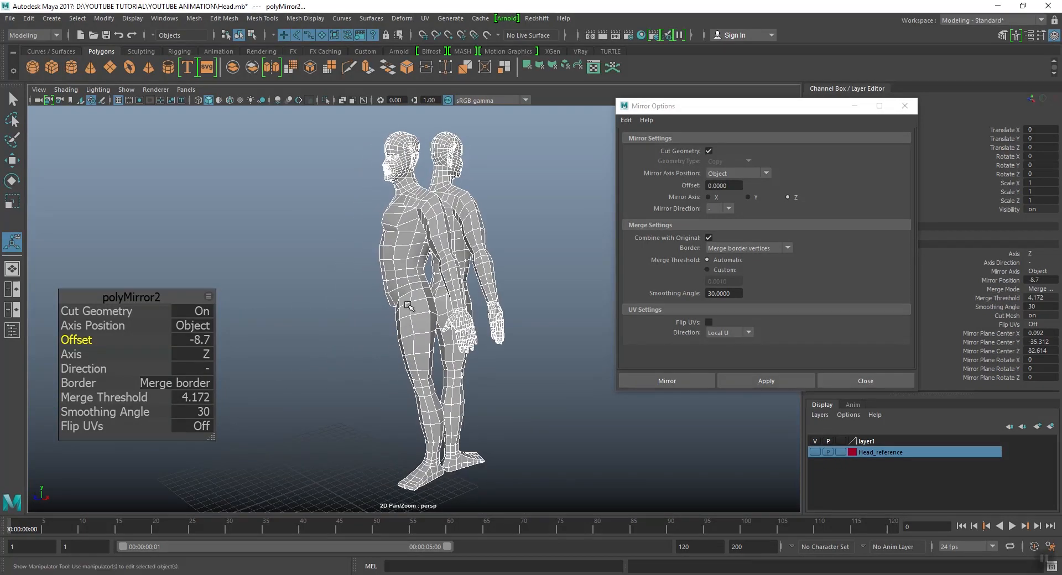
# Undo the offset and the Z-axis mirror, and reactivate the Move tool on the half body
pyautogui.hotkey('ctrl', 'z')
pyautogui.hotkey('ctrl', 'z')
pyautogui.press('w')
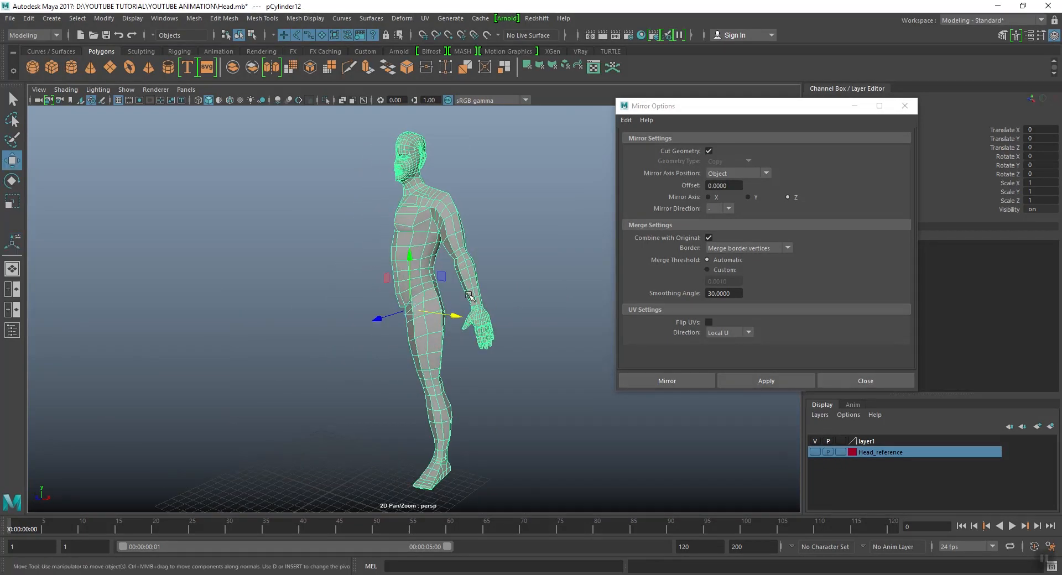
# Shift the half body's pivot along X from the open centre edge to inside the upper thigh
pyautogui.scroll(5, 476, 293)
pyautogui.keyDown('alt'); pyautogui.moveTo(462, 283); pyautogui.dragTo(424, 289); pyautogui.keyUp('alt')
pyautogui.keyDown('alt'); pyautogui.moveTo(417, 274); pyautogui.dragTo(412, 300, button='middle'); pyautogui.keyUp('alt')
pyautogui.moveTo(413, 301)
pyautogui.keyDown('alt'); pyautogui.mouseDown()
pyautogui.moveTo(407, 290)
pyautogui.moveTo(405, 305)
pyautogui.mouseUp(); pyautogui.keyUp('alt')
pyautogui.press('d')
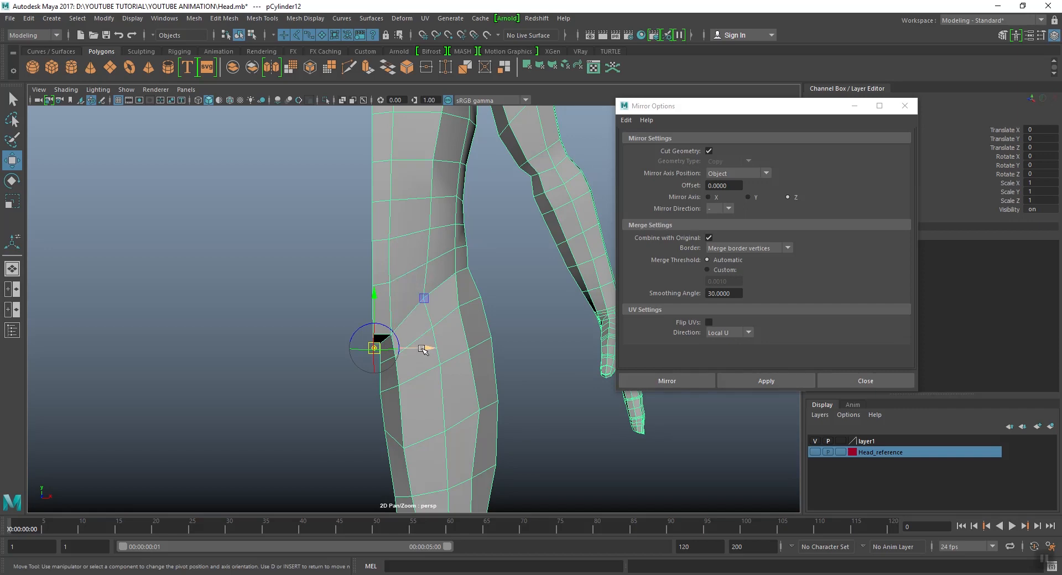
pyautogui.moveTo(423, 349); pyautogui.dragTo(427, 349)
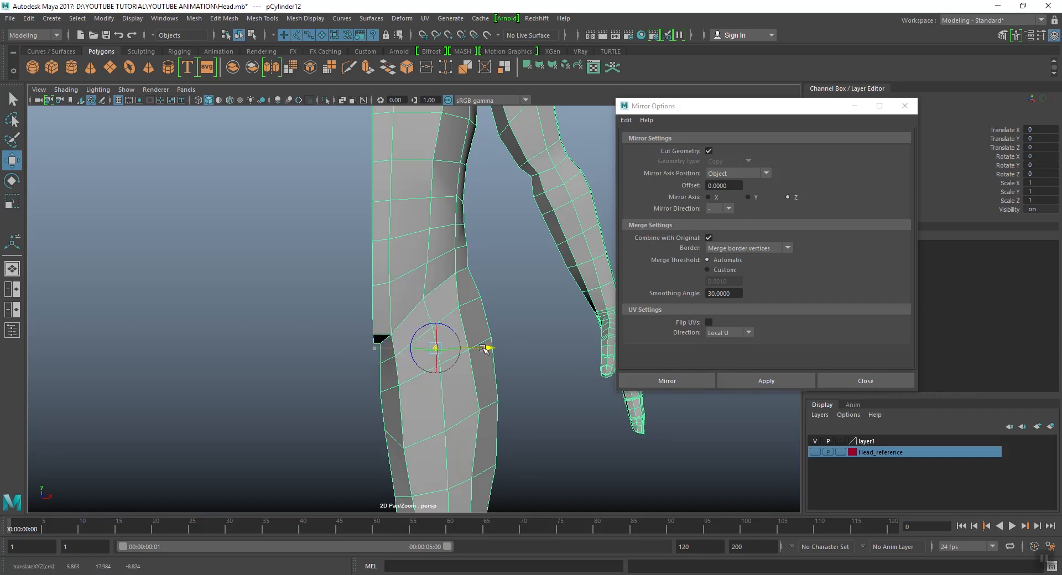
pyautogui.press('d')
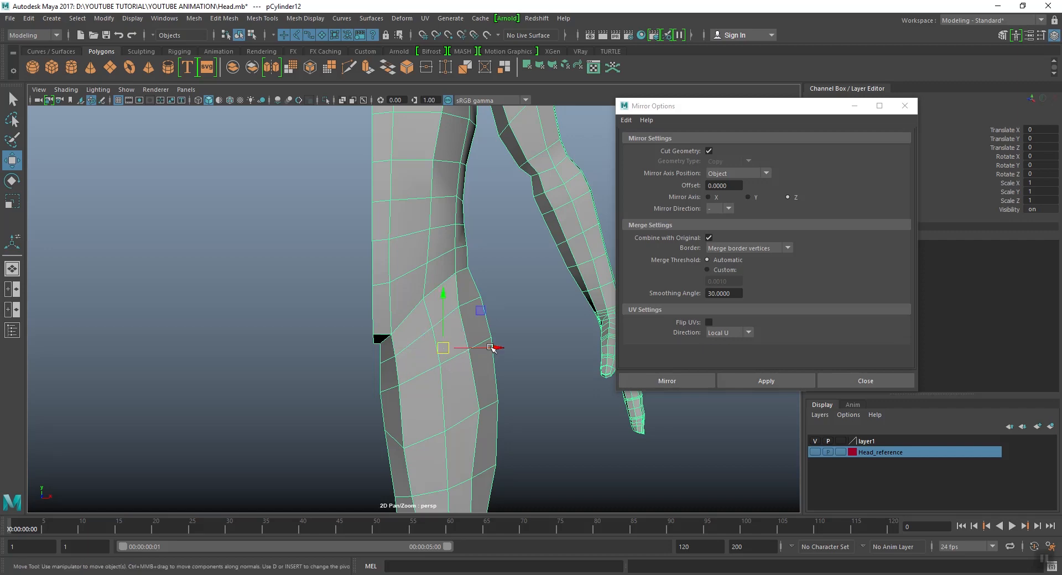
# Mirror the half body across its object Z axis in the negative direction, using the pivot inside the thigh
pyautogui.scroll(-2, 429, 353)
pyautogui.keyDown('alt'); pyautogui.moveTo(423, 352); pyautogui.dragTo(409, 334, button='middle'); pyautogui.keyUp('alt')
pyautogui.scroll(-3, 425, 321)
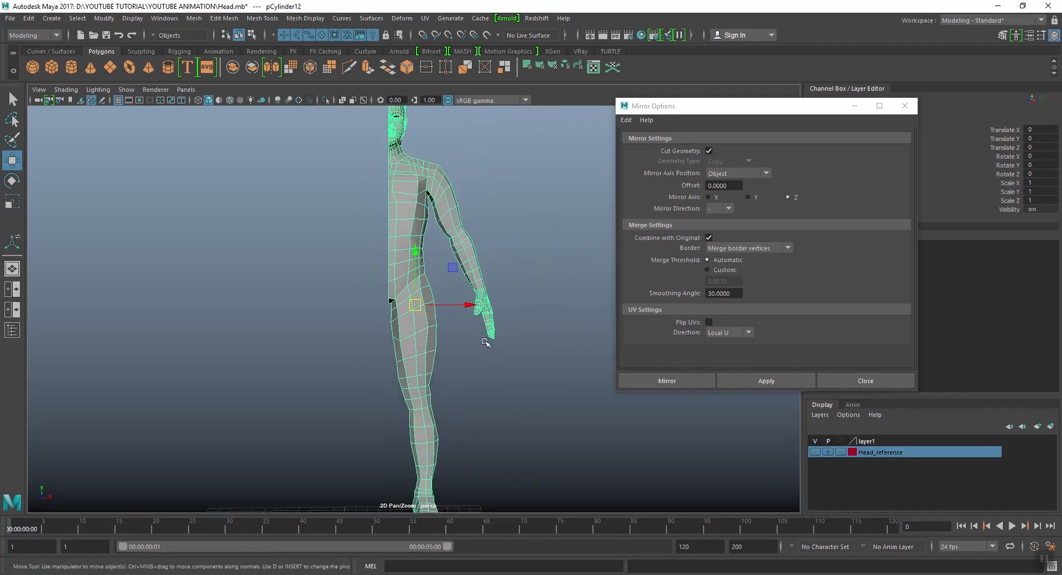
pyautogui.click(766, 381)
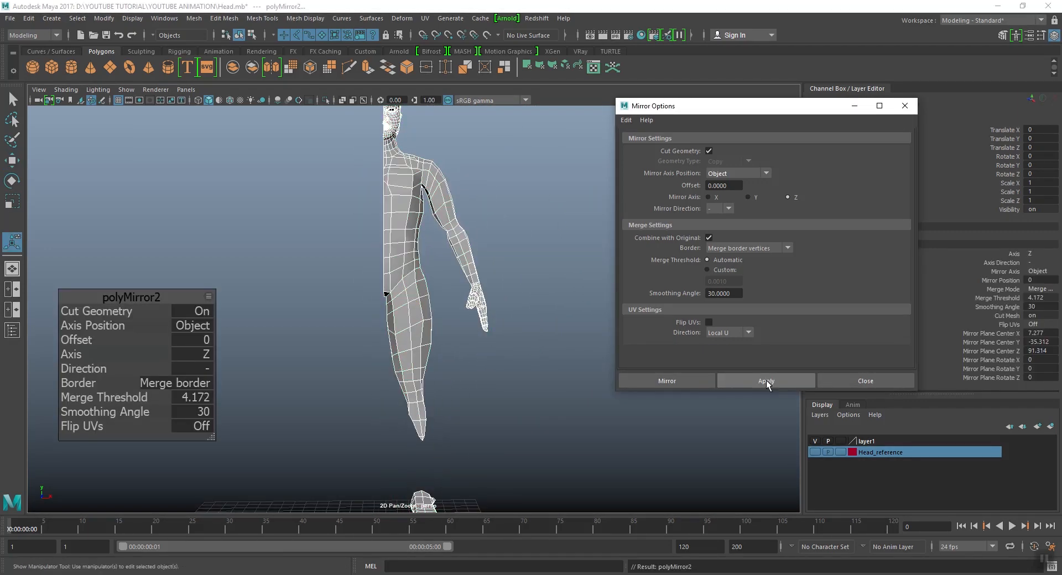
# Change the applied mirror's axis to X and set its offset to -3.2
pyautogui.keyDown('alt'); pyautogui.moveTo(461, 337); pyautogui.dragTo(373, 295); pyautogui.keyUp('alt')
pyautogui.click(205, 354)
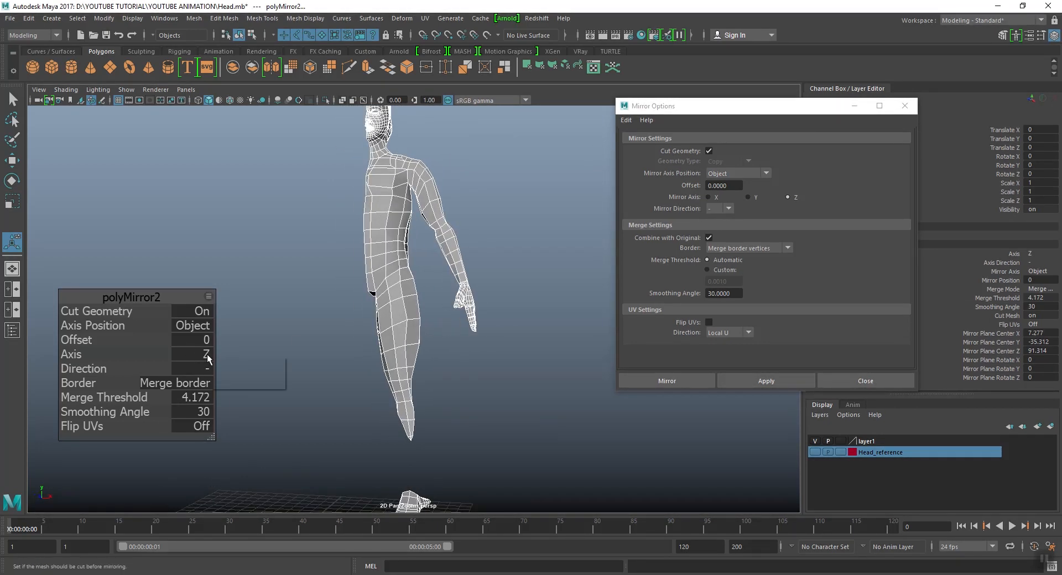
pyautogui.click(231, 362)
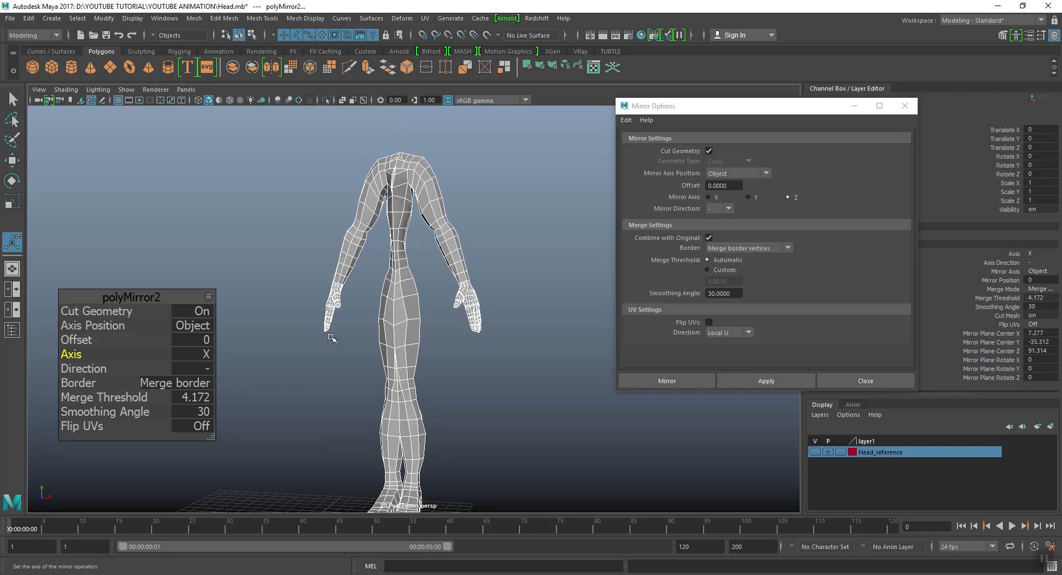
pyautogui.keyDown('alt'); pyautogui.moveTo(362, 323); pyautogui.dragTo(423, 315); pyautogui.keyUp('alt')
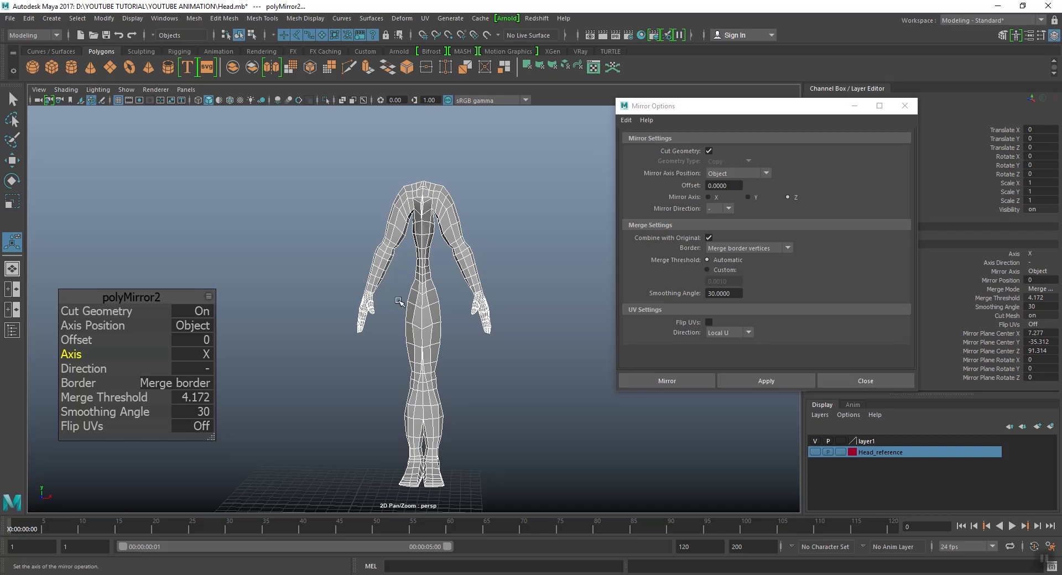
pyautogui.moveTo(77, 342)
pyautogui.mouseDown()
pyautogui.moveTo(101, 342)
pyautogui.moveTo(10, 342)
pyautogui.moveTo(79, 349)
pyautogui.moveTo(61, 349)
pyautogui.mouseUp()
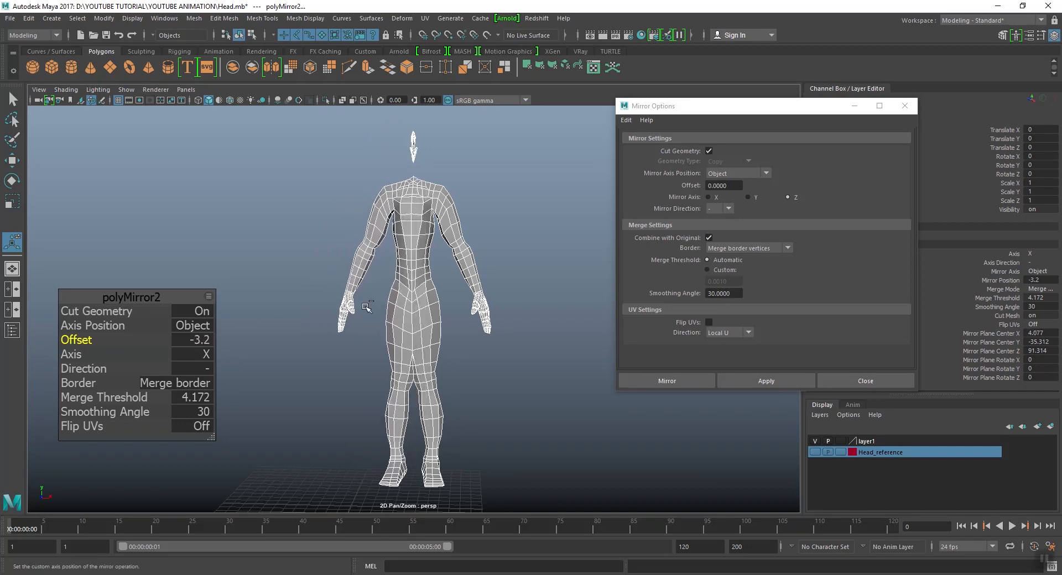
# Undo the offset, the axis change and the mirror to restore the original half body
pyautogui.hotkey('ctrl', 'z')
pyautogui.hotkey('ctrl', 'z')
pyautogui.hotkey('ctrl', 'z')
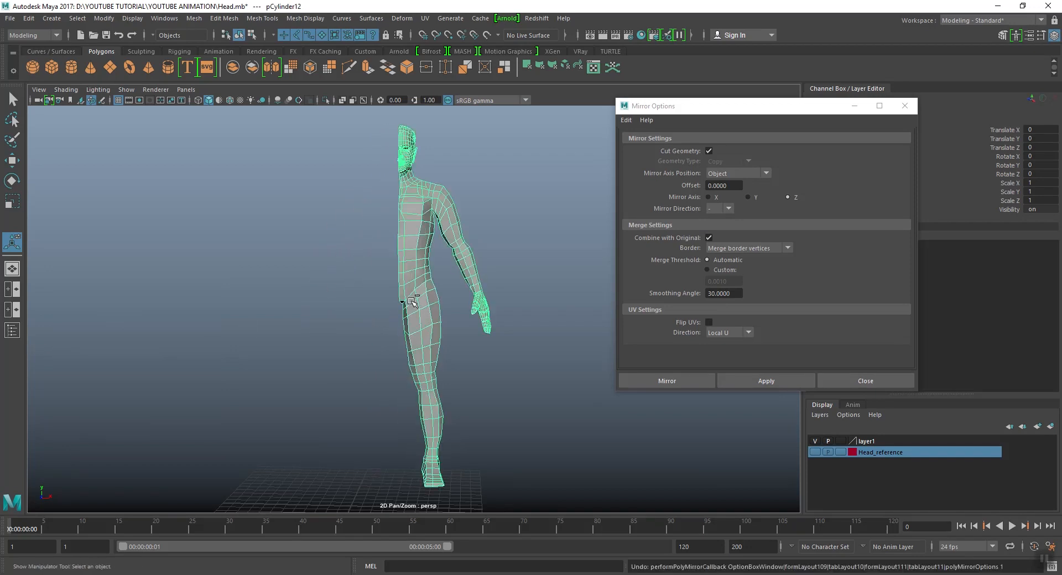
# Move the half body's pivot along X out past the open centre edge, away from the mesh
pyautogui.keyDown('alt'); pyautogui.moveTo(435, 310); pyautogui.dragTo(439, 311); pyautogui.keyUp('alt')
pyautogui.press('w')
pyautogui.keyDown('alt'); pyautogui.moveTo(436, 309); pyautogui.dragTo(438, 297, button='middle'); pyautogui.keyUp('alt')
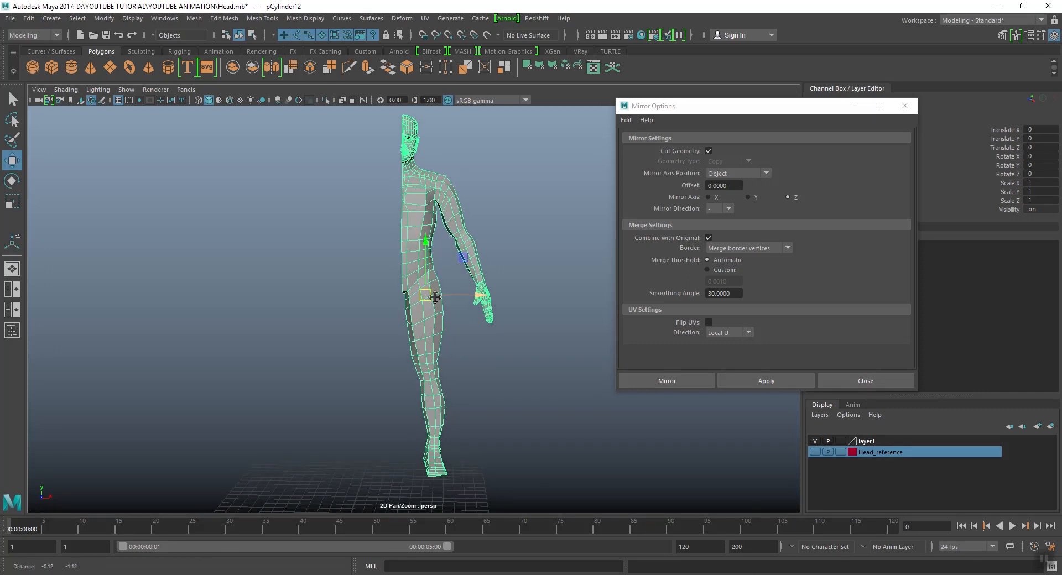
pyautogui.press('d')
pyautogui.moveTo(479, 296); pyautogui.dragTo(434, 310)
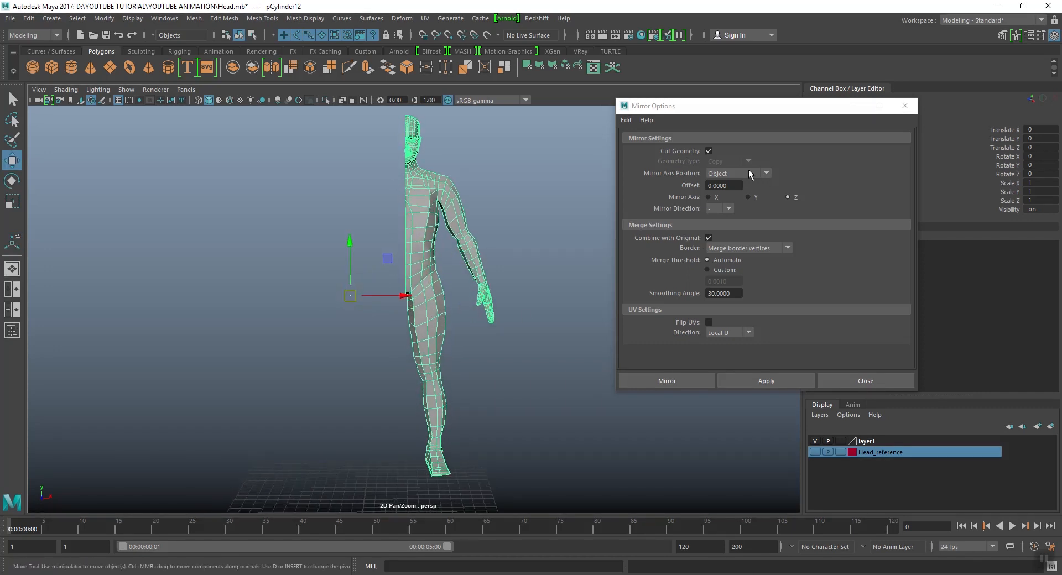
# Mirror the half body across its object X axis in the negative direction and examine the gap between the halves
pyautogui.click(708, 198)
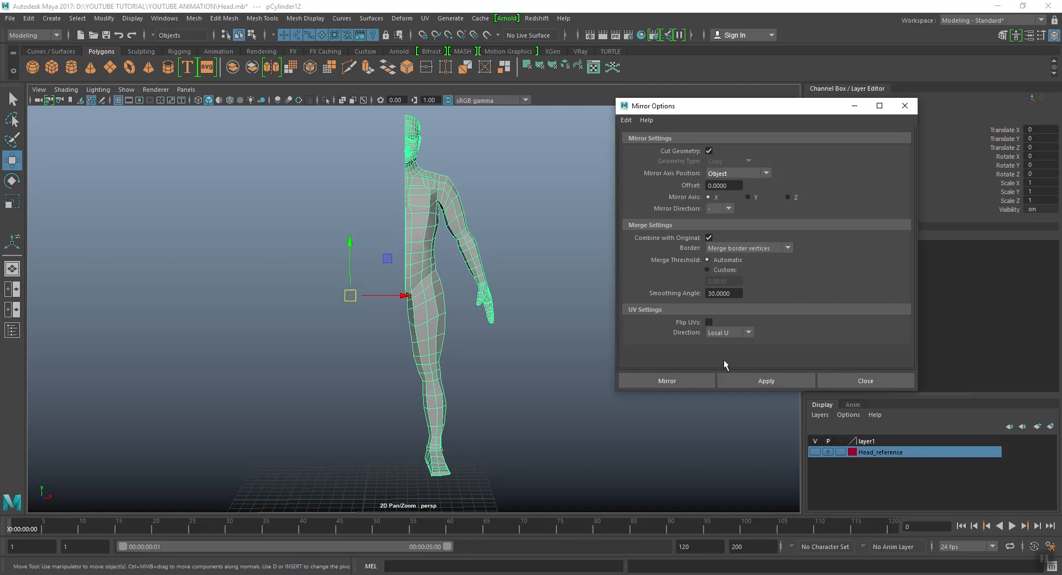
pyautogui.click(739, 379)
pyautogui.scroll(-3, 413, 338)
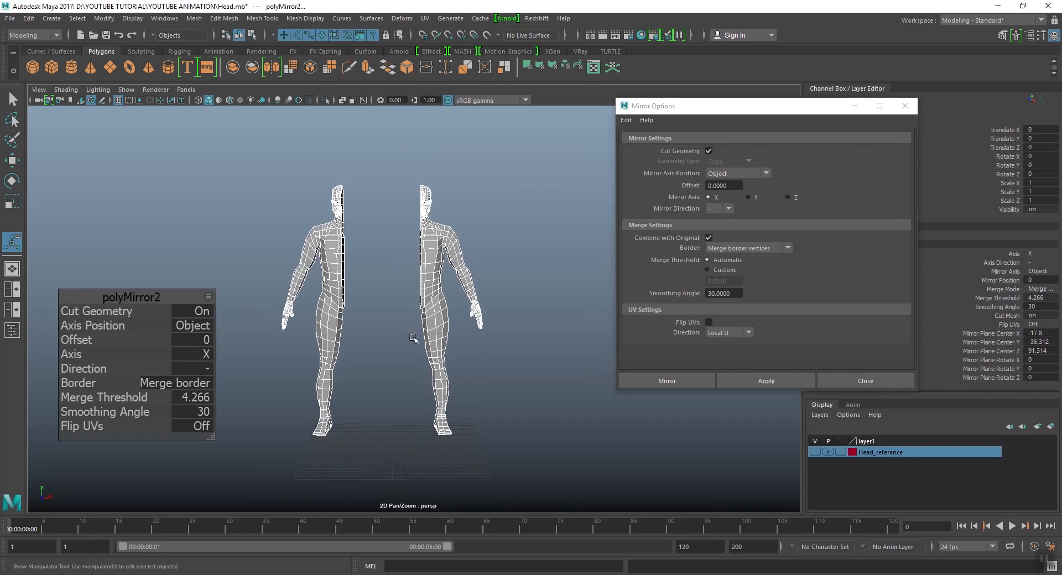
pyautogui.moveTo(413, 338)
pyautogui.keyDown('alt'); pyautogui.mouseDown()
pyautogui.moveTo(408, 362)
pyautogui.moveTo(408, 335)
pyautogui.moveTo(424, 336)
pyautogui.mouseUp(); pyautogui.keyUp('alt')
pyautogui.scroll(3, 408, 335)
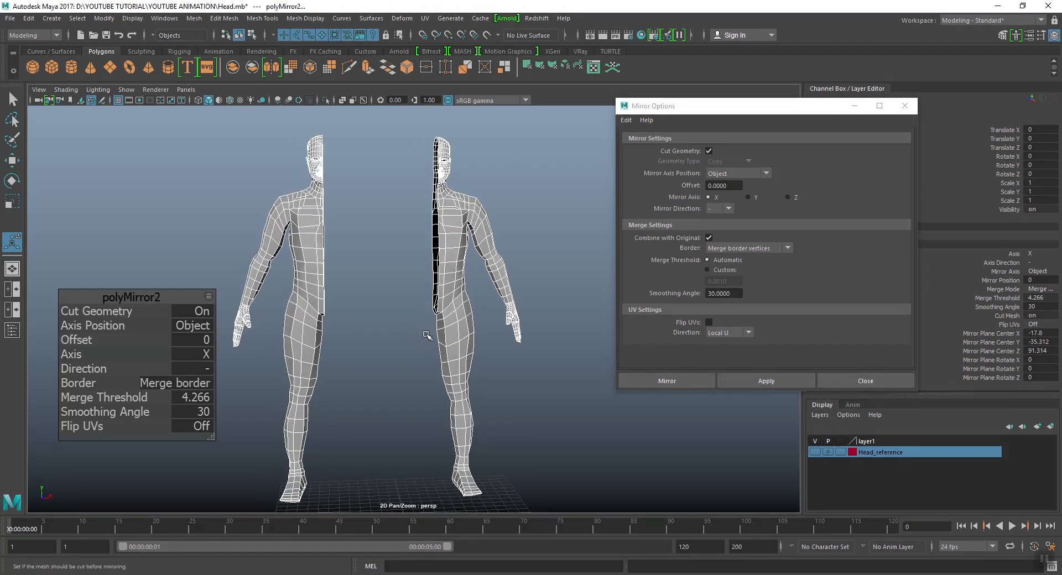
pyautogui.keyDown('alt'); pyautogui.moveTo(425, 335); pyautogui.dragTo(443, 304); pyautogui.keyUp('alt')
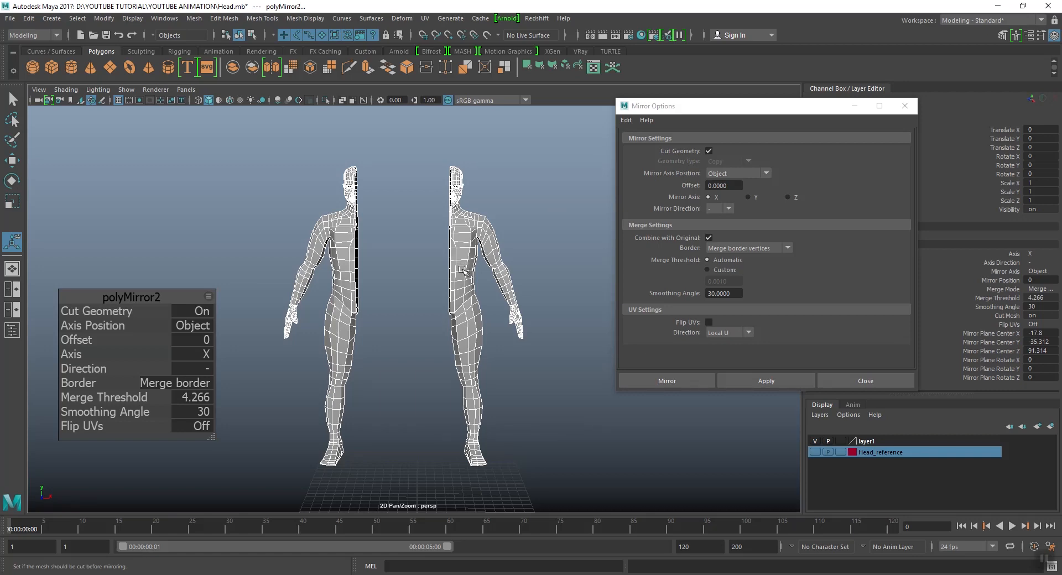
# Undo the object X-axis mirror and reactivate the Move tool on the half body
pyautogui.hotkey('ctrl', 'z')
pyautogui.press('w')
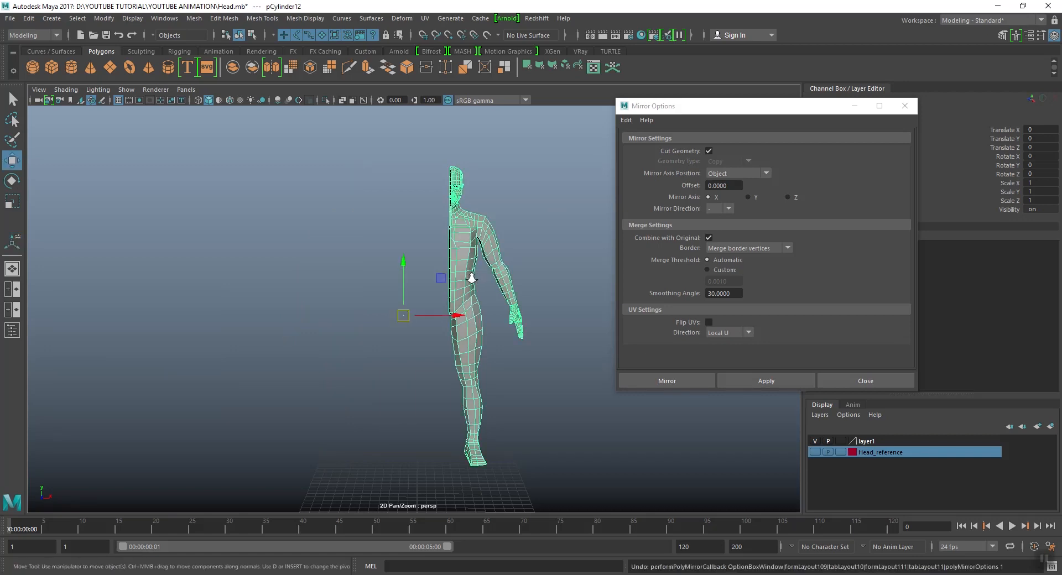
pyautogui.keyDown('alt'); pyautogui.moveTo(469, 298); pyautogui.dragTo(451, 297, button='middle'); pyautogui.keyUp('alt')
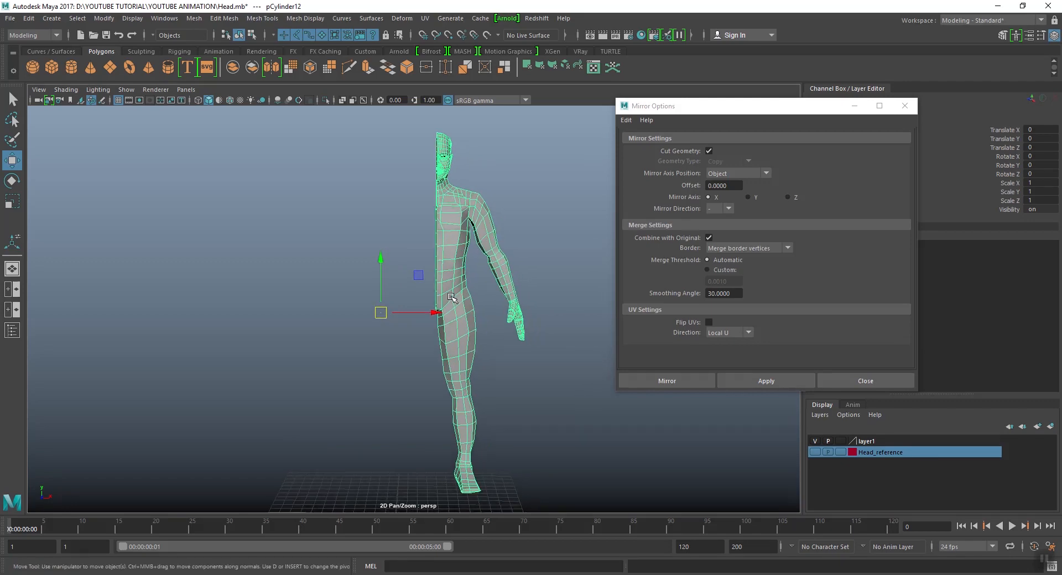
# Set the mirror axis position to Bounding box and mirror the half body across X in the negative direction
pyautogui.click(747, 175)
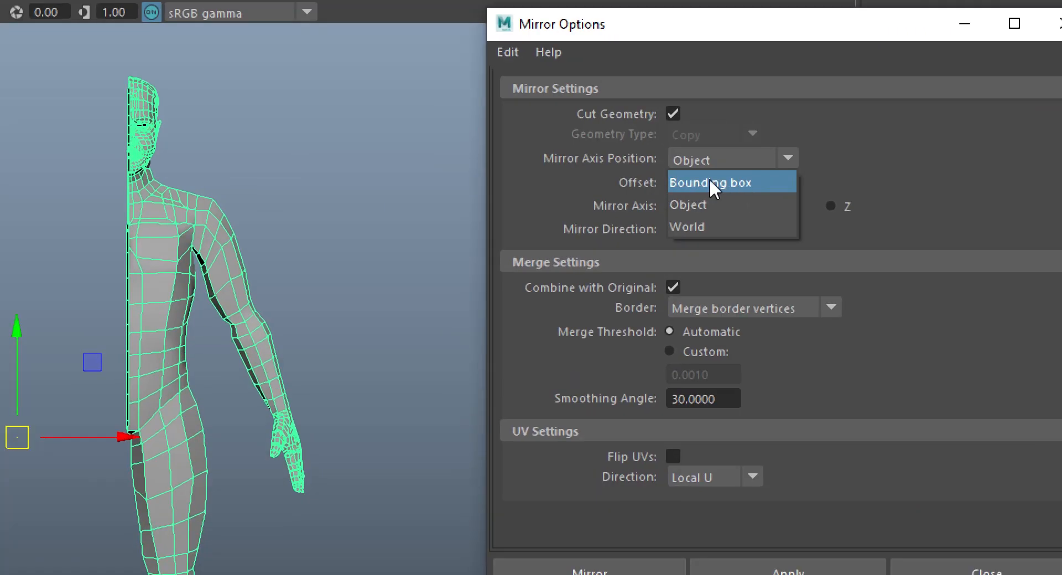
pyautogui.click(710, 183)
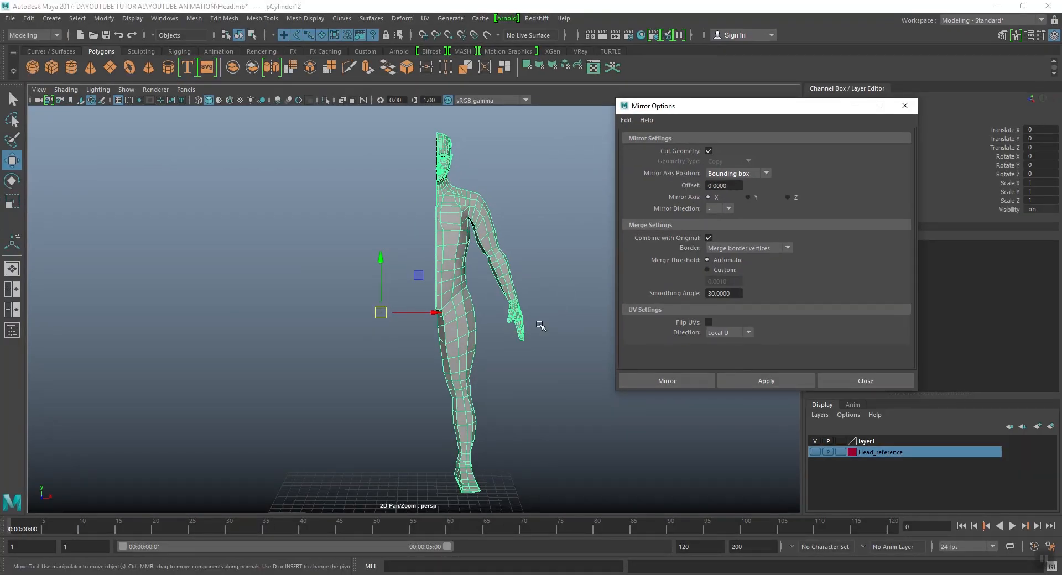
pyautogui.moveTo(542, 326)
pyautogui.keyDown('alt'); pyautogui.mouseDown()
pyautogui.moveTo(539, 313)
pyautogui.moveTo(528, 317)
pyautogui.mouseUp(); pyautogui.keyUp('alt')
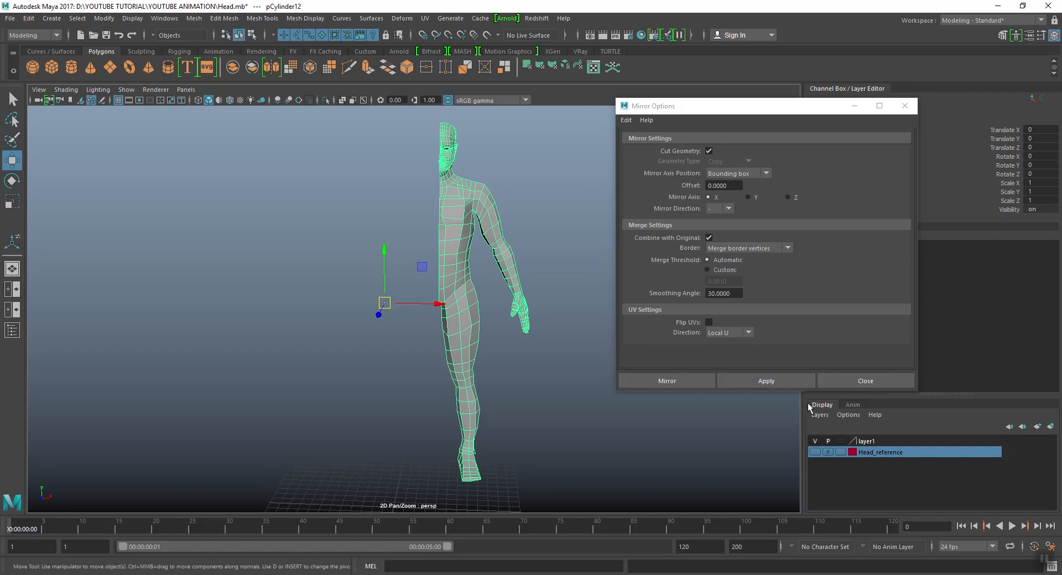
pyautogui.click(766, 380)
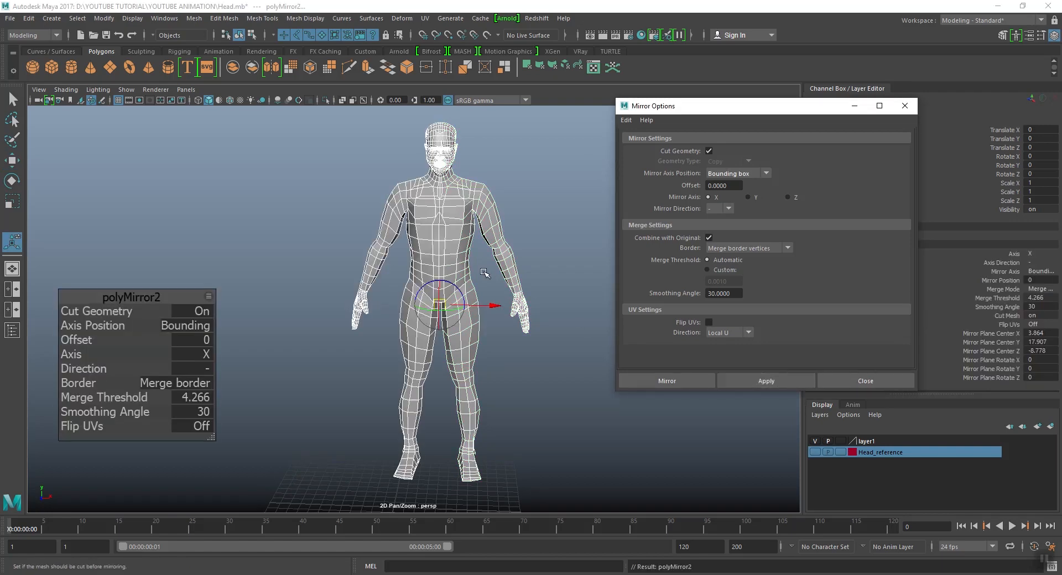
pyautogui.scroll(3, 479, 286)
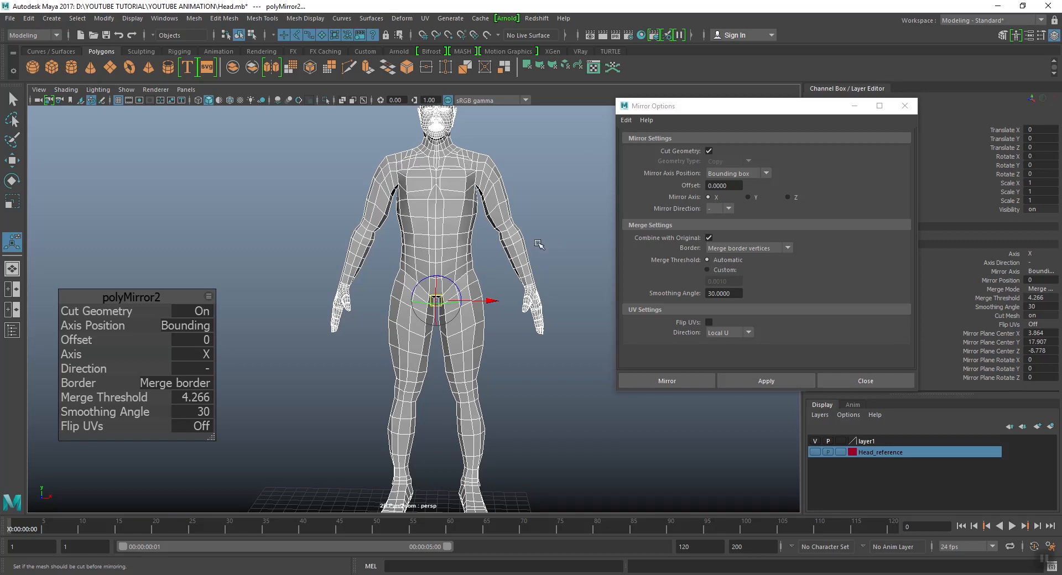
# Undo the bounding-box mirror and display the half body's pivot with the Move tool
pyautogui.hotkey('ctrl', 'z')
pyautogui.keyDown('alt'); pyautogui.moveTo(508, 253); pyautogui.dragTo(482, 258, button='middle'); pyautogui.keyUp('alt')
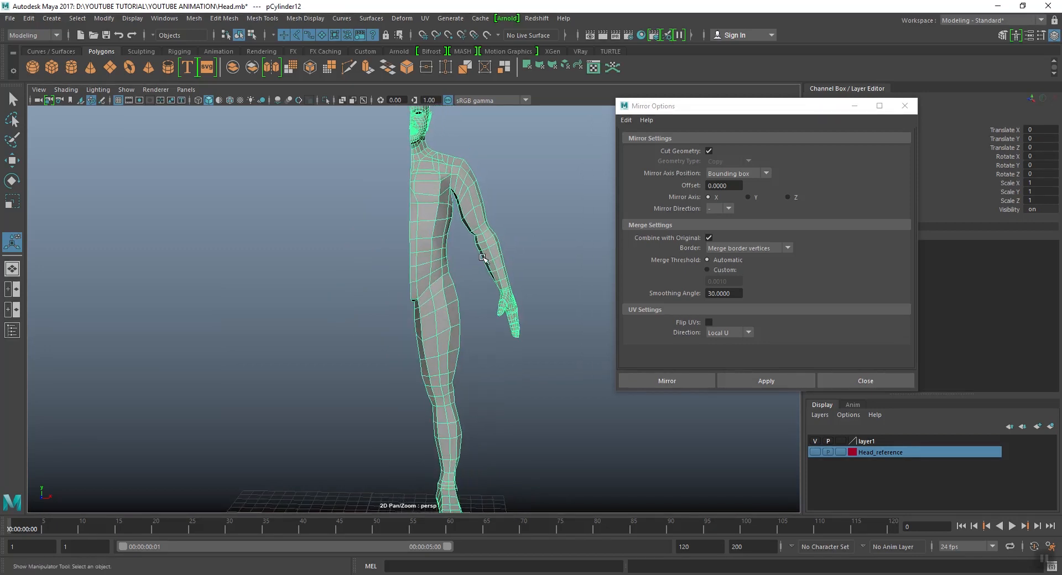
pyautogui.press('w')
pyautogui.moveTo(482, 260)
pyautogui.keyDown('alt'); pyautogui.mouseDown()
pyautogui.moveTo(486, 282)
pyautogui.moveTo(474, 269)
pyautogui.mouseUp(); pyautogui.keyUp('alt')
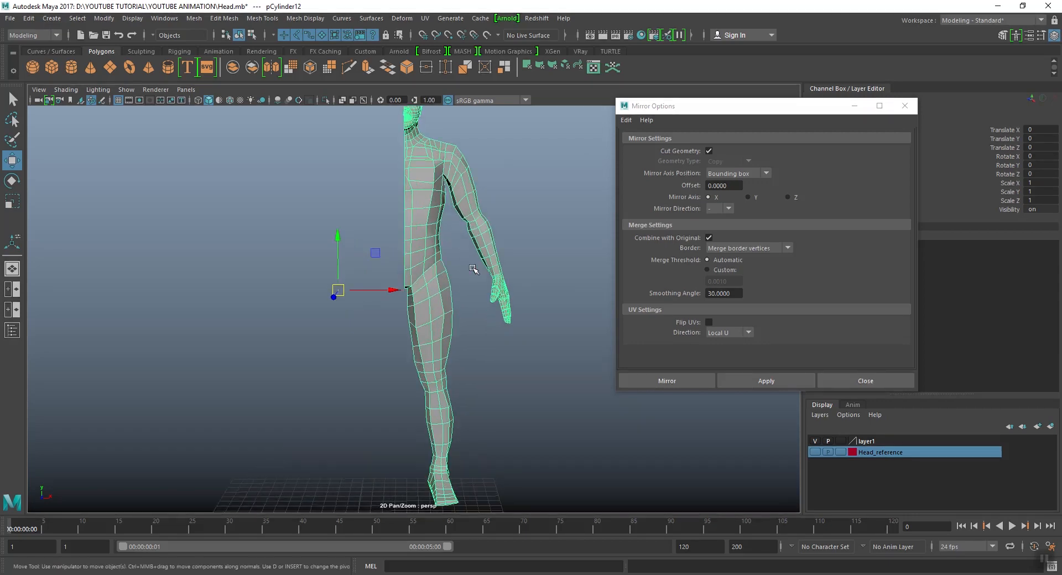
# Set the mirror direction to positive and mirror the half body across its bounding-box X axis
pyautogui.keyDown('alt'); pyautogui.moveTo(474, 269); pyautogui.dragTo(469, 263, button='middle'); pyautogui.keyUp('alt')
pyautogui.keyDown('alt'); pyautogui.moveTo(469, 263); pyautogui.dragTo(465, 260); pyautogui.keyUp('alt')
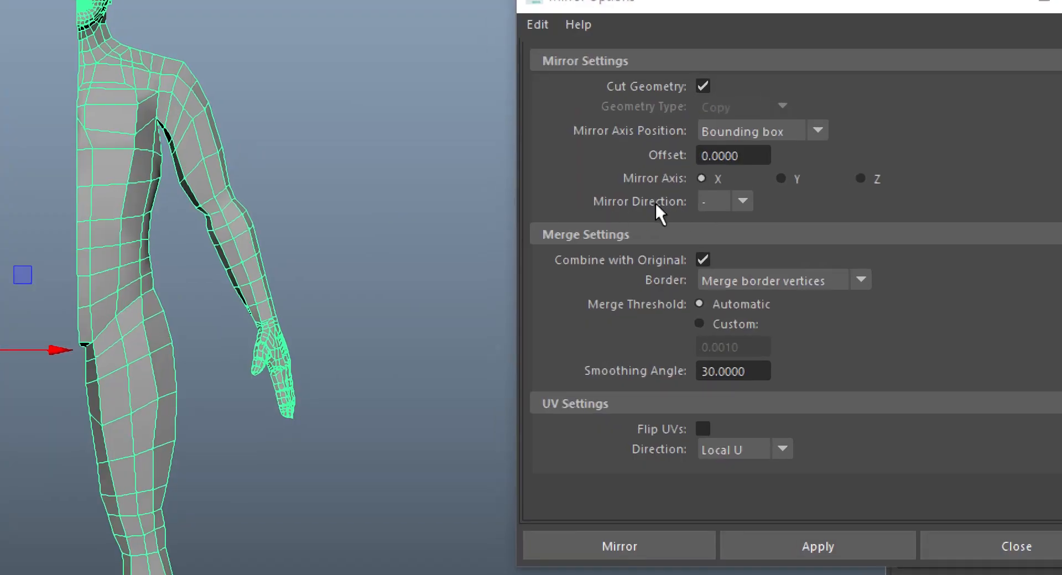
pyautogui.click(743, 202)
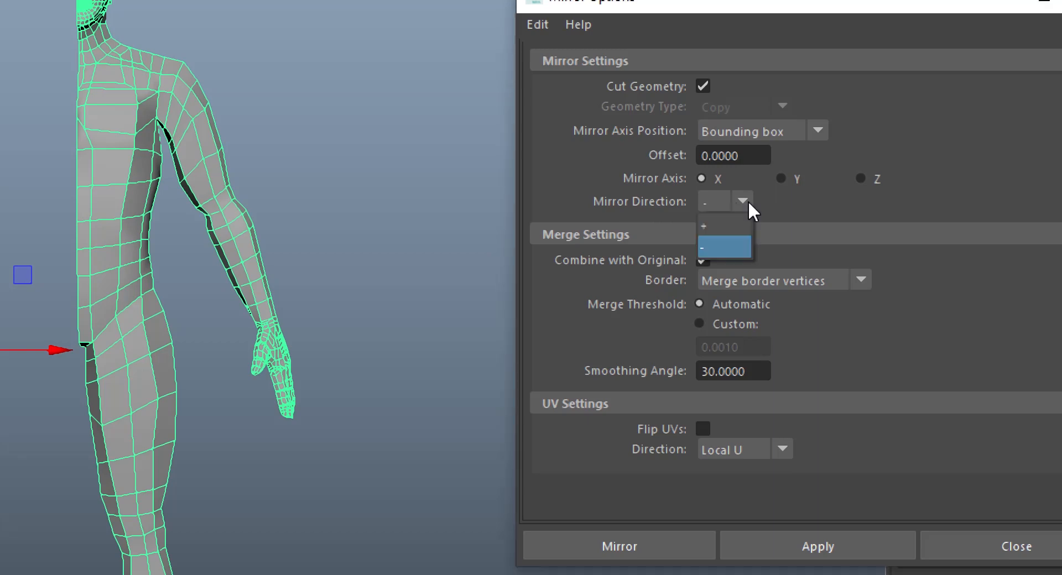
pyautogui.click(713, 228)
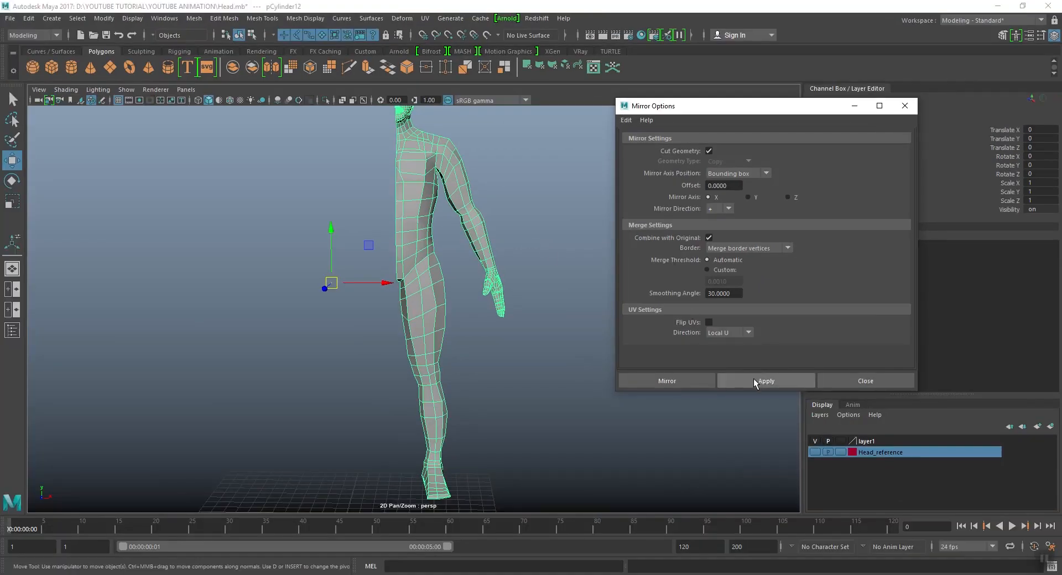
pyautogui.click(753, 379)
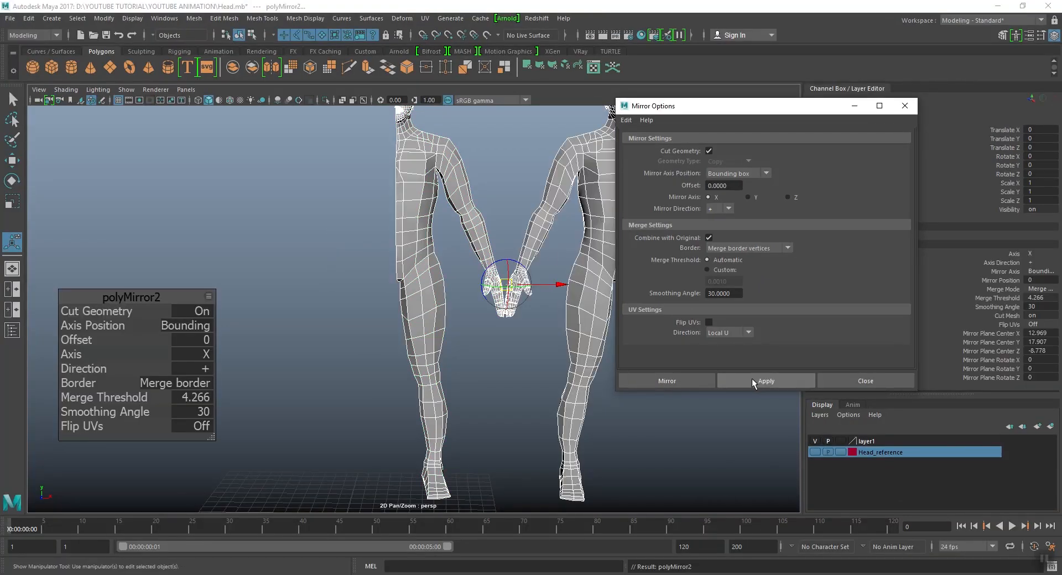
# Examine where the two mirrored halves meet at the hands along the bounding-box edge
pyautogui.scroll(5, 418, 270)
pyautogui.scroll(-2, 418, 270)
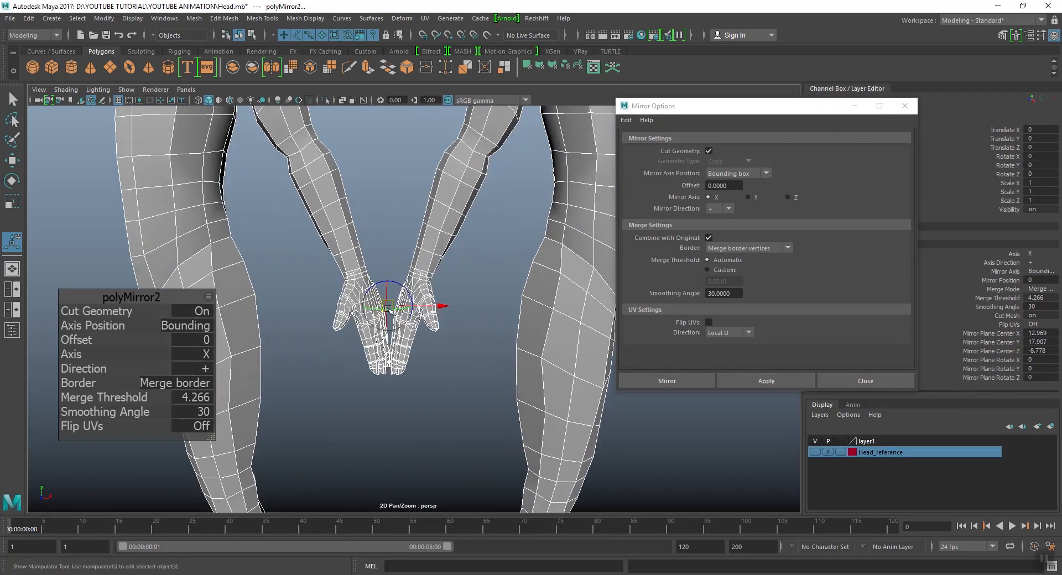
pyautogui.scroll(-2, 415, 274)
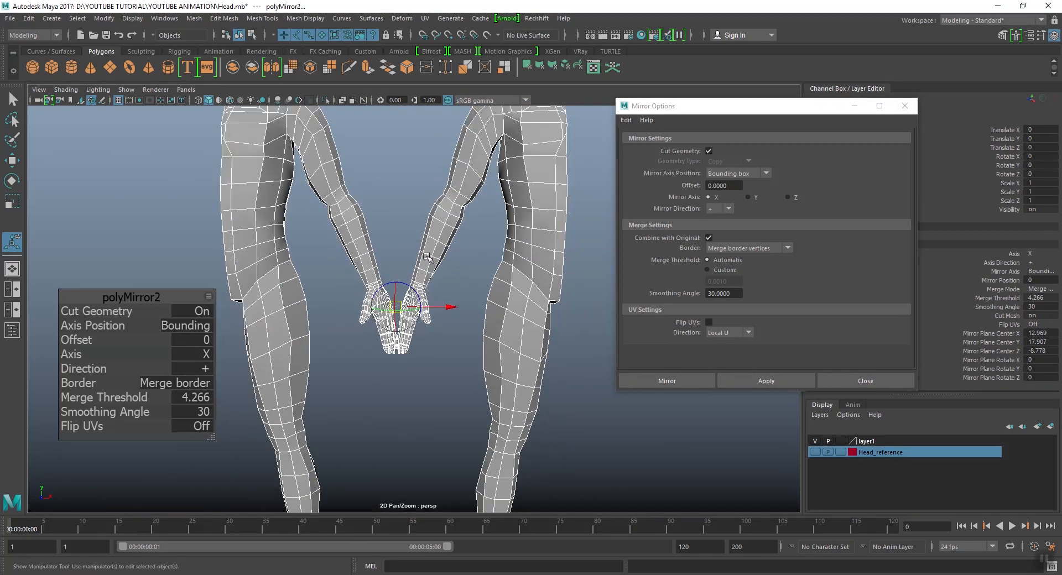
pyautogui.scroll(3, 430, 279)
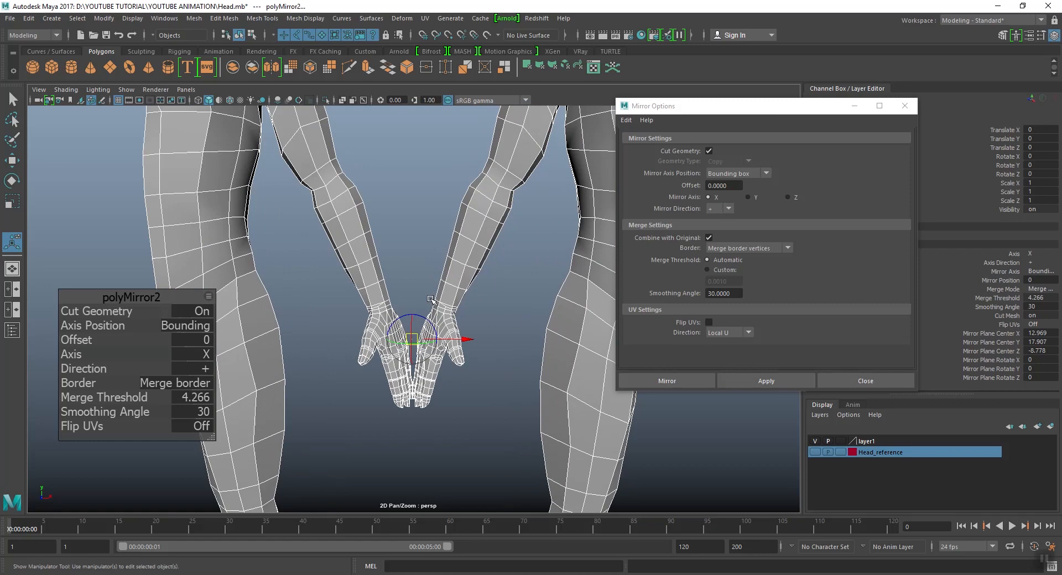
pyautogui.scroll(4, 430, 299)
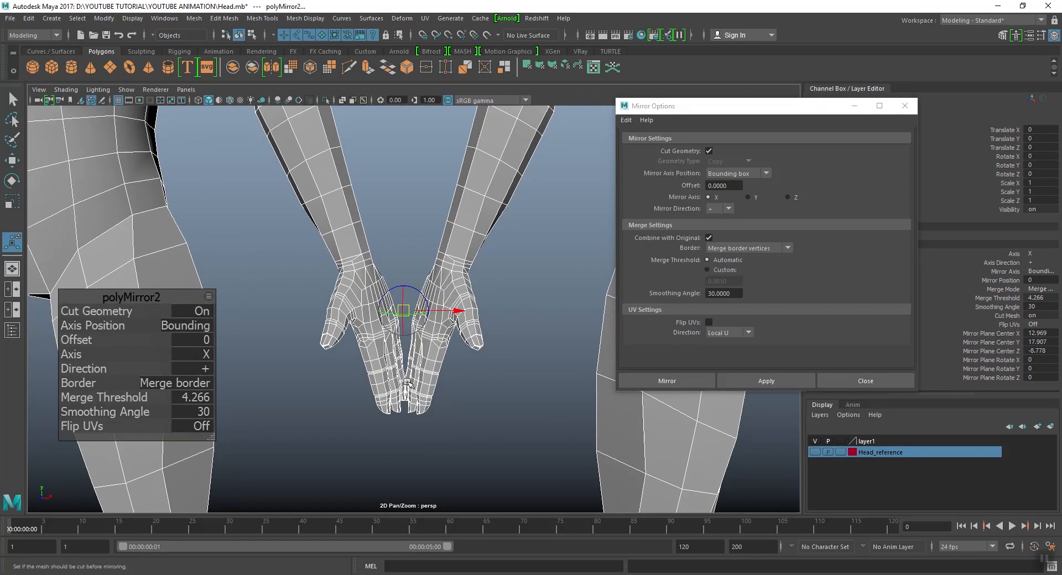
pyautogui.moveTo(469, 310); pyautogui.dragTo(456, 309)
pyautogui.scroll(-6, 456, 309)
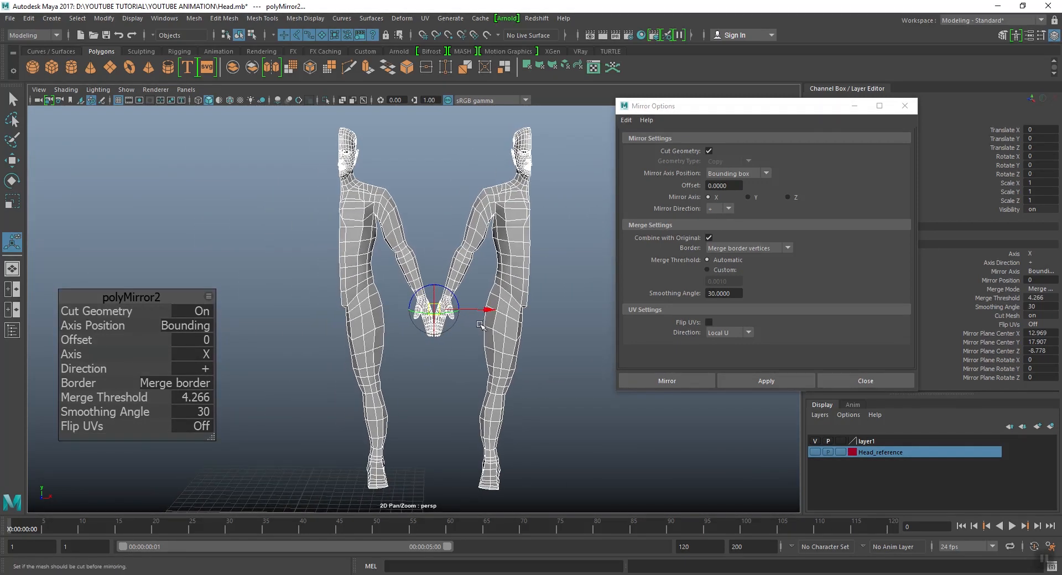
pyautogui.scroll(2, 463, 338)
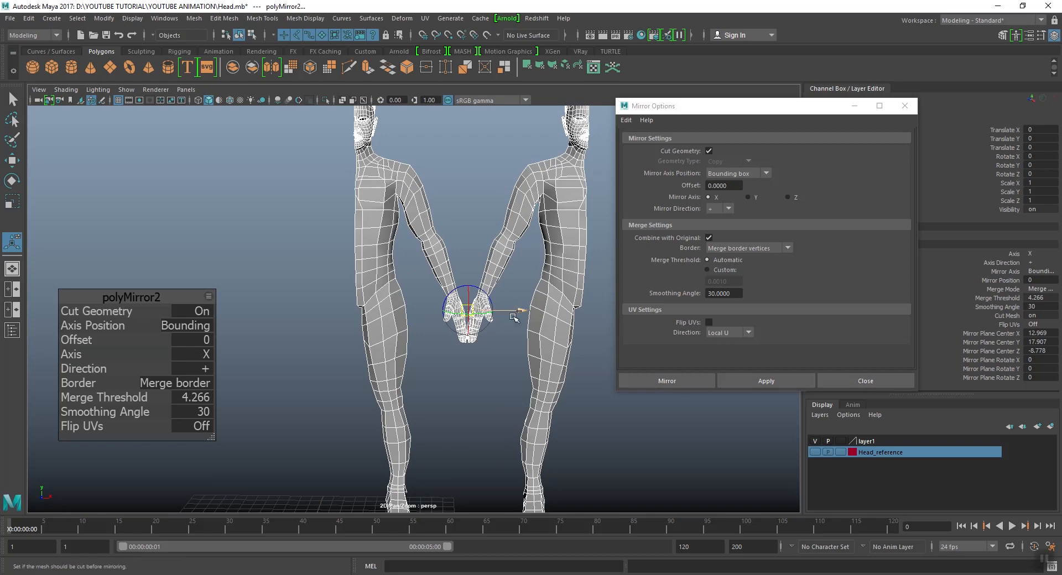
# Undo the positive-direction mirror and reactivate the Move tool on the half body
pyautogui.hotkey('ctrl', 'z')
pyautogui.scroll(-3, 514, 316)
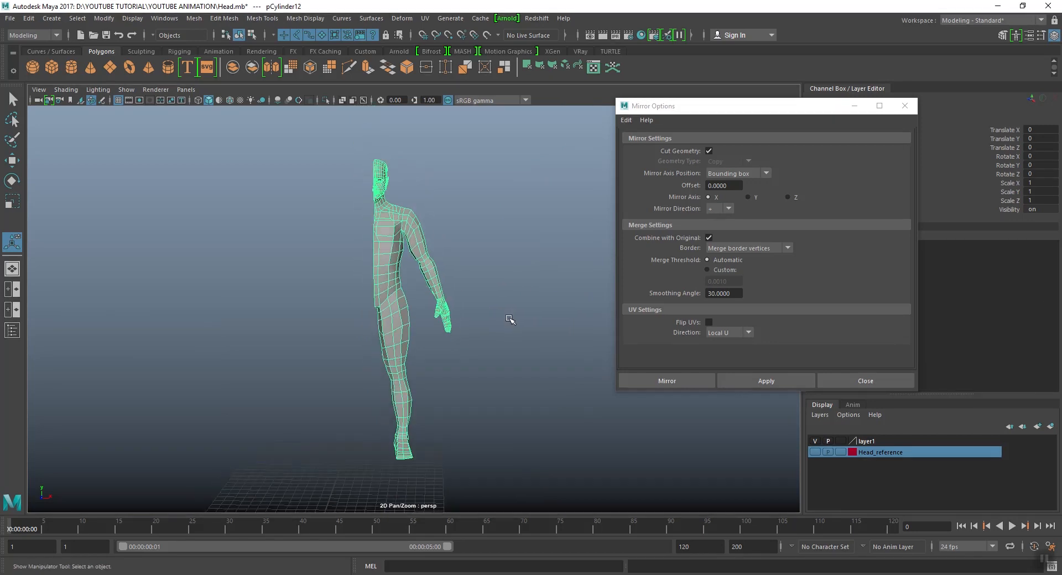
pyautogui.press('w')
pyautogui.keyDown('alt'); pyautogui.moveTo(500, 328); pyautogui.dragTo(490, 319); pyautogui.keyUp('alt')
pyautogui.keyDown('alt'); pyautogui.moveTo(414, 297); pyautogui.dragTo(471, 285, button='middle'); pyautogui.keyUp('alt')
pyautogui.scroll(2, 500, 297)
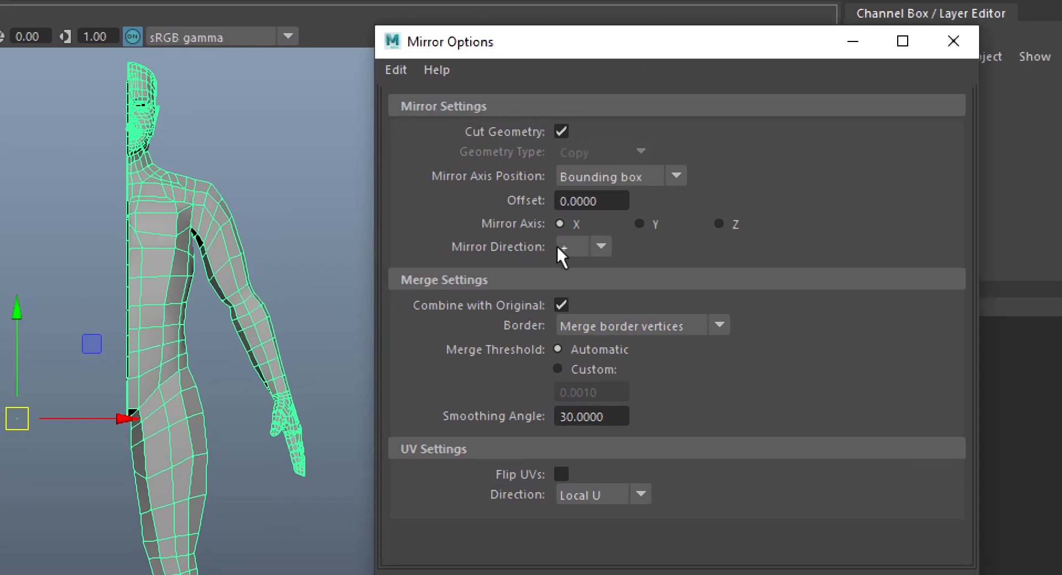
# Set the mirror direction back to negative for the half body
pyautogui.click(601, 248)
pyautogui.click(578, 293)
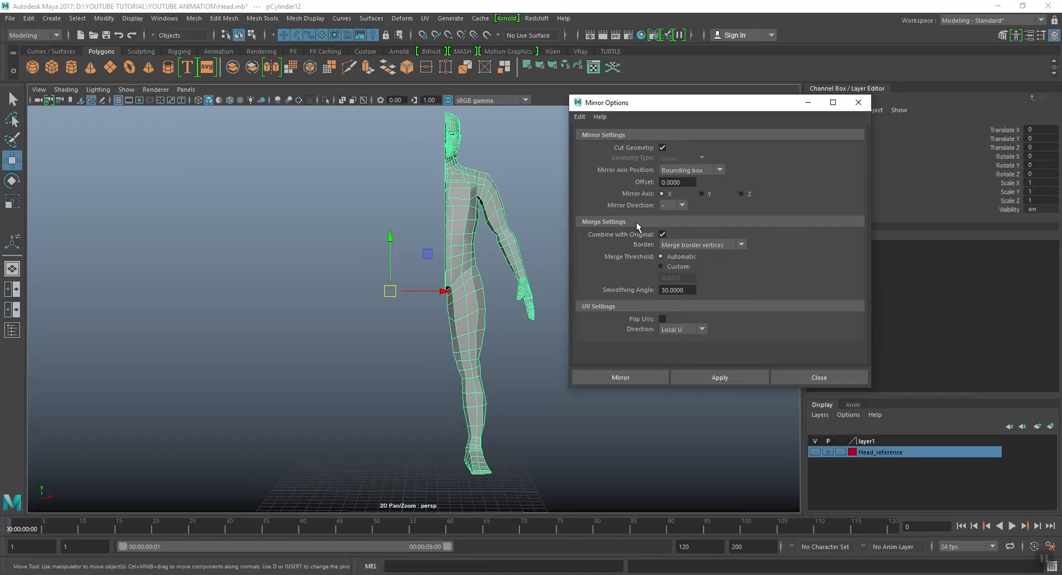
pyautogui.keyDown('alt'); pyautogui.moveTo(474, 254); pyautogui.dragTo(456, 279, button='middle'); pyautogui.keyUp('alt')
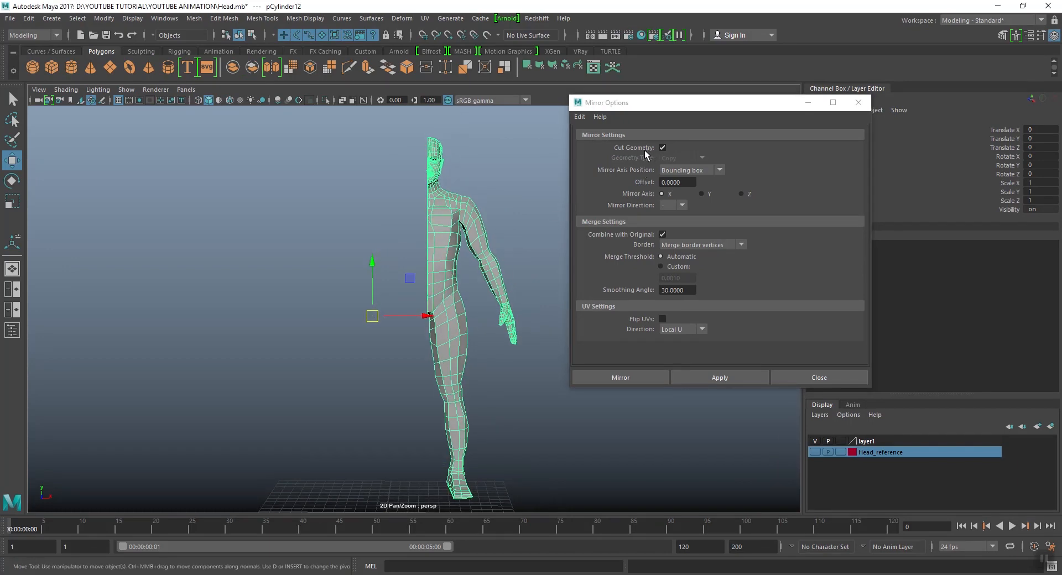
# Disable Cut Geometry and mirror the half body as a Copy across the bounding-box X axis in the negative direction
pyautogui.click(662, 147)
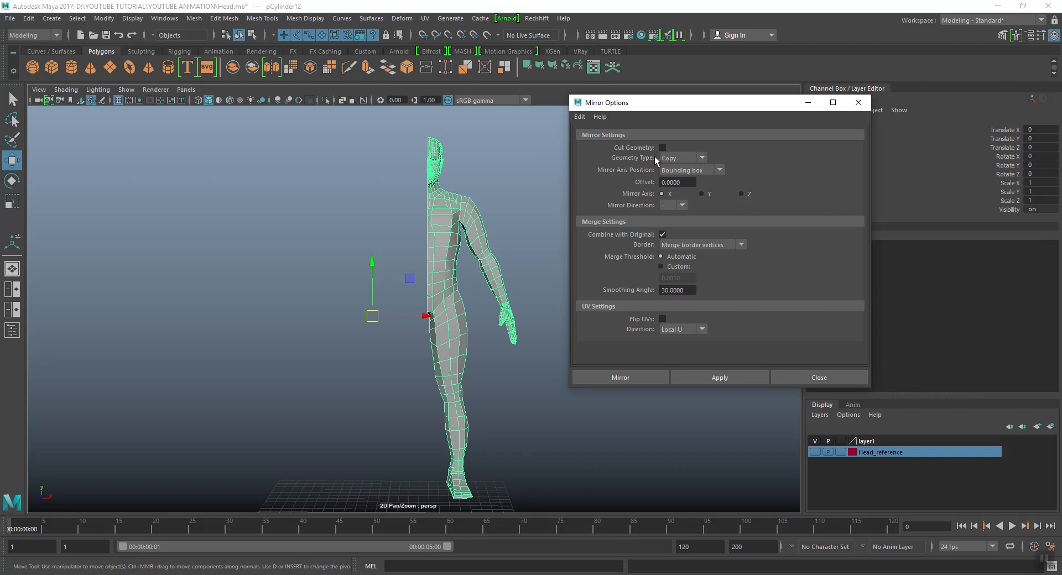
pyautogui.click(682, 159)
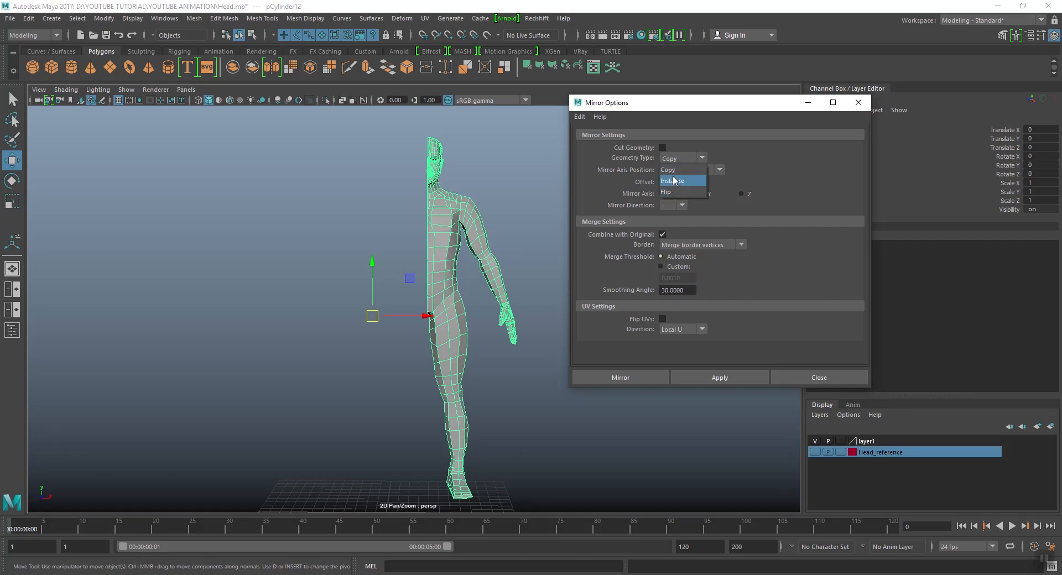
pyautogui.click(672, 173)
pyautogui.keyDown('alt'); pyautogui.moveTo(446, 268); pyautogui.dragTo(437, 257, button='middle'); pyautogui.keyUp('alt')
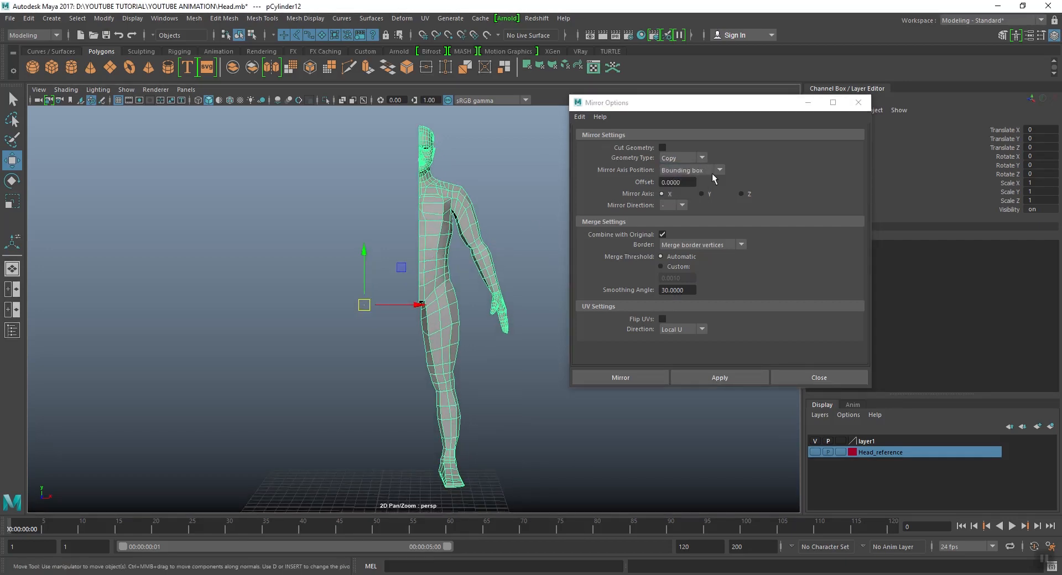
pyautogui.click(709, 171)
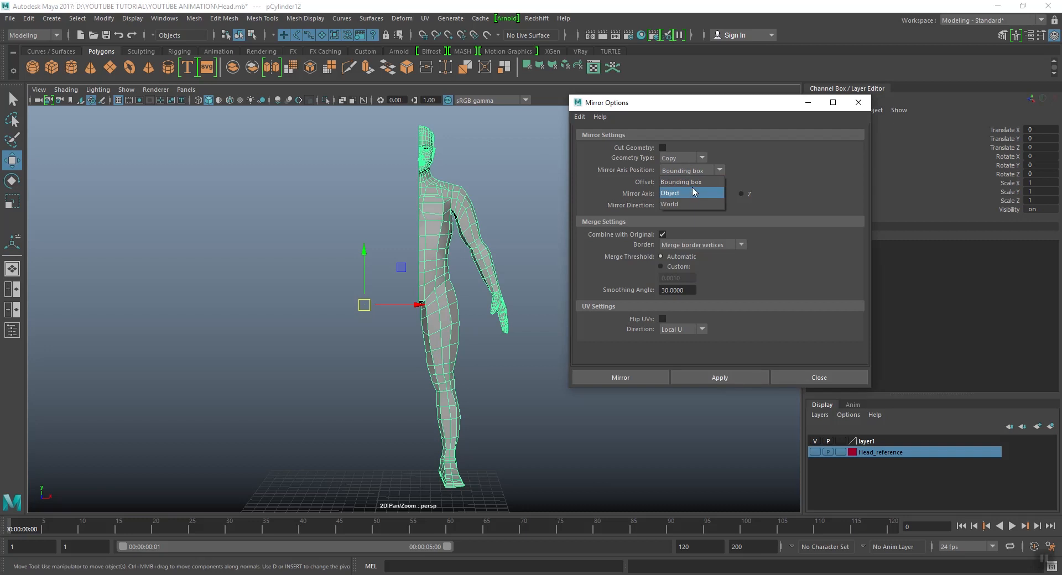
pyautogui.click(691, 183)
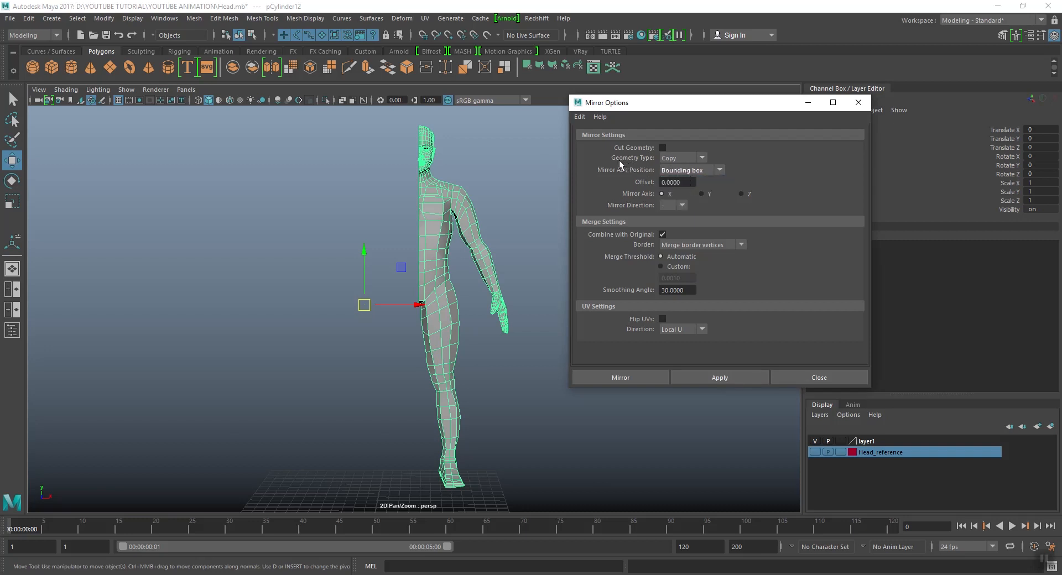
pyautogui.click(720, 378)
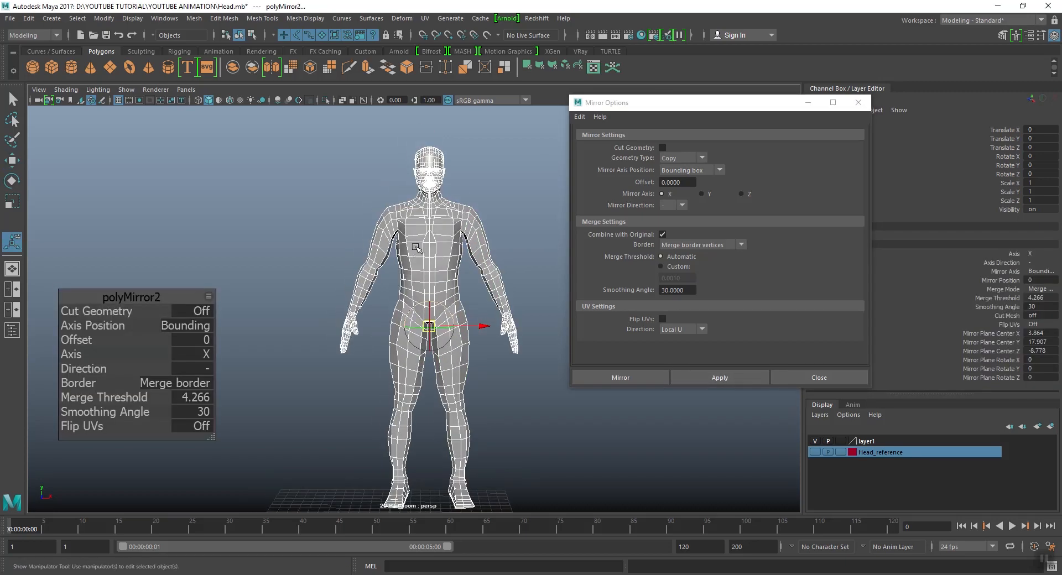
# Move a single upper-chest vertex slightly upward on the copied body and return to object mode
pyautogui.scroll(3, 412, 231)
pyautogui.scroll(5, 412, 232)
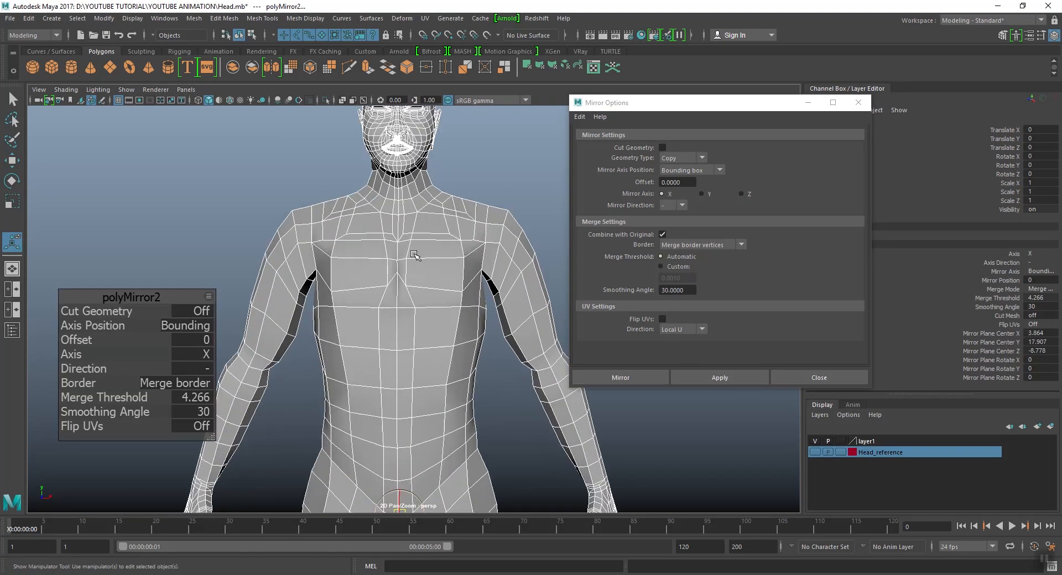
pyautogui.scroll(4, 422, 272)
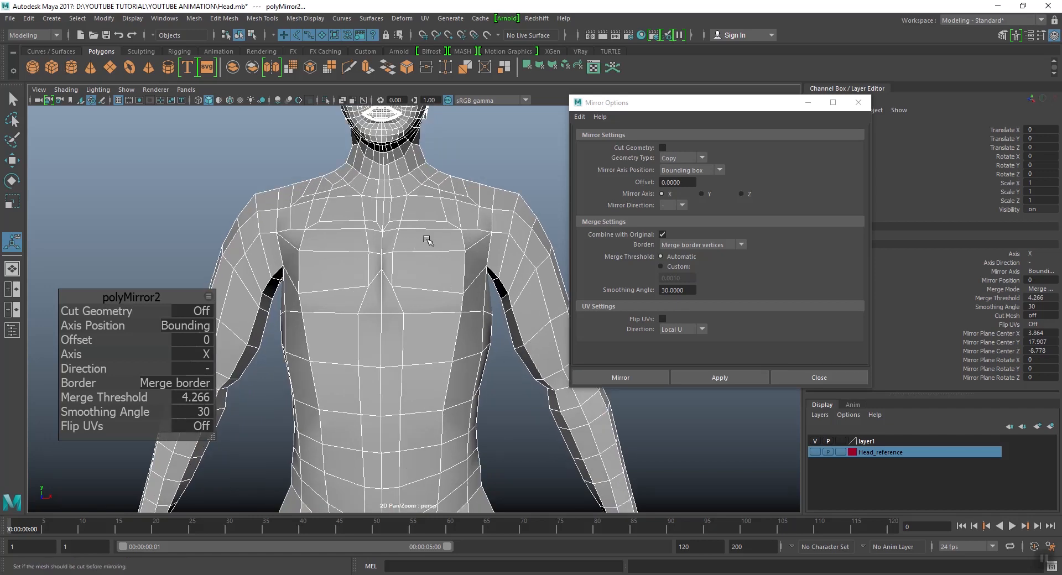
pyautogui.scroll(2, 437, 235)
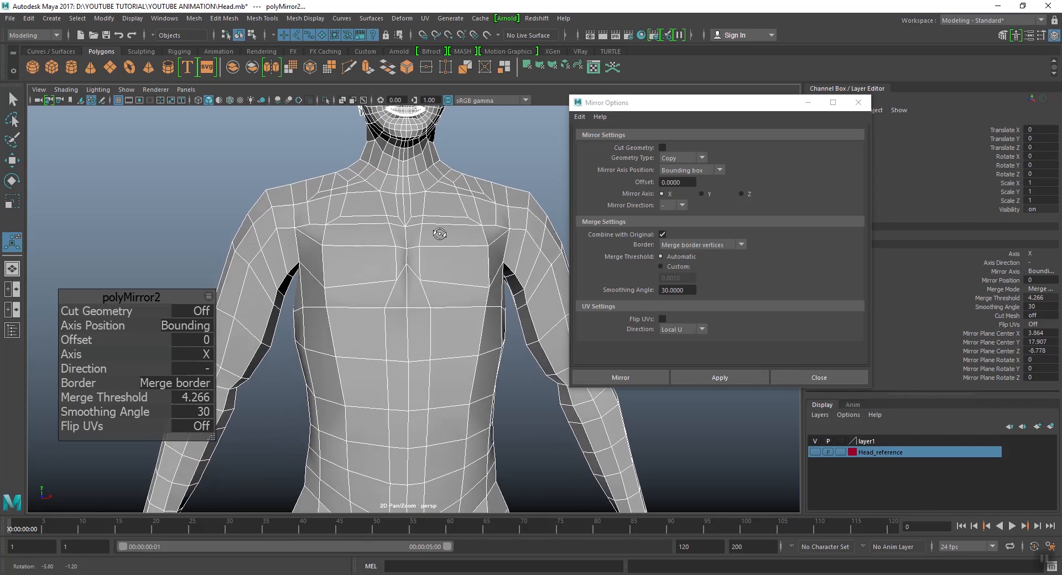
pyautogui.rightClick(446, 218)
pyautogui.click(414, 219)
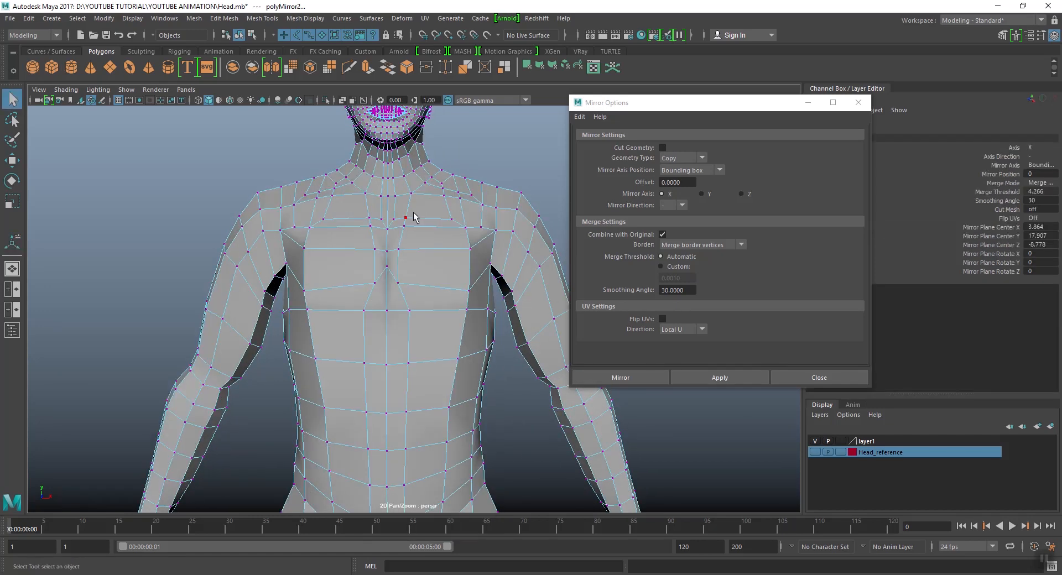
pyautogui.click(453, 219)
pyautogui.press('w')
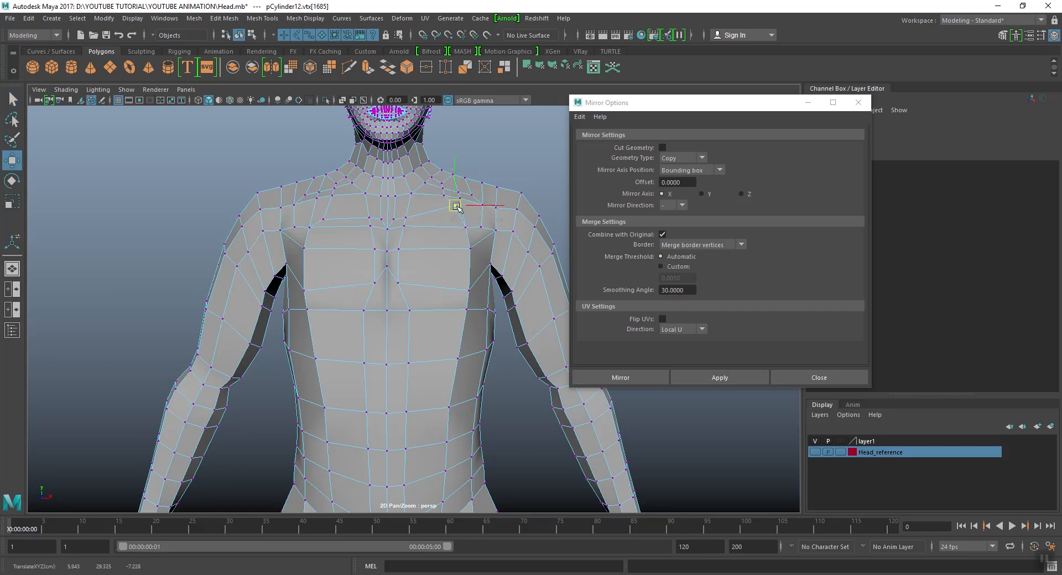
pyautogui.scroll(-3, 424, 213)
pyautogui.moveTo(422, 211); pyautogui.dragTo(469, 187, button='right')
pyautogui.click(500, 157)
# Undo the chest vertex edit and the Copy mirror
pyautogui.hotkey('ctrl', 'z')
pyautogui.hotkey('ctrl', 'z')
pyautogui.hotkey('ctrl', 'z')
pyautogui.hotkey('ctrl', 'z')
pyautogui.hotkey('ctrl', 'z')
pyautogui.hotkey('ctrl', 'z')
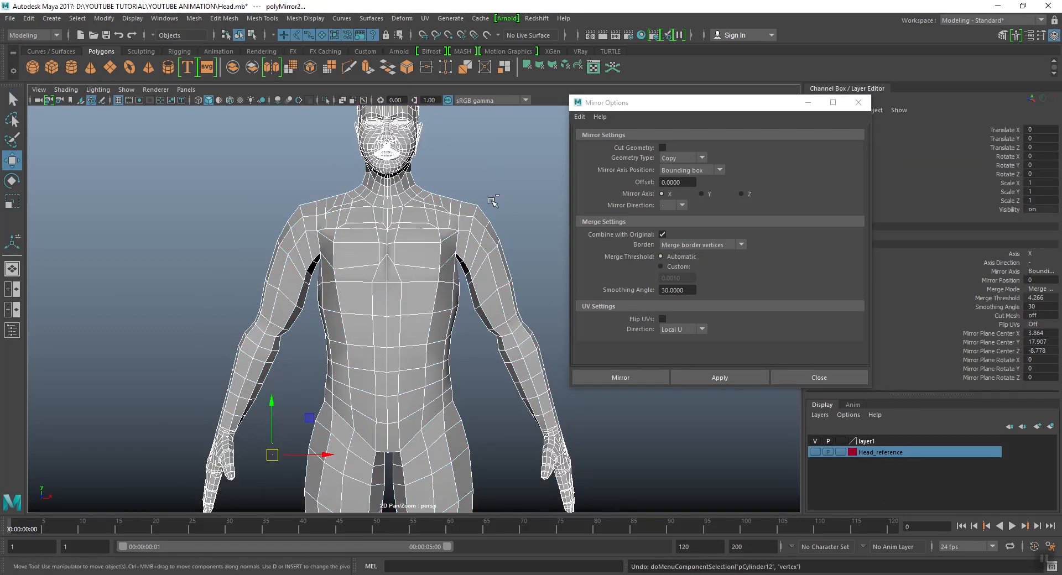
# Set the geometry type to Instance and mirror the half body across the bounding-box X axis in the negative direction
pyautogui.click(675, 157)
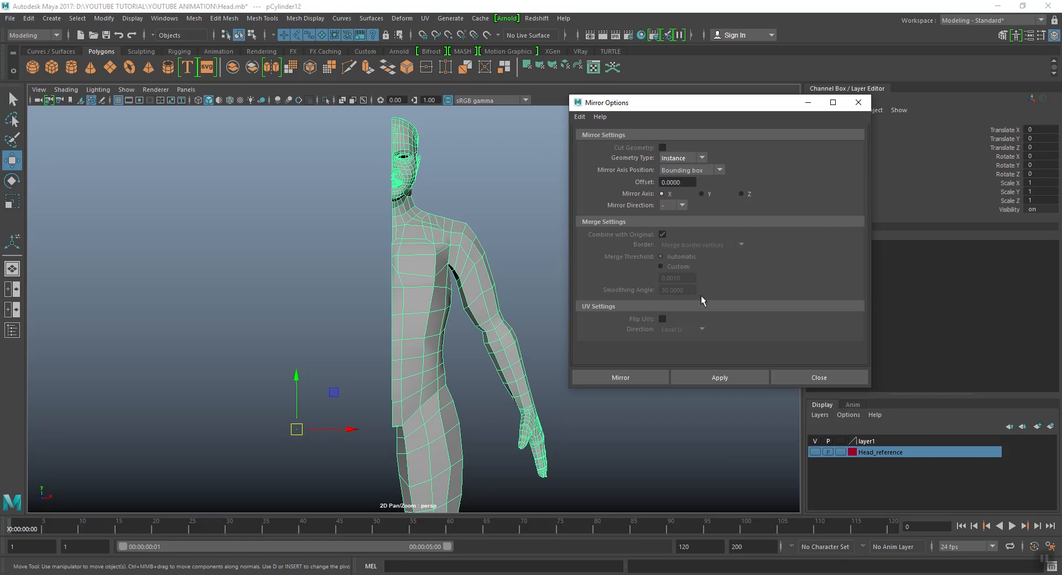
pyautogui.click(695, 381)
pyautogui.moveTo(410, 285)
pyautogui.keyDown('alt'); pyautogui.mouseDown(button='middle')
pyautogui.moveTo(420, 313)
pyautogui.moveTo(416, 278)
pyautogui.mouseUp(button='middle'); pyautogui.keyUp('alt')
pyautogui.click(487, 193)
pyautogui.click(441, 298)
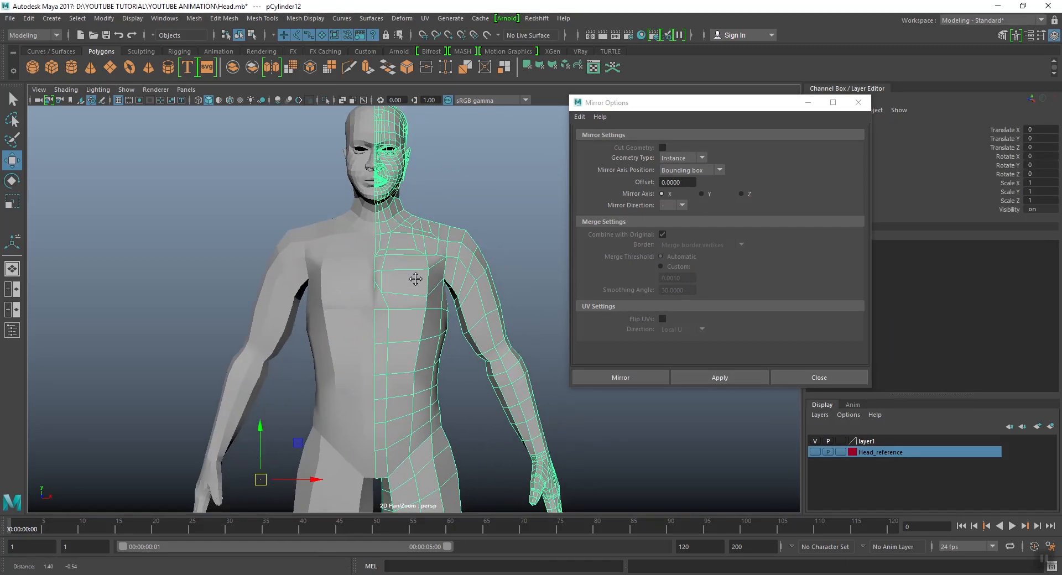
# Move a vertex near the shoulder of the original half outward and upward to test the instanced half's response
pyautogui.rightClick(425, 237)
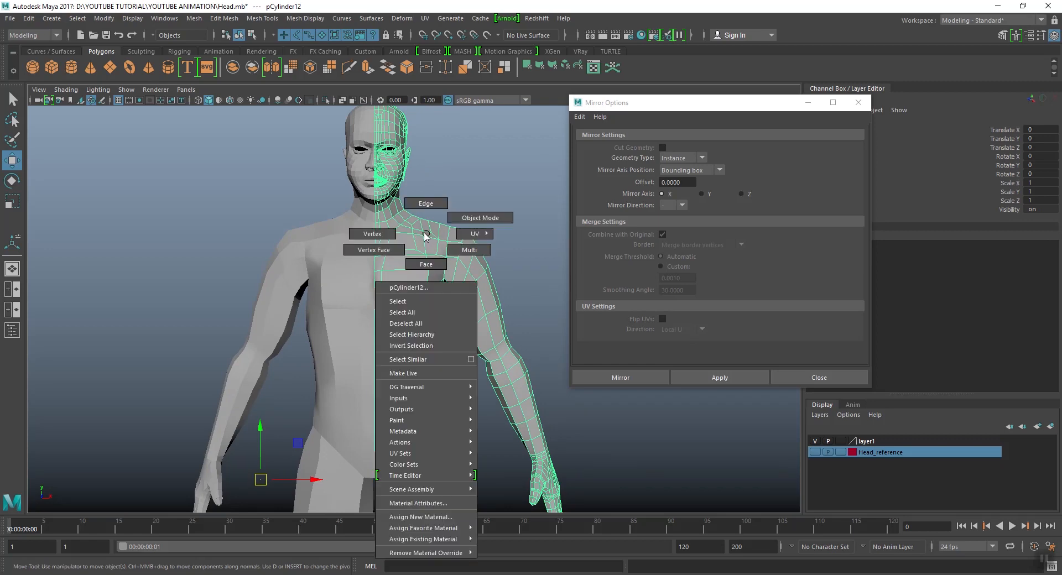
pyautogui.click(371, 235)
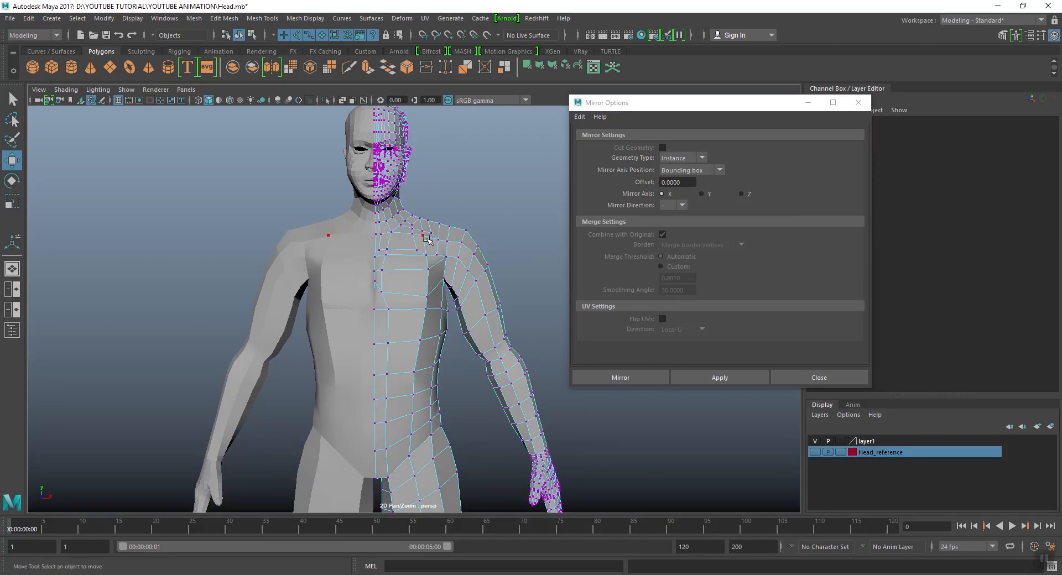
pyautogui.click(423, 236)
pyautogui.scroll(3, 425, 238)
pyautogui.keyDown('alt'); pyautogui.moveTo(424, 237); pyautogui.dragTo(405, 259, button='middle'); pyautogui.keyUp('alt')
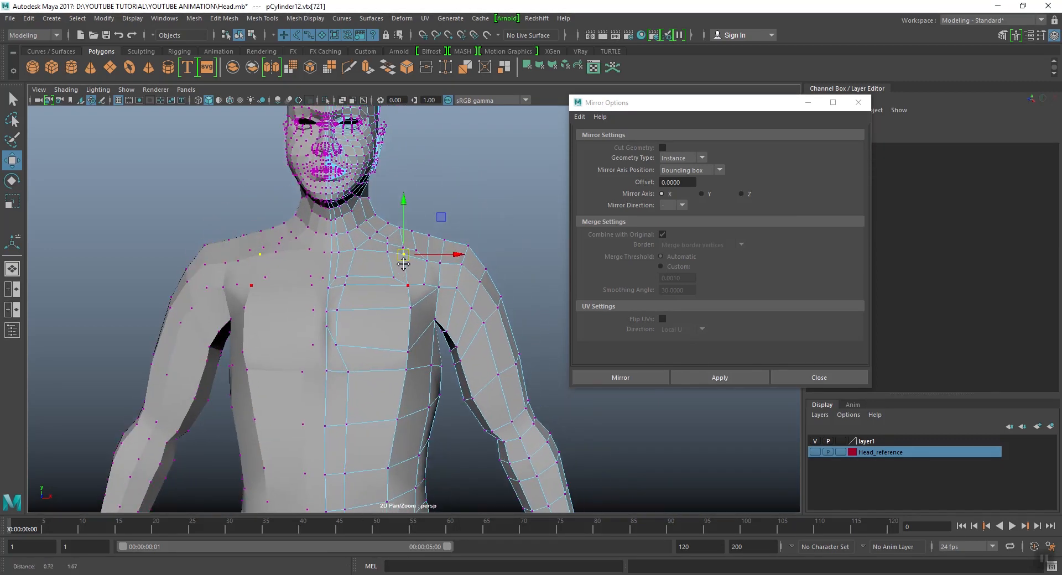
pyautogui.moveTo(406, 255); pyautogui.dragTo(482, 202)
# Turn on smooth mesh preview for the body and undo the vertex edits and the Instance mirror
pyautogui.hotkey('ctrl', 'z')
pyautogui.hotkey('ctrl', 'z')
pyautogui.press('3')
pyautogui.hotkey('ctrl', 'z')
pyautogui.hotkey('ctrl', 'z')
pyautogui.hotkey('ctrl', 'z')
pyautogui.hotkey('ctrl', 'z')
pyautogui.hotkey('ctrl', 'z')
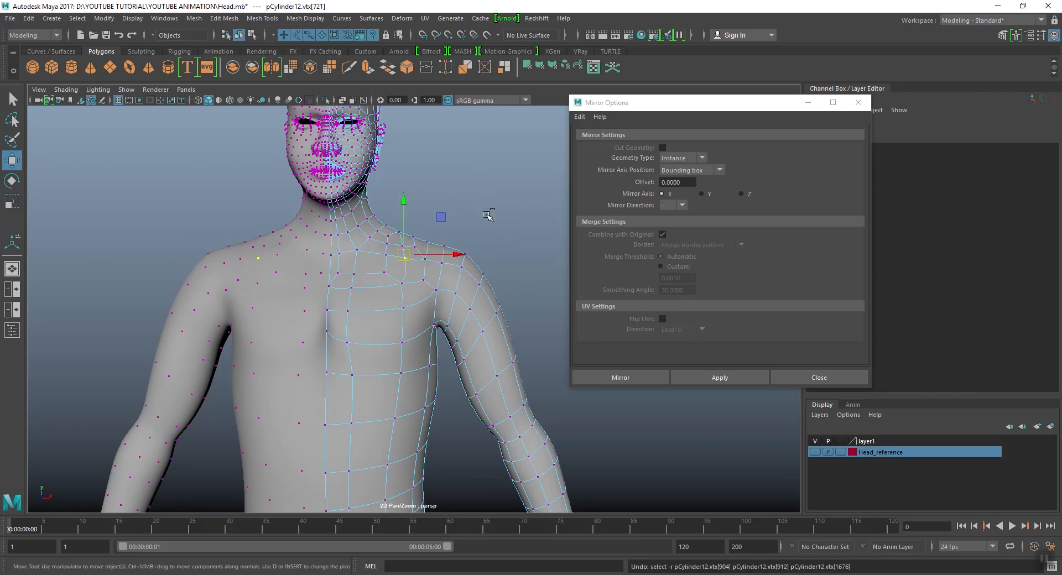
pyautogui.hotkey('ctrl', 'z')
pyautogui.hotkey('ctrl', 'z')
pyautogui.hotkey('ctrl', 'z')
pyautogui.hotkey('ctrl', 'z')
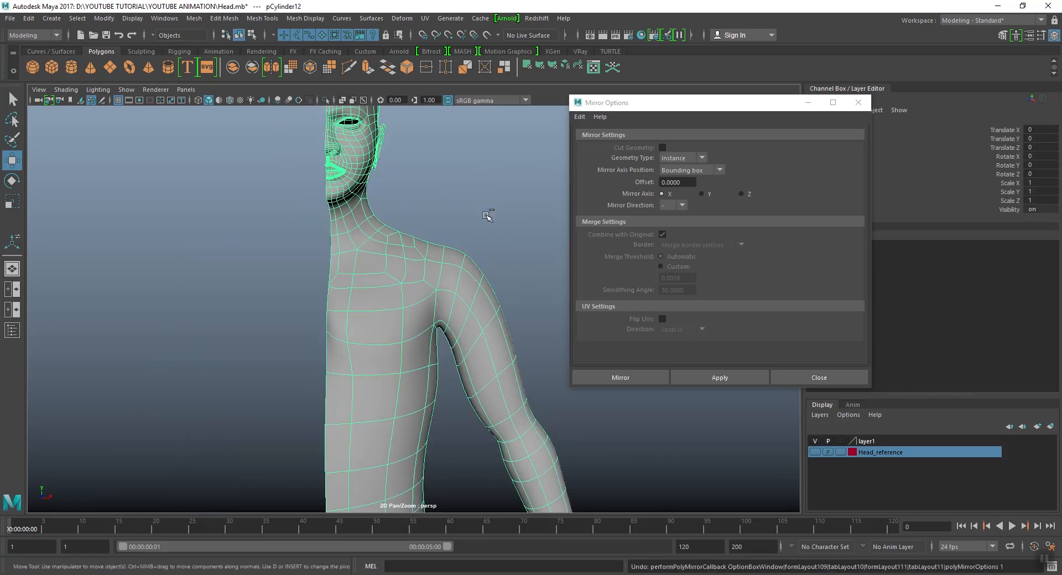
# Set the geometry type to Flip, flip the half body across the bounding-box X axis in the negative direction, and undo it
pyautogui.click(687, 158)
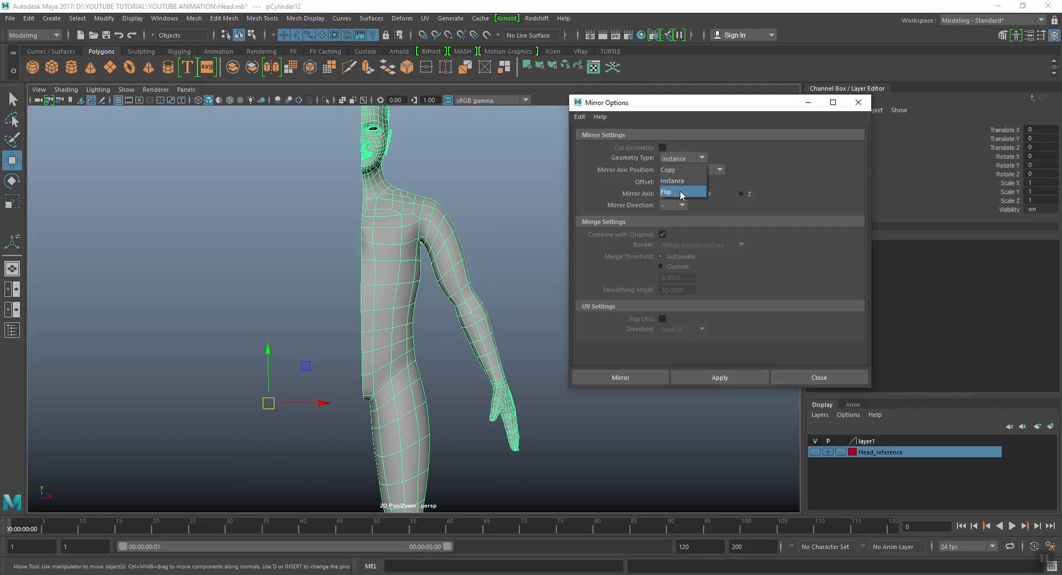
pyautogui.click(681, 193)
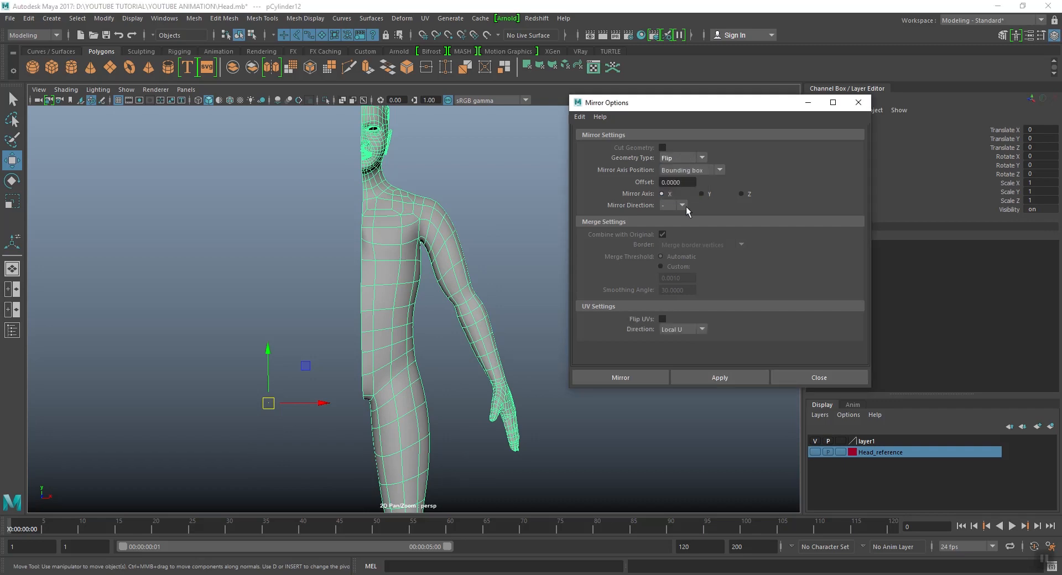
pyautogui.scroll(-10, 408, 344)
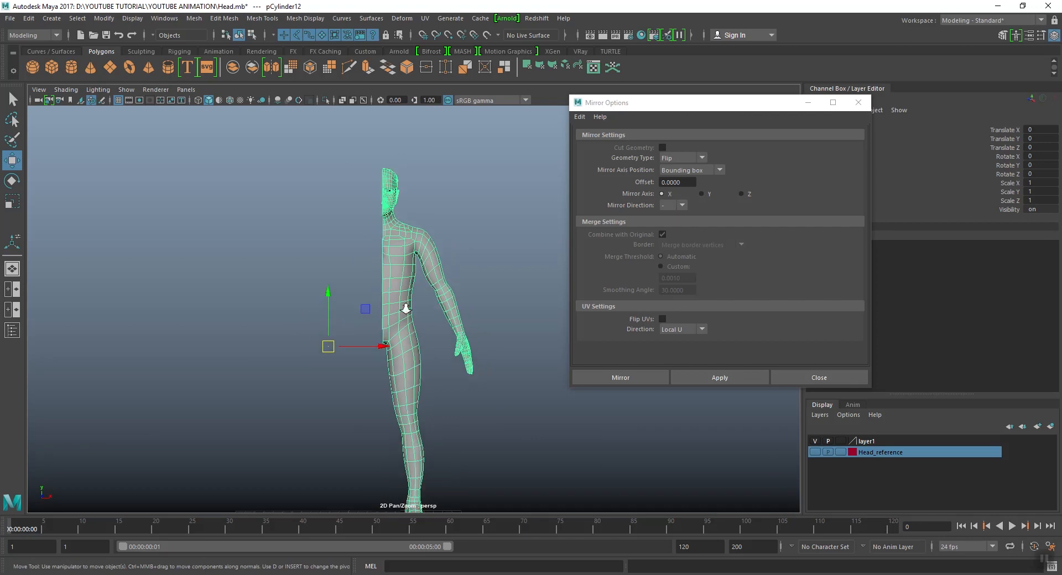
pyautogui.keyDown('alt'); pyautogui.moveTo(418, 340); pyautogui.dragTo(432, 326); pyautogui.keyUp('alt')
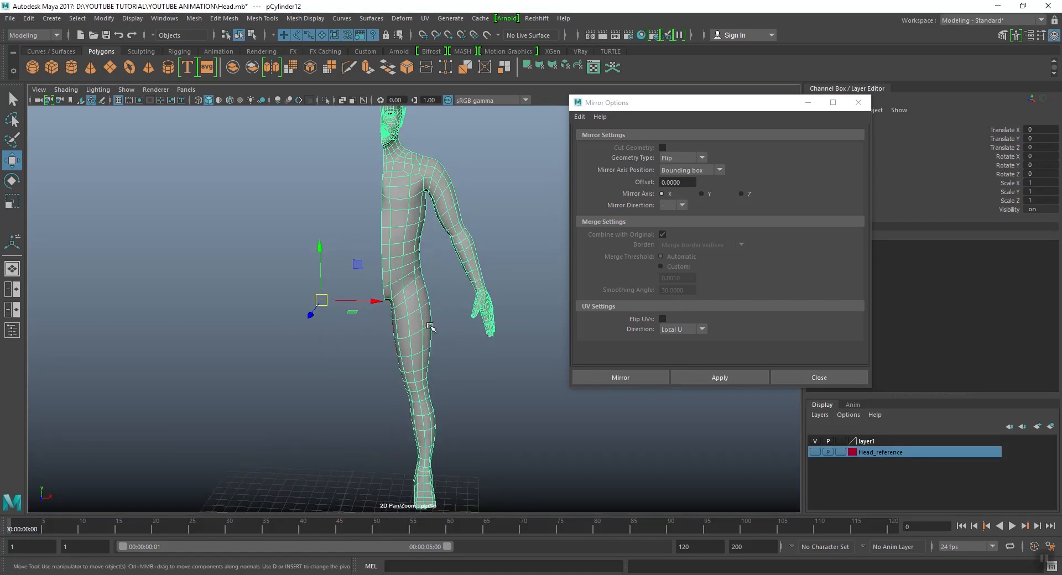
pyautogui.scroll(-1, 431, 327)
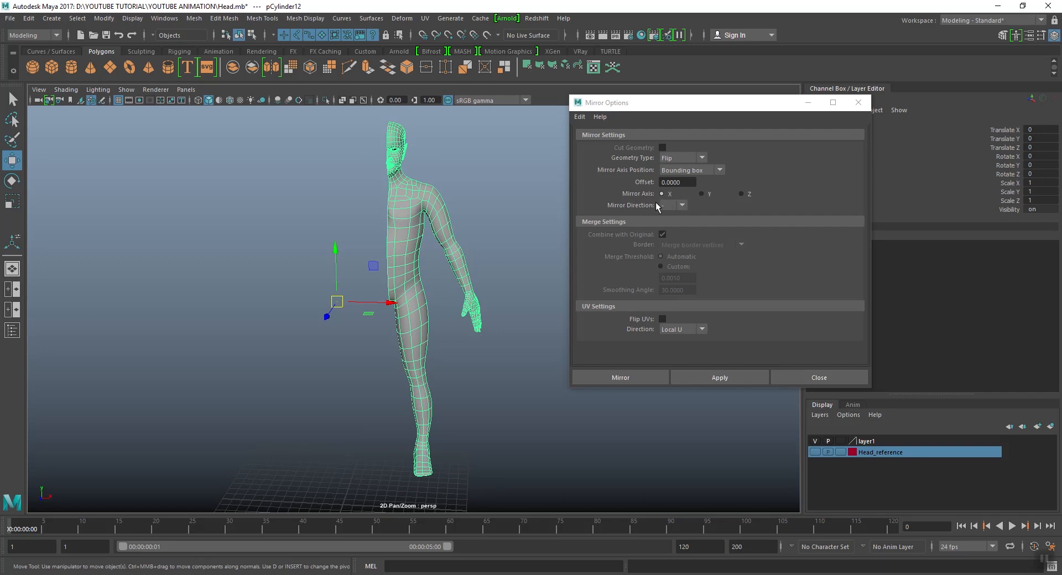
pyautogui.click(713, 376)
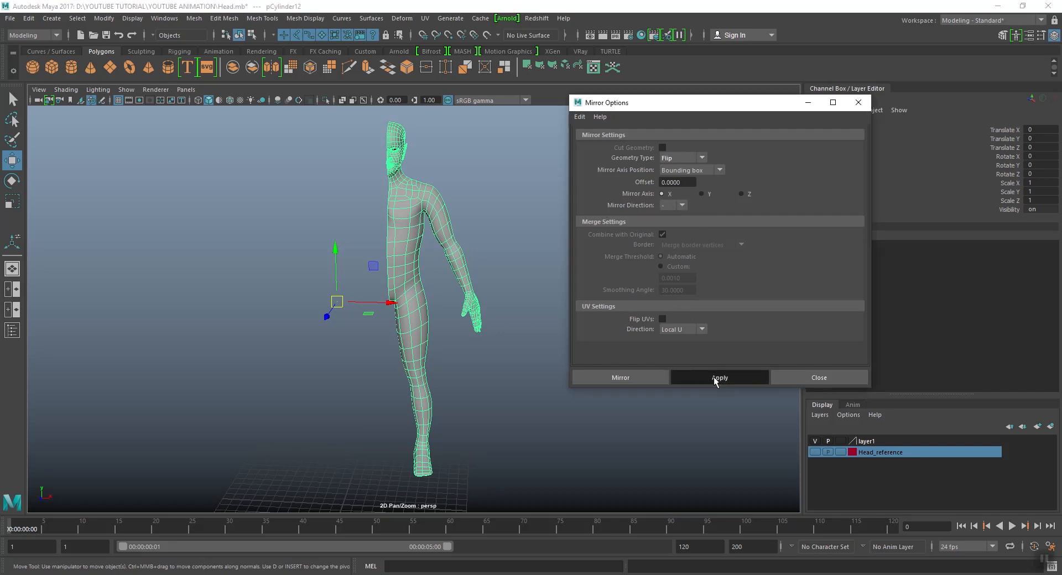
pyautogui.keyDown('alt'); pyautogui.moveTo(414, 235); pyautogui.dragTo(420, 274); pyautogui.keyUp('alt')
pyautogui.scroll(1, 422, 269)
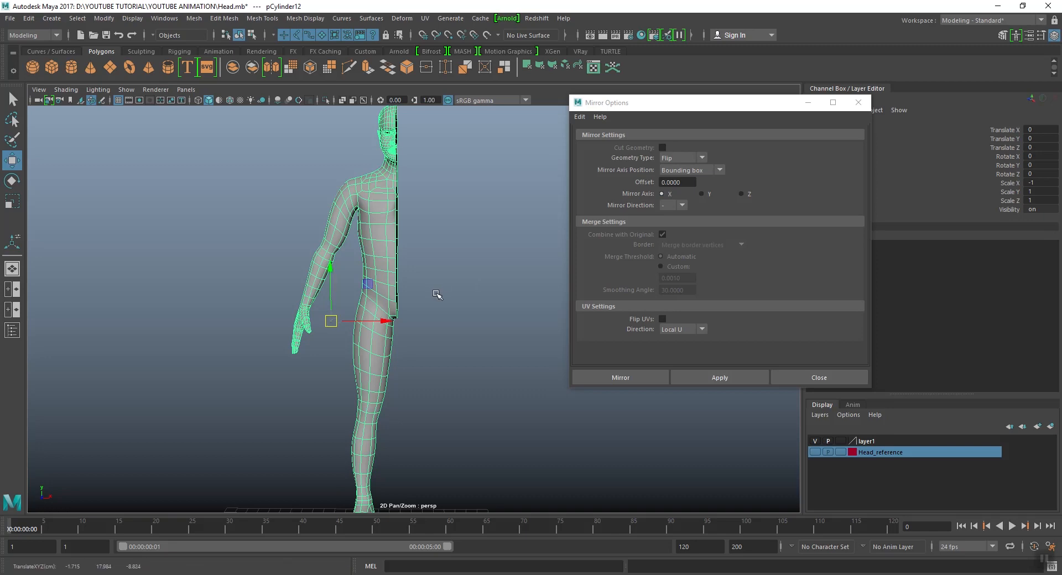
pyautogui.hotkey('ctrl', 'z')
# Flip the half body across the bounding-box X axis in the positive direction and undo it
pyautogui.click(681, 206)
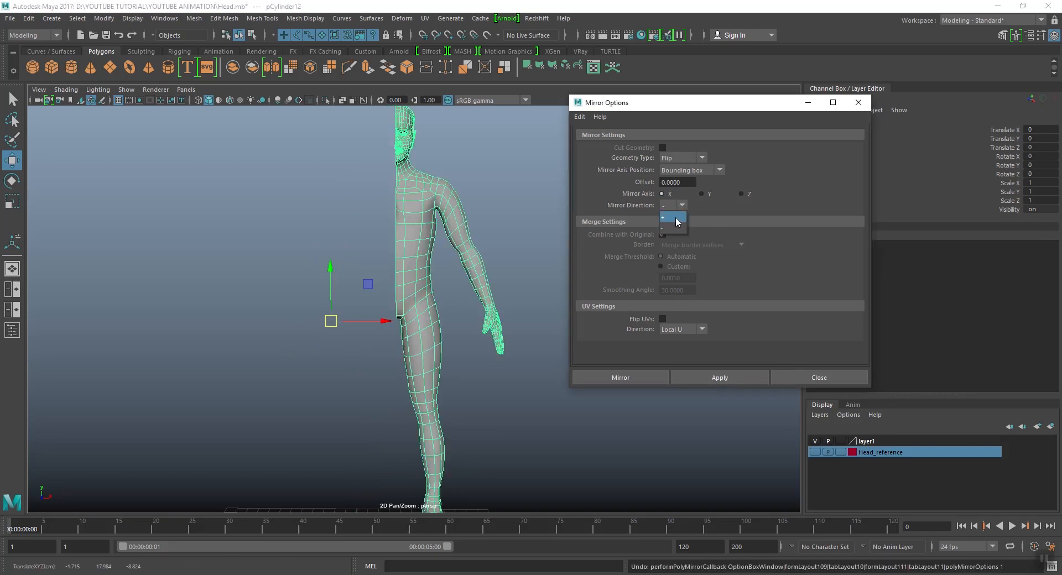
pyautogui.click(721, 378)
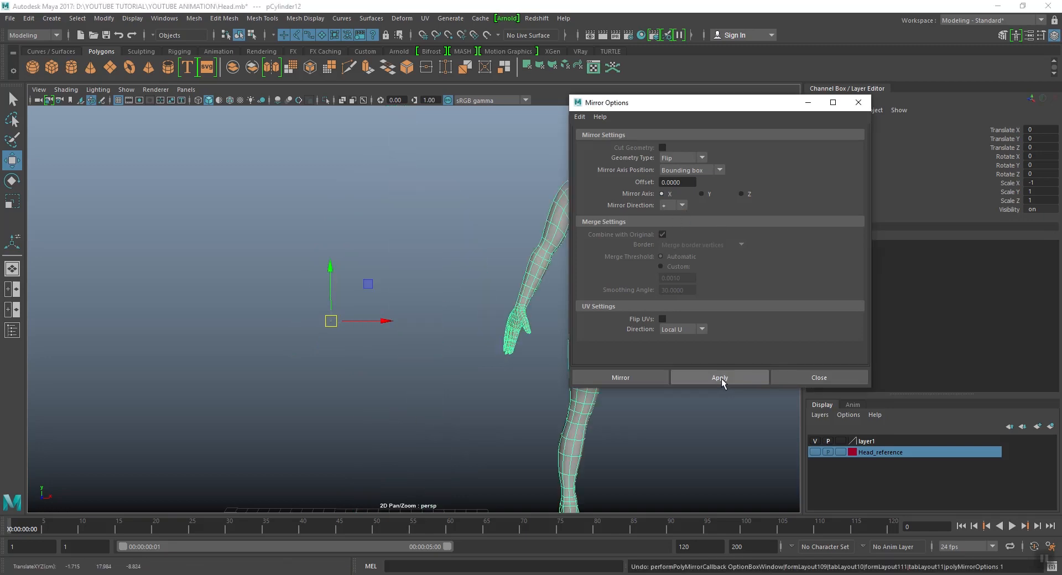
pyautogui.scroll(-3, 376, 355)
pyautogui.keyDown('alt'); pyautogui.moveTo(421, 354); pyautogui.dragTo(353, 361, button='middle'); pyautogui.keyUp('alt')
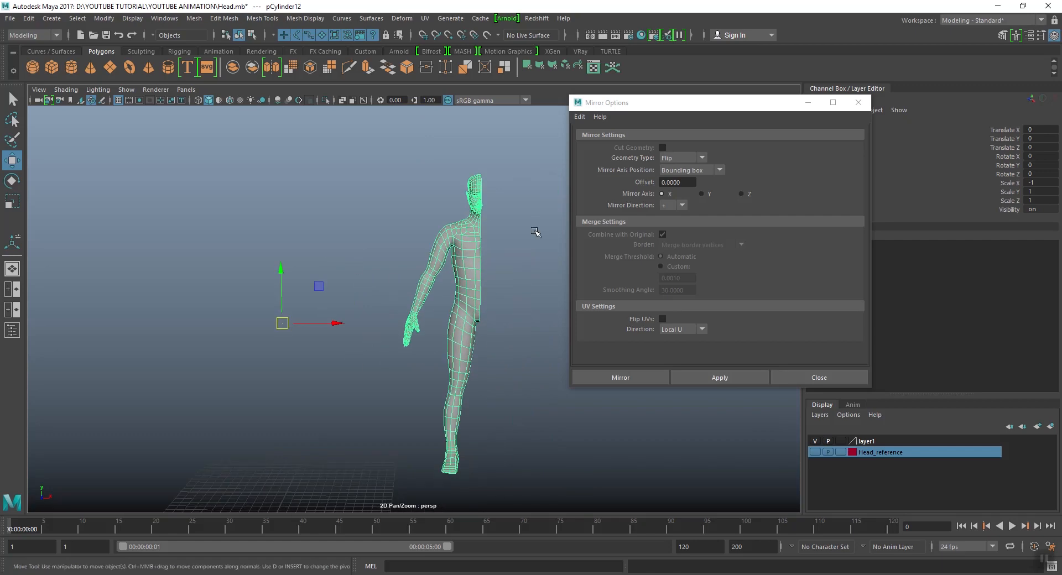
pyautogui.hotkey('ctrl', 'z')
pyautogui.hotkey('ctrl', 'z')
pyautogui.hotkey('ctrl', 'z')
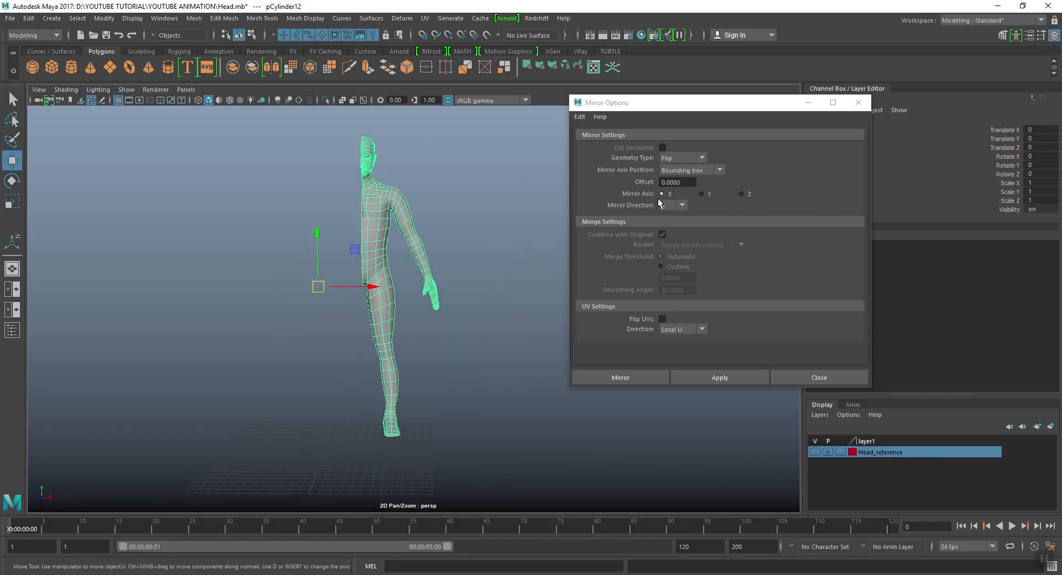
# Flip the half body across the bounding-box Y axis in the positive direction, inspect it, and undo the flip
pyautogui.click(701, 194)
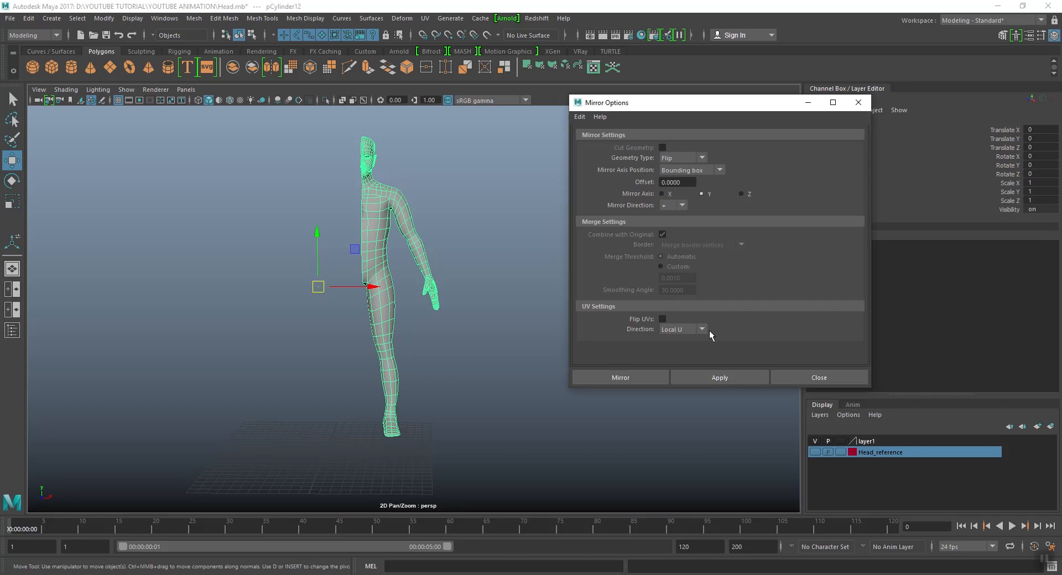
pyautogui.click(720, 379)
pyautogui.keyDown('alt'); pyautogui.moveTo(462, 254); pyautogui.dragTo(432, 227, button='right'); pyautogui.keyUp('alt')
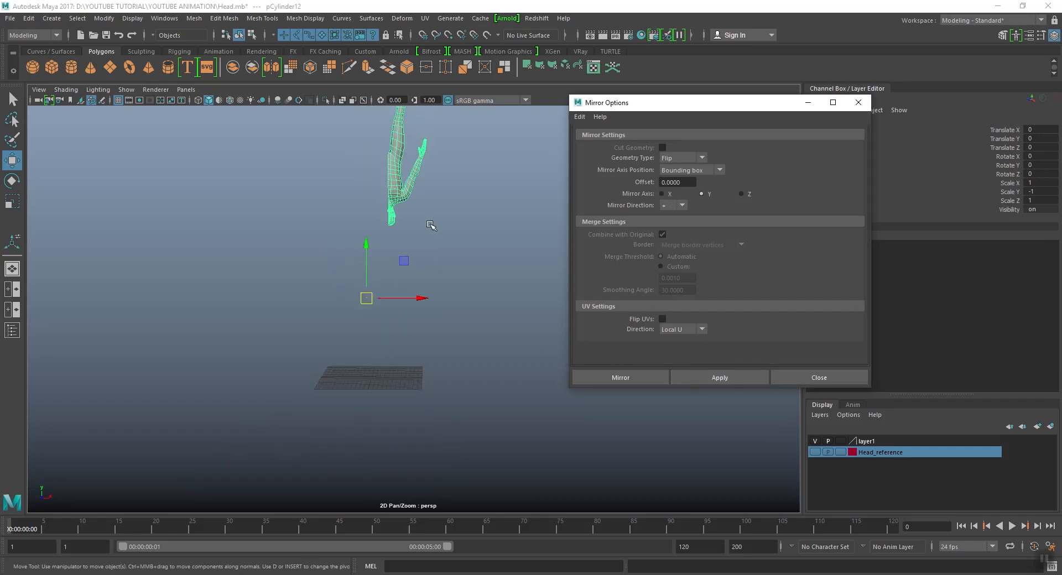
pyautogui.keyDown('alt'); pyautogui.moveTo(432, 227); pyautogui.dragTo(450, 309, button='middle'); pyautogui.keyUp('alt')
pyautogui.keyDown('alt'); pyautogui.moveTo(482, 292); pyautogui.dragTo(423, 267); pyautogui.keyUp('alt')
pyautogui.keyDown('alt'); pyautogui.moveTo(399, 246); pyautogui.dragTo(419, 262, button='right'); pyautogui.keyUp('alt')
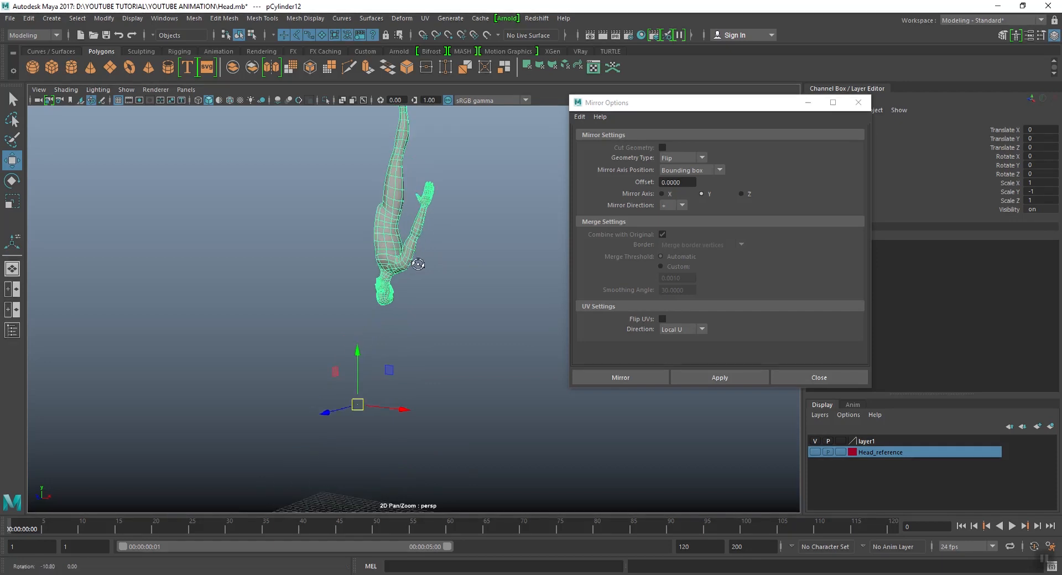
pyautogui.keyDown('alt'); pyautogui.moveTo(419, 262); pyautogui.dragTo(441, 281, button='middle'); pyautogui.keyUp('alt')
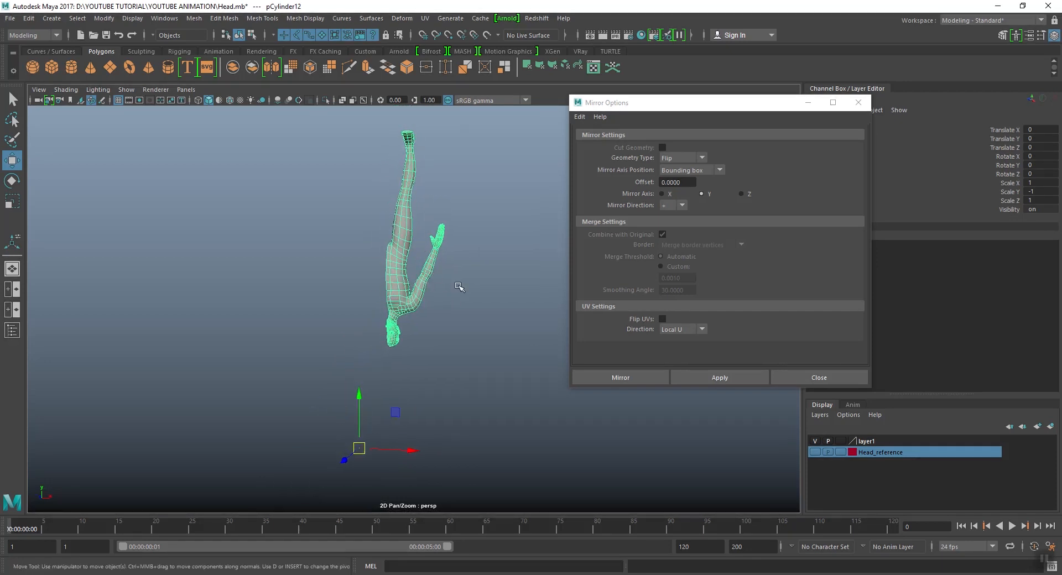
pyautogui.hotkey('ctrl', 'z')
pyautogui.keyDown('alt'); pyautogui.moveTo(466, 298); pyautogui.dragTo(456, 334, button='right'); pyautogui.keyUp('alt')
pyautogui.keyDown('alt'); pyautogui.moveTo(455, 334); pyautogui.dragTo(466, 249, button='middle'); pyautogui.keyUp('alt')
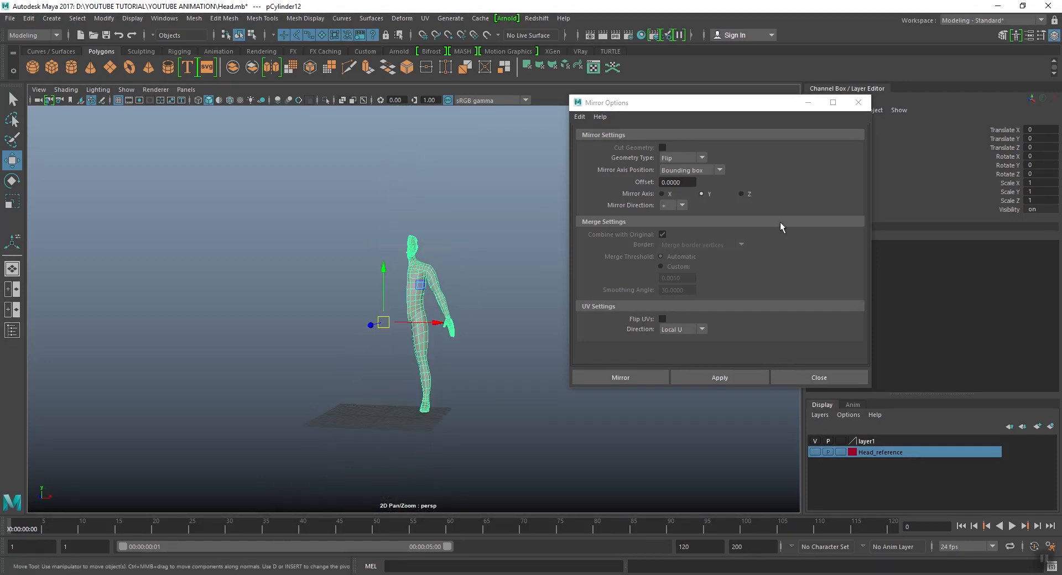
# Try to flip the half body across the bounding-box Z axis in the positive direction
pyautogui.click(741, 194)
pyautogui.click(714, 379)
pyautogui.keyDown('alt'); pyautogui.moveTo(395, 262); pyautogui.dragTo(496, 296); pyautogui.keyUp('alt')
pyautogui.scroll(4, 308, 277)
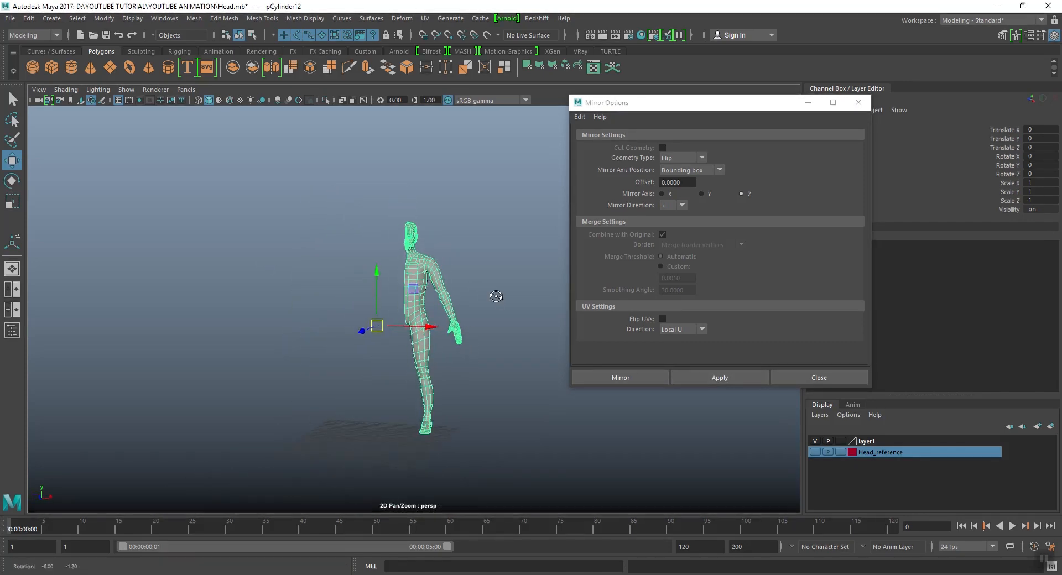
pyautogui.scroll(3, 471, 279)
# Reset the Mirror options to their default settings
pyautogui.click(682, 158)
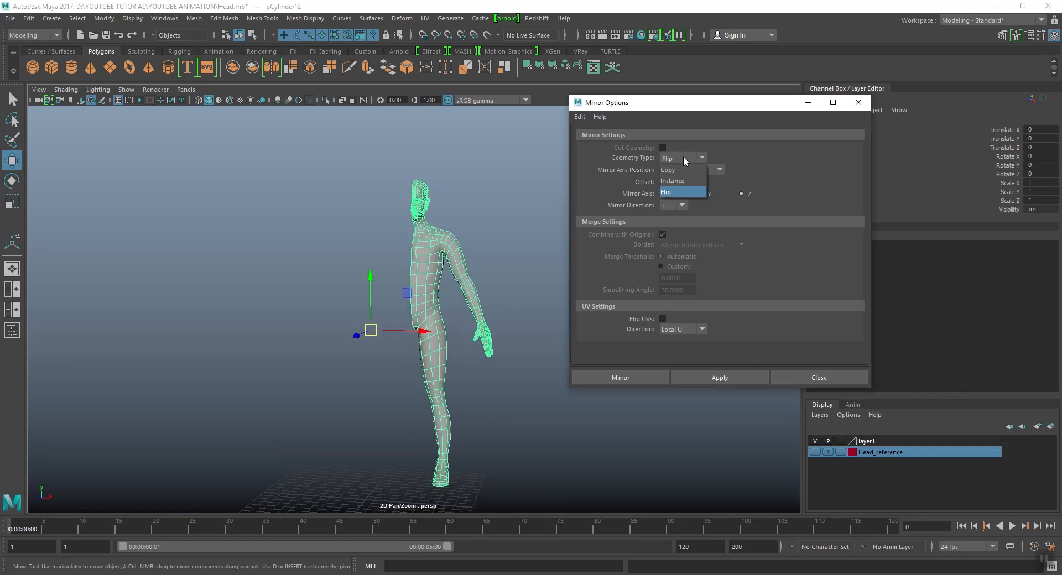
pyautogui.click(580, 118)
pyautogui.click(592, 145)
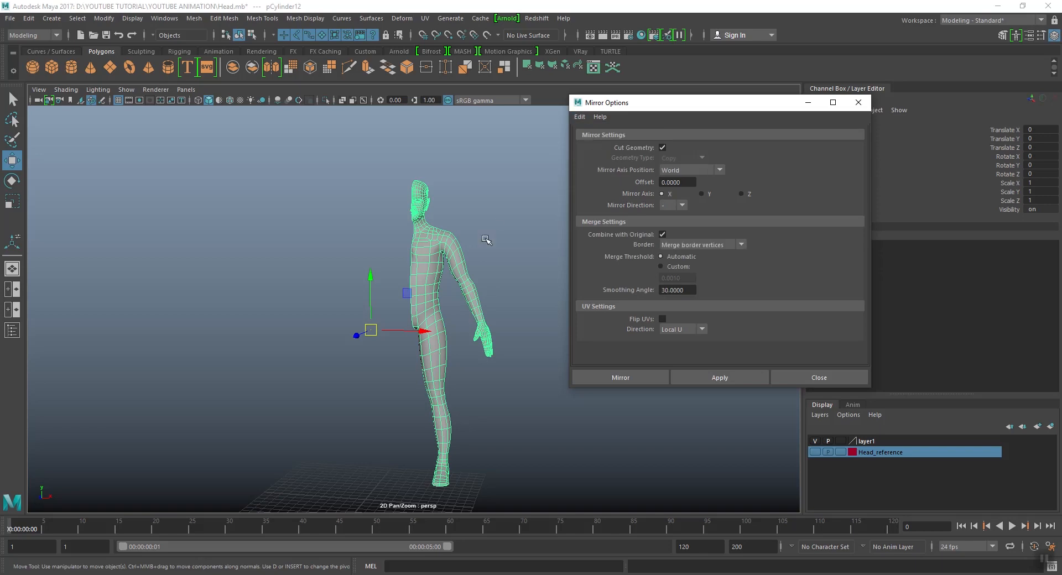
pyautogui.keyDown('alt'); pyautogui.moveTo(486, 237); pyautogui.dragTo(459, 241, button='right'); pyautogui.keyUp('alt')
pyautogui.keyDown('alt'); pyautogui.moveTo(459, 241); pyautogui.dragTo(469, 250); pyautogui.keyUp('alt')
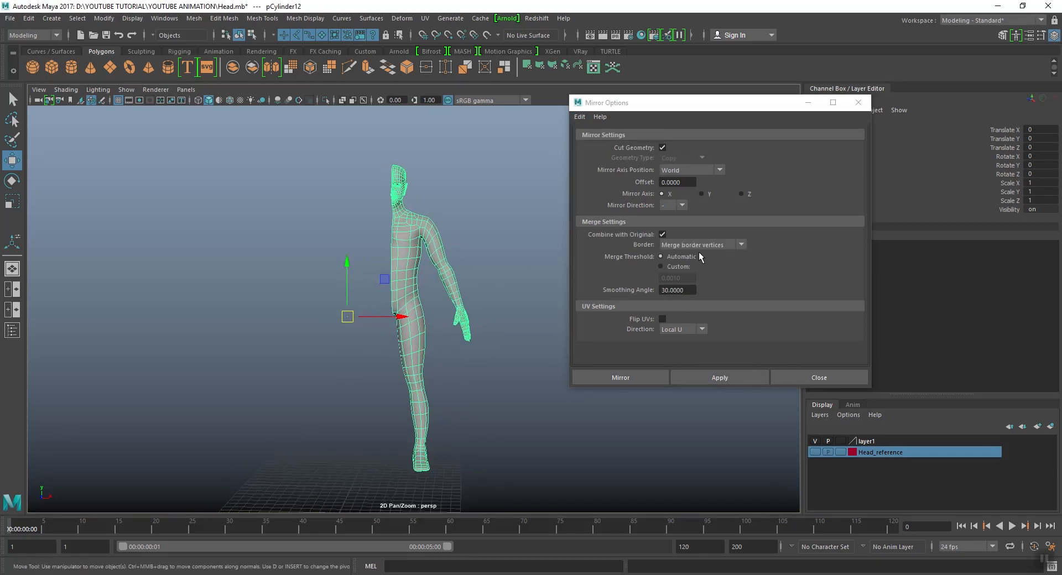
# Review the Border merge choices and set the Mirror Axis Position to Bounding box
pyautogui.scroll(2, 441, 291)
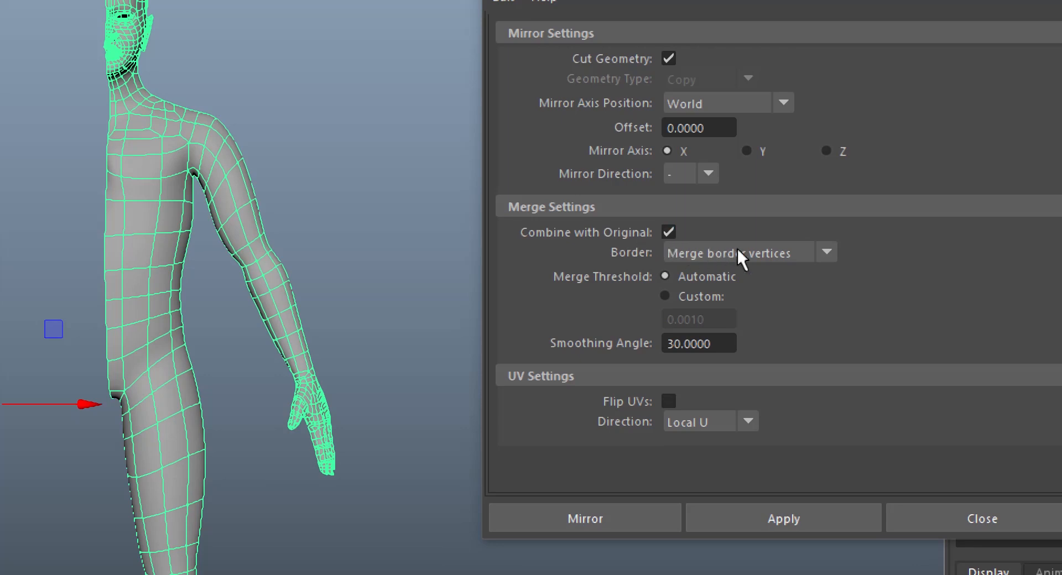
pyautogui.click(752, 252)
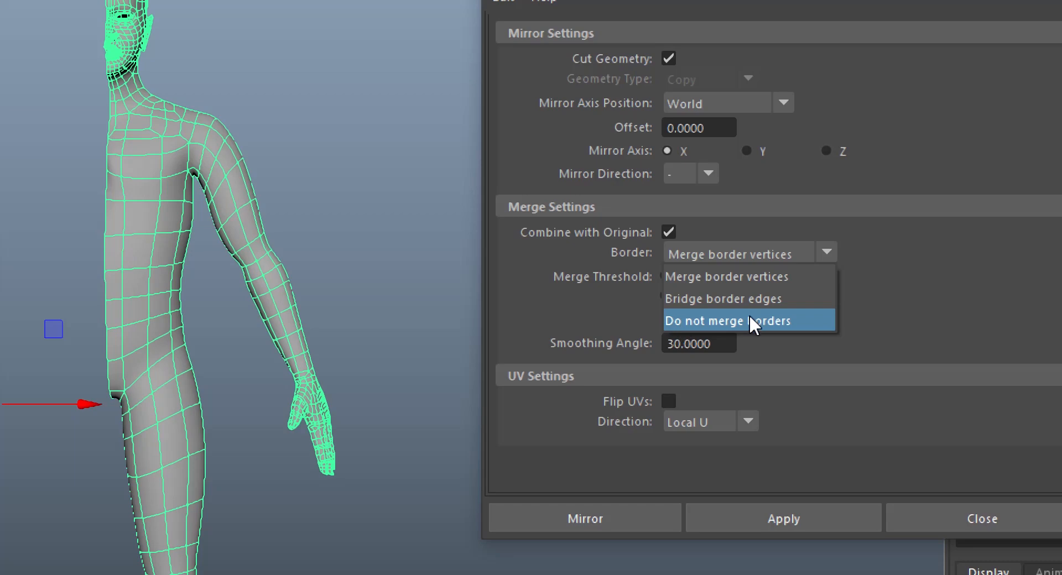
pyautogui.click(956, 289)
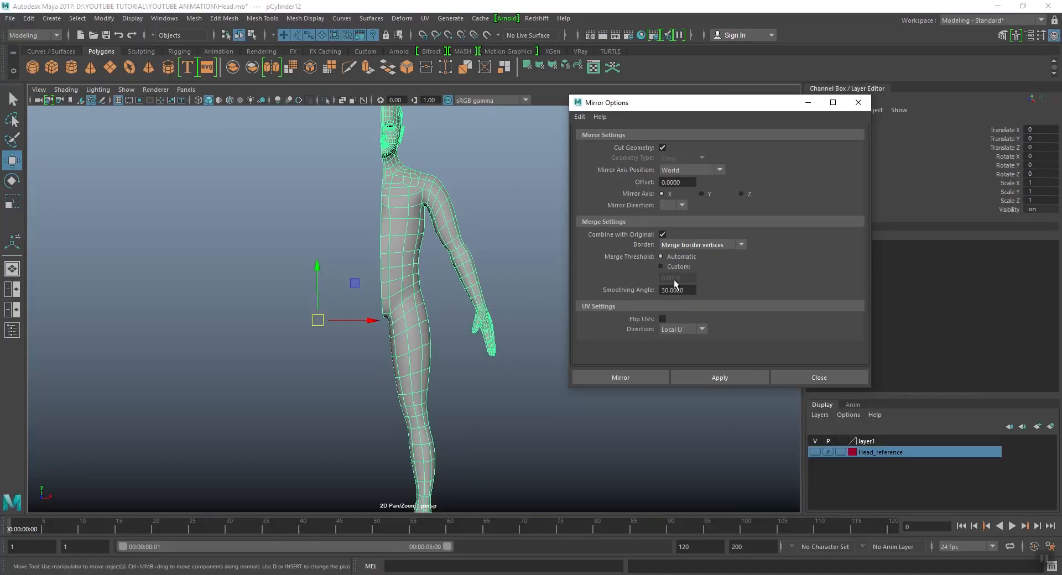
pyautogui.click(709, 172)
pyautogui.click(680, 184)
# Move the half body's pivot along the X axis to the outer side of its hip
pyautogui.scroll(-5, 486, 275)
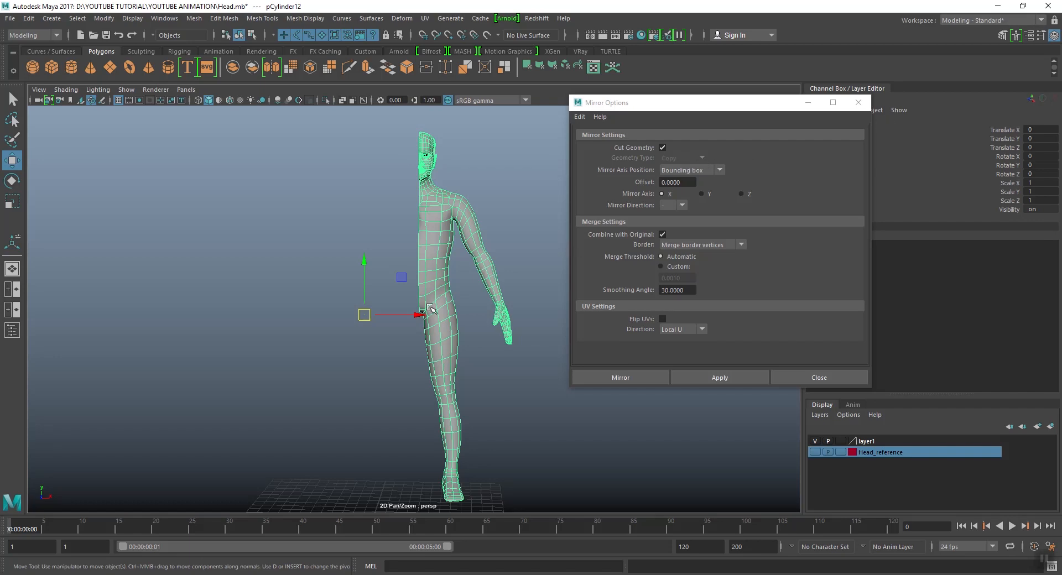
pyautogui.moveTo(430, 308)
pyautogui.keyDown('alt'); pyautogui.mouseDown()
pyautogui.moveTo(479, 282)
pyautogui.moveTo(436, 296)
pyautogui.mouseUp(); pyautogui.keyUp('alt')
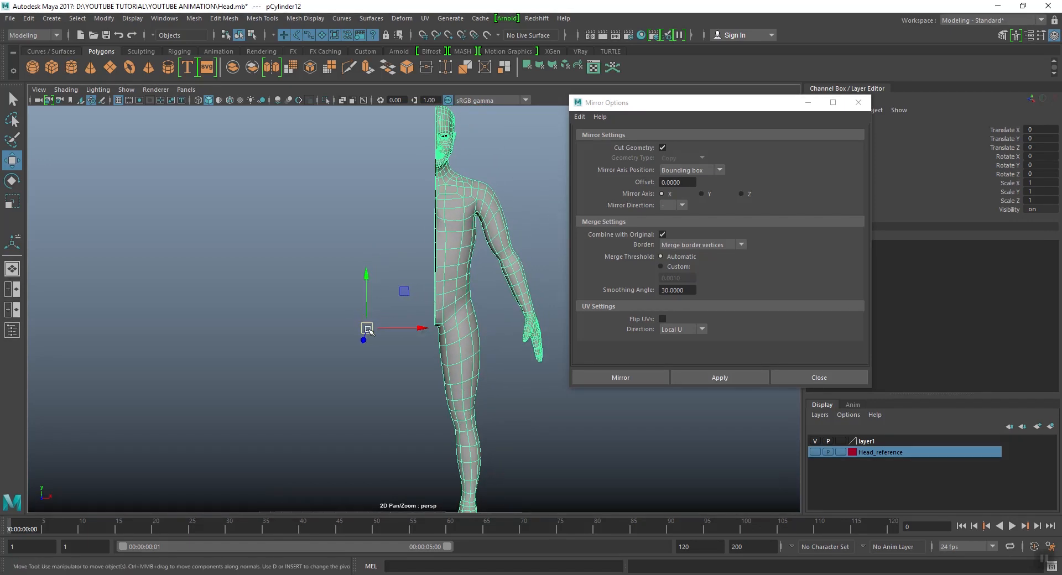
pyautogui.moveTo(368, 329); pyautogui.dragTo(525, 327)
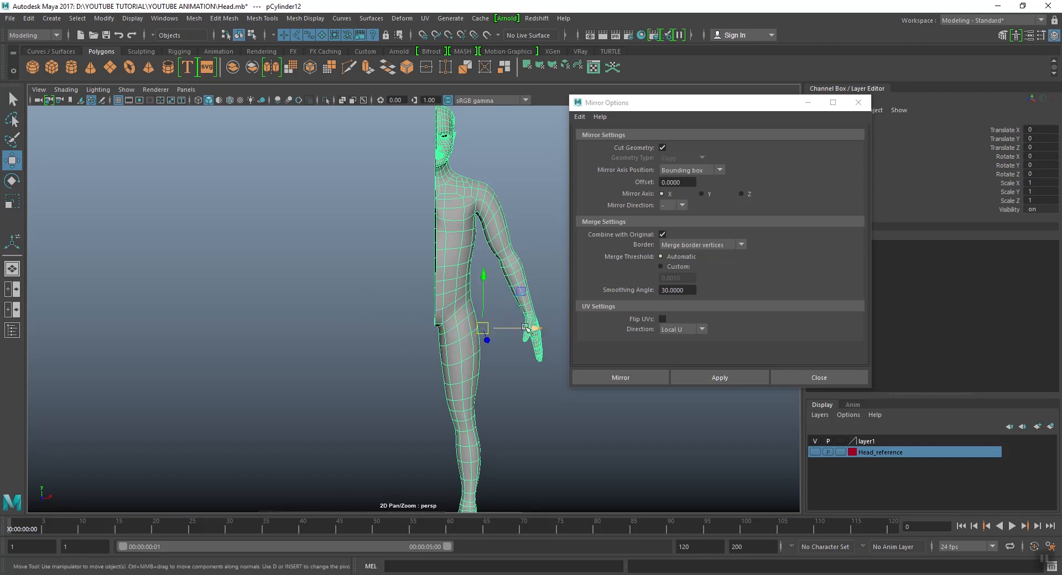
pyautogui.keyDown('alt'); pyautogui.moveTo(526, 327); pyautogui.dragTo(472, 293, button='middle'); pyautogui.keyUp('alt')
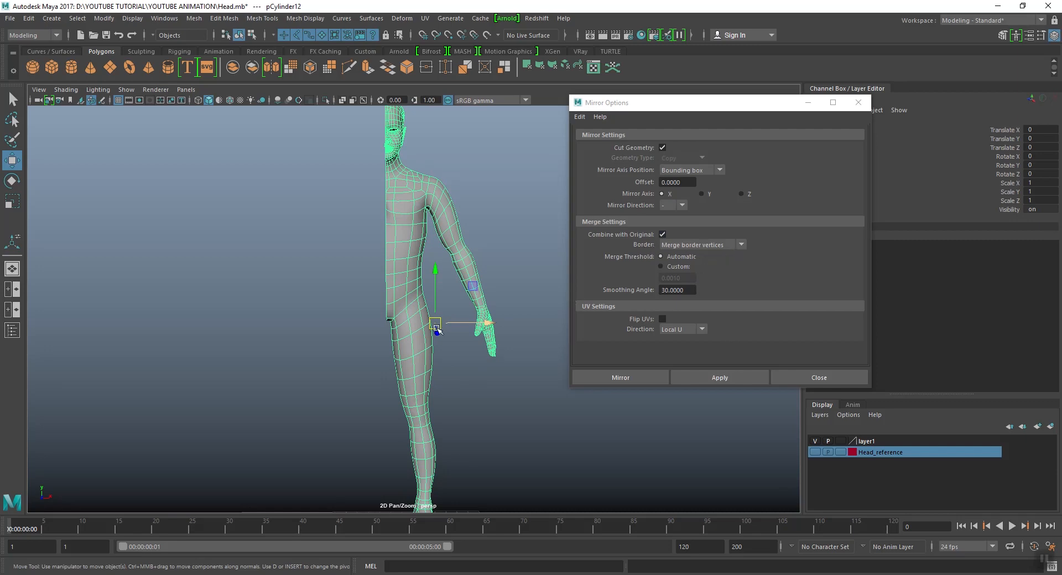
pyautogui.moveTo(438, 326)
pyautogui.keyDown('alt'); pyautogui.mouseDown()
pyautogui.moveTo(445, 312)
pyautogui.moveTo(443, 324)
pyautogui.mouseUp(); pyautogui.keyUp('alt')
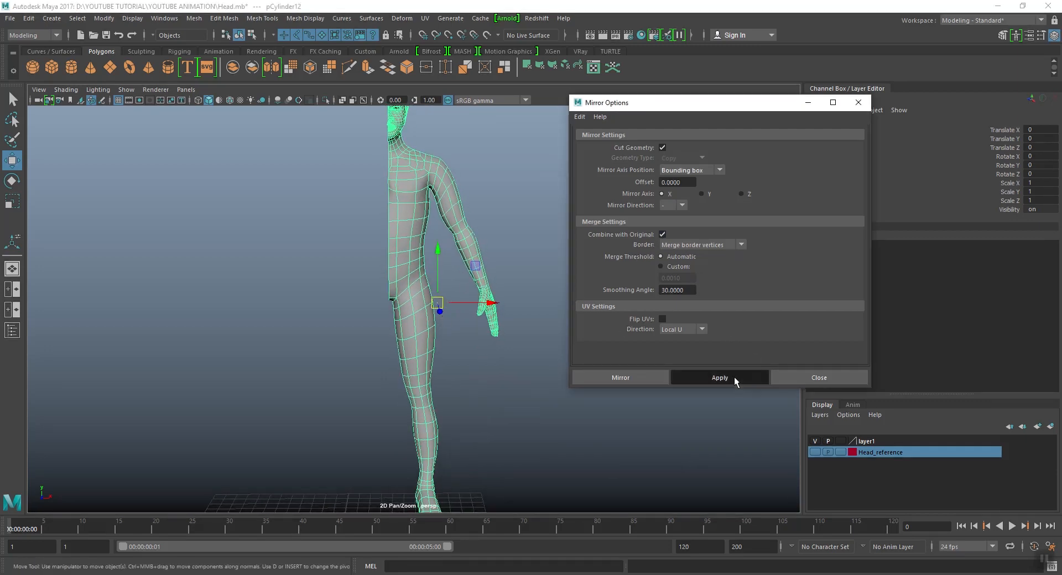
# Mirror the half body across the bounding-box X axis in the negative direction with Cut Geometry and Merge border vertices
pyautogui.click(733, 376)
pyautogui.scroll(8, 377, 289)
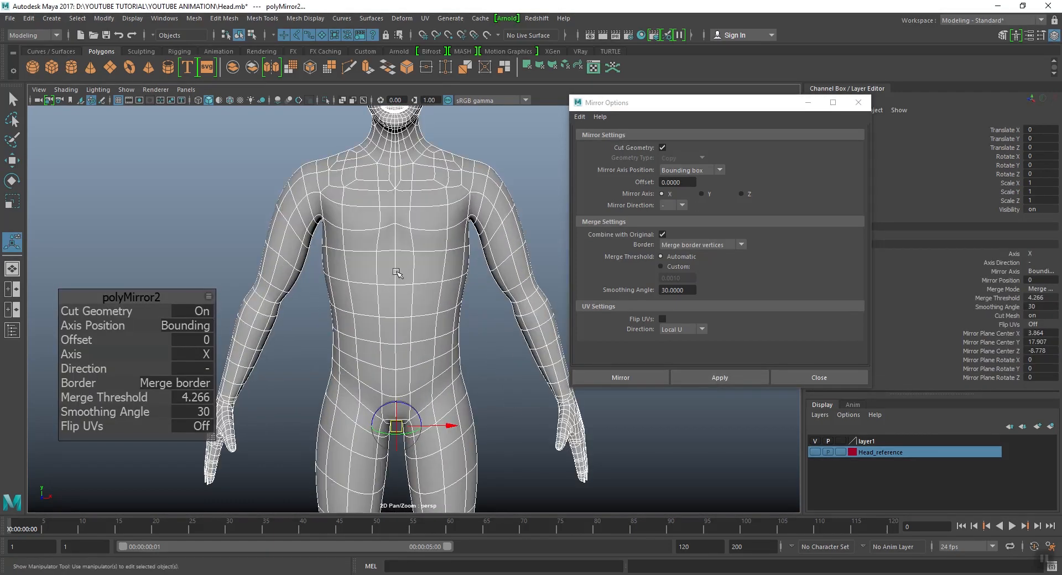
pyautogui.scroll(-5, 398, 293)
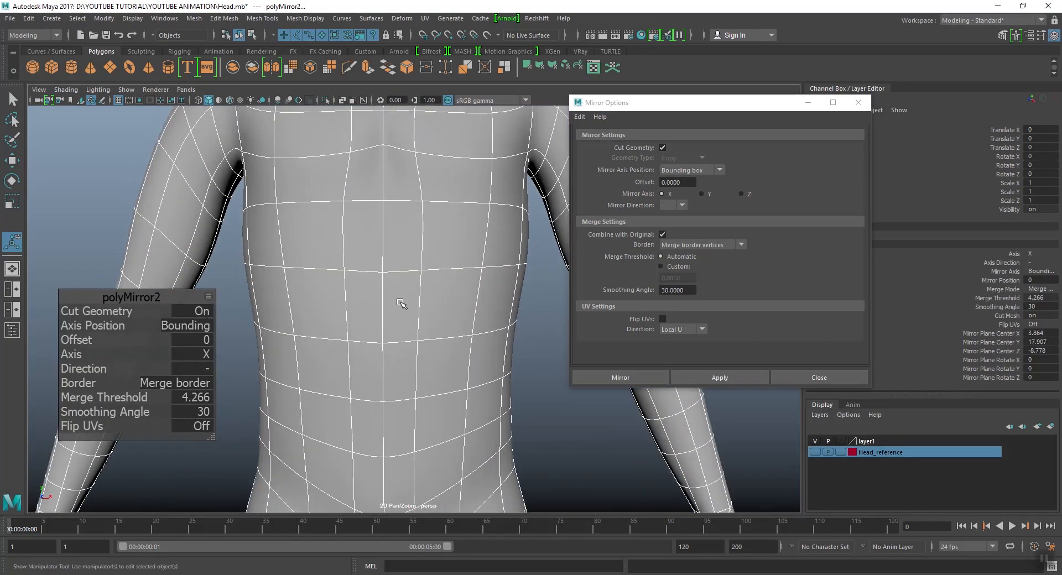
# Move two vertices on the torso's centre line one at a time to test the merged seam, undoing each move
pyautogui.rightClick(402, 260)
pyautogui.moveTo(402, 260); pyautogui.dragTo(349, 260, button='right')
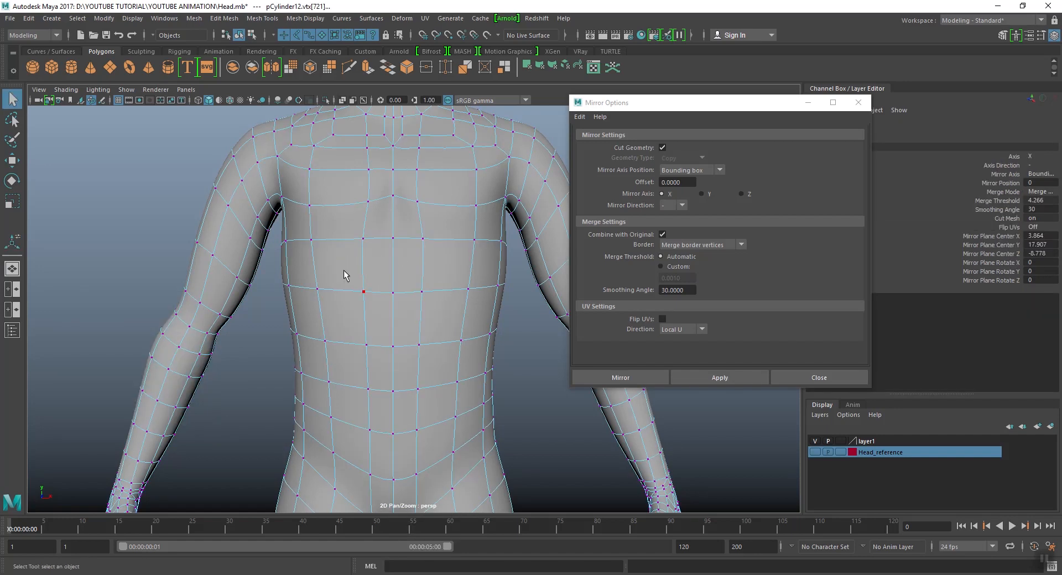
pyautogui.press('w')
pyautogui.scroll(3, 390, 299)
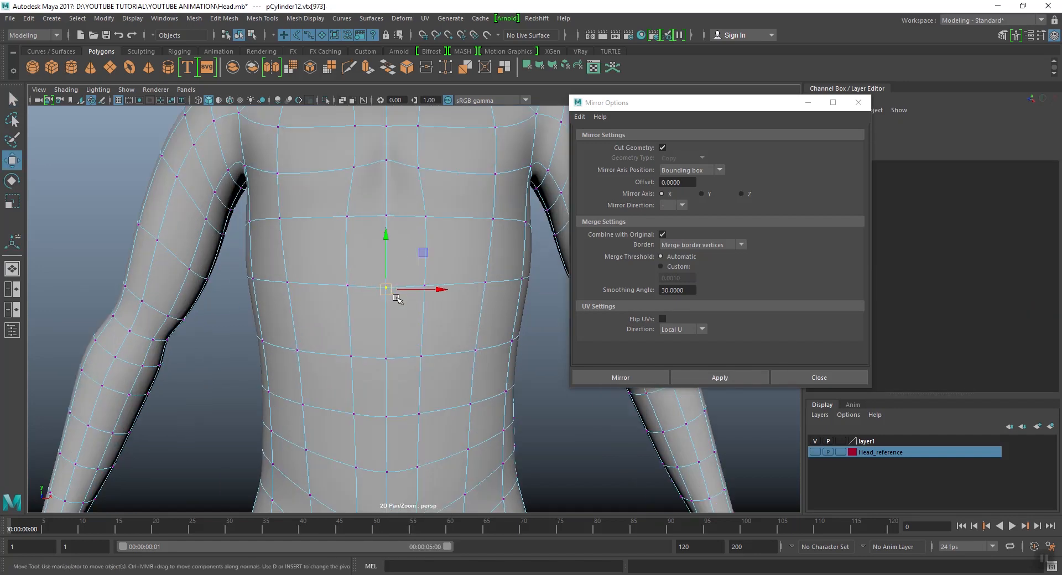
pyautogui.moveTo(380, 294); pyautogui.dragTo(418, 318)
pyautogui.hotkey('ctrl', 'z')
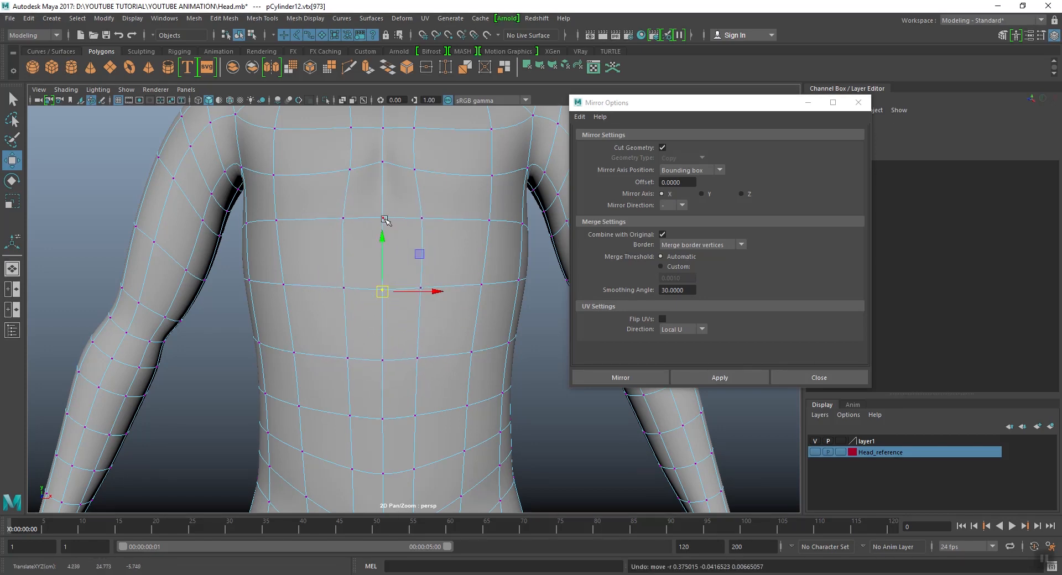
pyautogui.click(384, 219)
pyautogui.moveTo(382, 216); pyautogui.dragTo(382, 243)
pyautogui.hotkey('ctrl', 'z')
# Move a vertex on the face's centre line upward to test the merged seam and undo the move
pyautogui.keyDown('alt'); pyautogui.moveTo(408, 210); pyautogui.dragTo(403, 287, button='middle'); pyautogui.keyUp('alt')
pyautogui.scroll(8, 356, 320)
pyautogui.keyDown('alt'); pyautogui.moveTo(355, 320); pyautogui.dragTo(352, 294, button='middle'); pyautogui.keyUp('alt')
pyautogui.moveTo(349, 293); pyautogui.dragTo(356, 254)
pyautogui.hotkey('ctrl', 'z')
# Undo the vertex selections and the last mirror to return to the selected half body
pyautogui.scroll(-8, 408, 287)
pyautogui.scroll(-4, 407, 287)
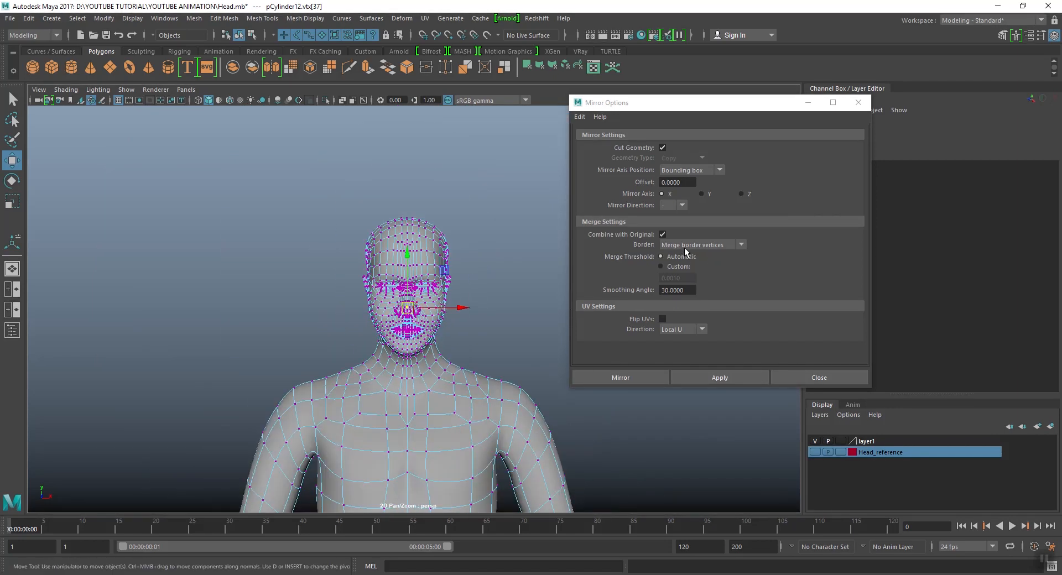
pyautogui.scroll(-6, 488, 316)
pyautogui.hotkey('ctrl', 'z')
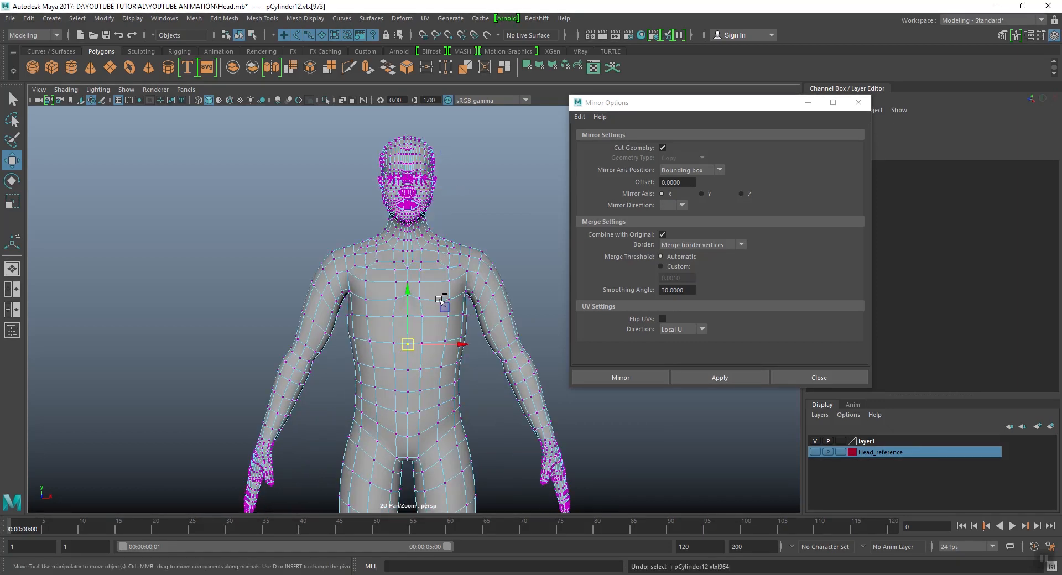
pyautogui.hotkey('ctrl', 'z')
pyautogui.hotkey('ctrl', 'z')
pyautogui.hotkey('ctrl', 'z')
pyautogui.keyDown('alt'); pyautogui.moveTo(452, 319); pyautogui.dragTo(436, 277, button='middle'); pyautogui.keyUp('alt')
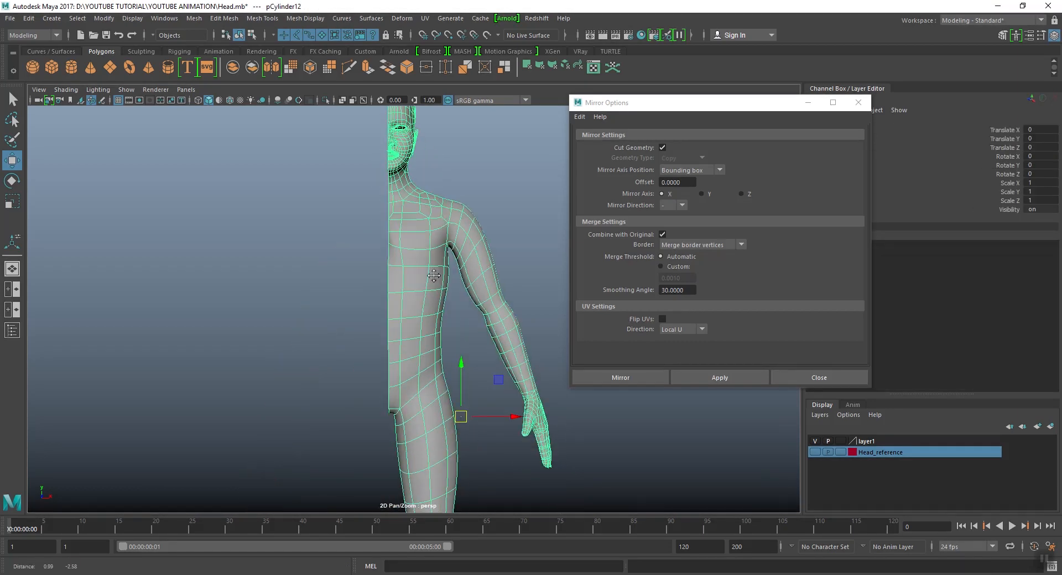
# Set the mirror's border merging to Bridge border edges
pyautogui.click(741, 245)
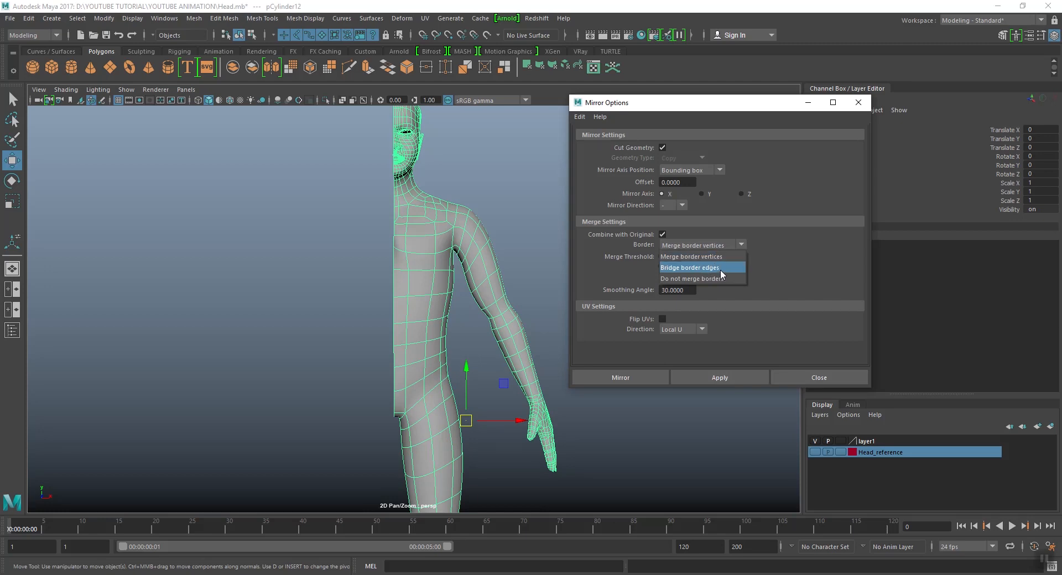
pyautogui.click(720, 270)
pyautogui.scroll(-3, 520, 276)
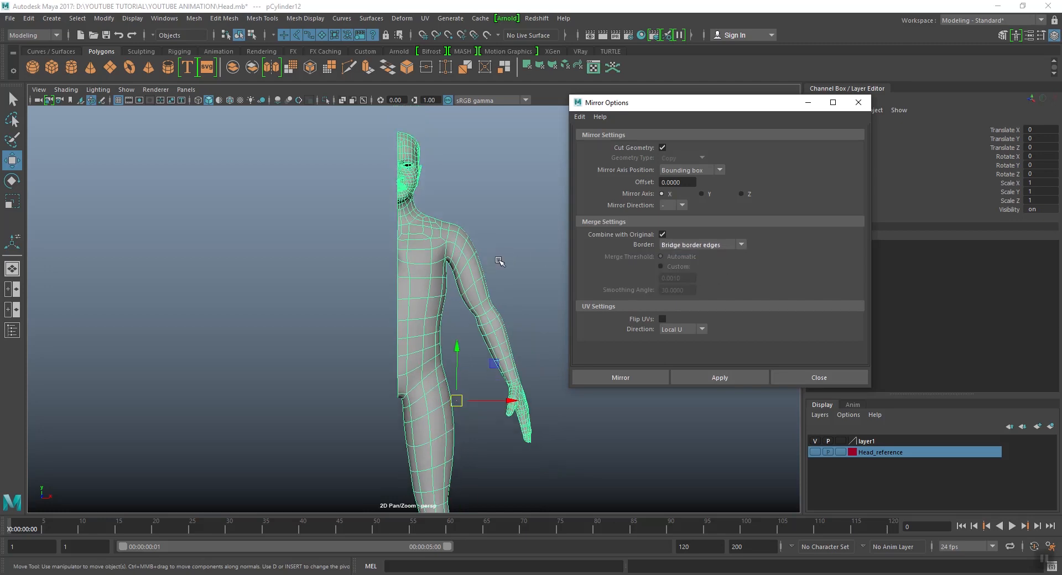
pyautogui.keyDown('alt'); pyautogui.moveTo(481, 298); pyautogui.dragTo(462, 253, button='middle'); pyautogui.keyUp('alt')
pyautogui.scroll(-3, 463, 253)
pyautogui.keyDown('alt'); pyautogui.moveTo(463, 252); pyautogui.dragTo(450, 277); pyautogui.keyUp('alt')
pyautogui.scroll(3, 450, 277)
pyautogui.keyDown('alt'); pyautogui.moveTo(450, 277); pyautogui.dragTo(463, 258, button='middle'); pyautogui.keyUp('alt')
pyautogui.scroll(-2, 459, 282)
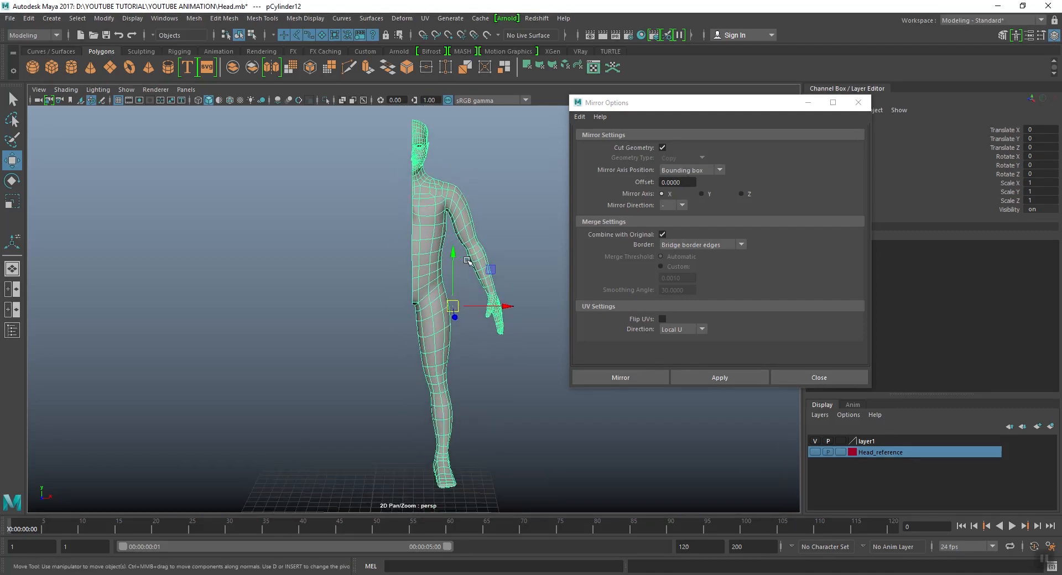
# Mirror the half body across the World X axis in the negative direction with Cut Geometry and Bridge border edges
pyautogui.click(701, 171)
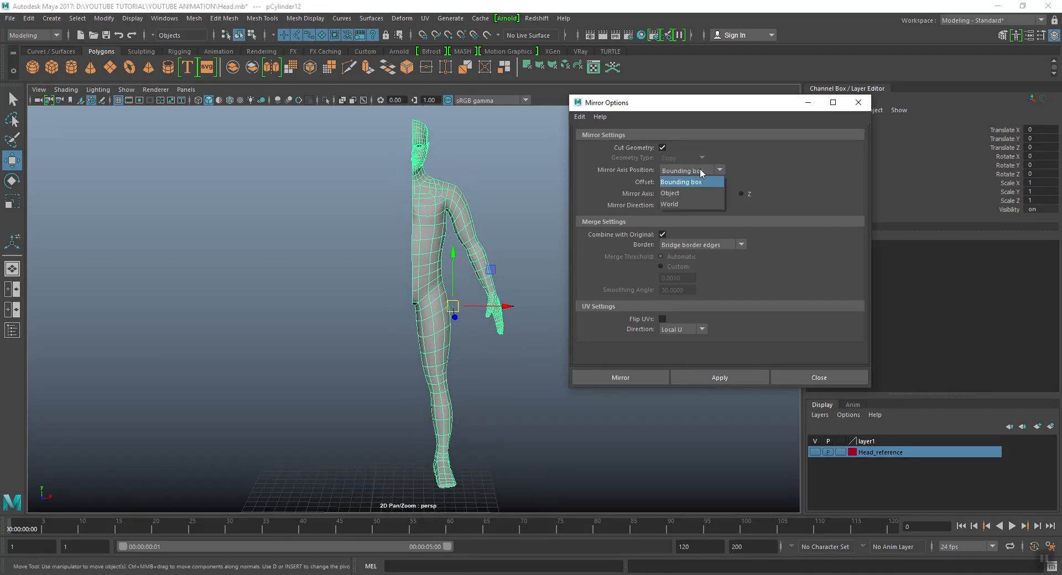
pyautogui.click(669, 204)
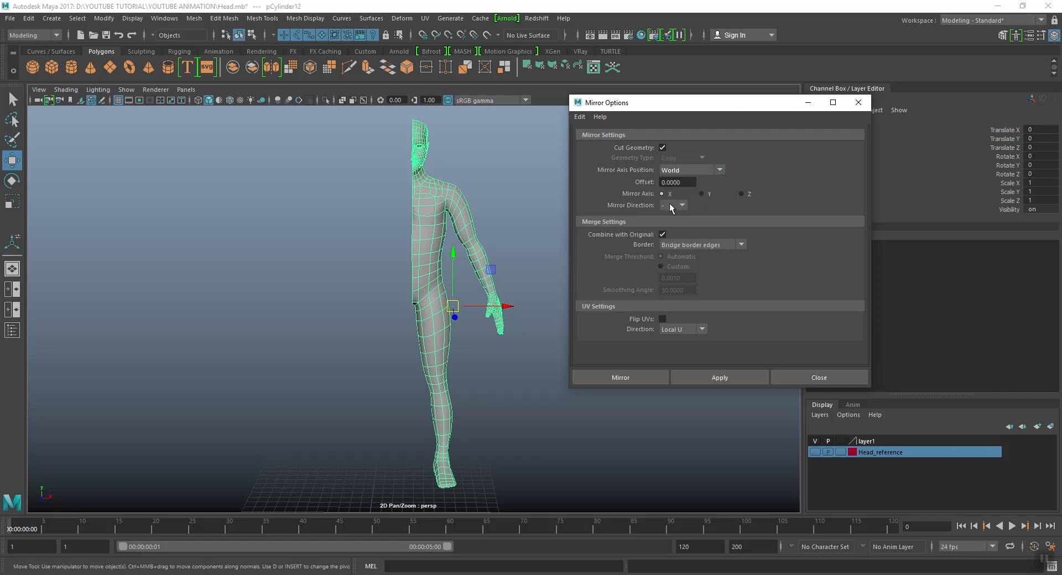
pyautogui.moveTo(497, 283); pyautogui.dragTo(511, 263, button='middle')
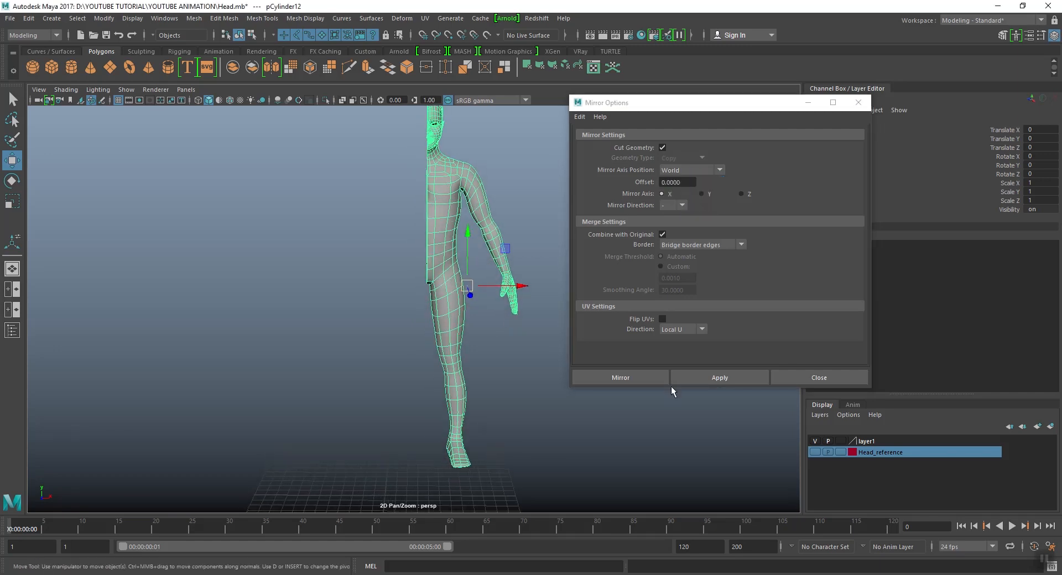
pyautogui.click(725, 378)
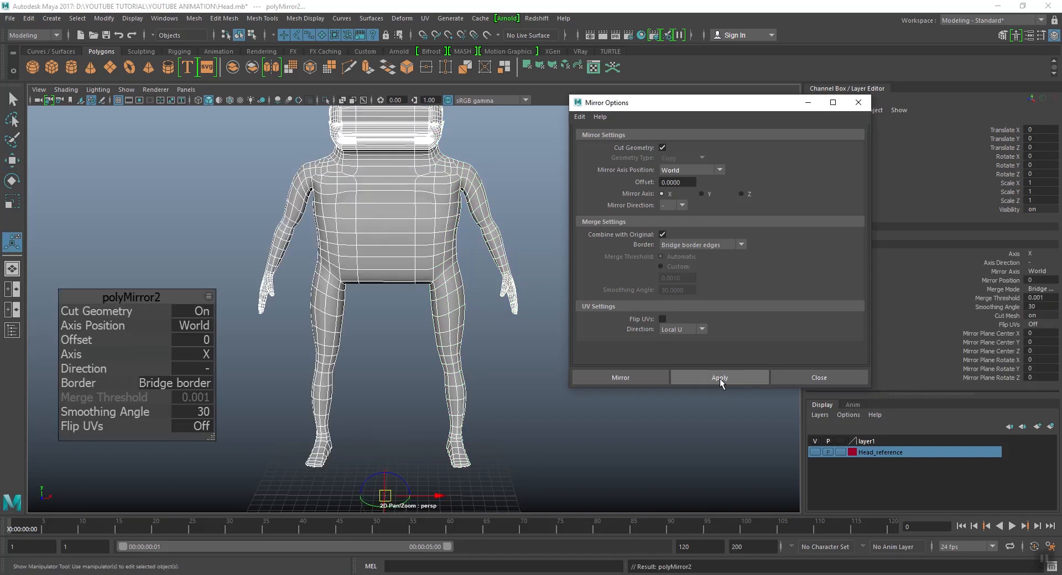
# Set the mirror's offset to 3.4 and examine the bridged faces between the two body halves
pyautogui.keyDown('alt'); pyautogui.moveTo(394, 282); pyautogui.dragTo(414, 284, button='middle'); pyautogui.keyUp('alt')
pyautogui.scroll(-3, 414, 284)
pyautogui.scroll(3, 413, 287)
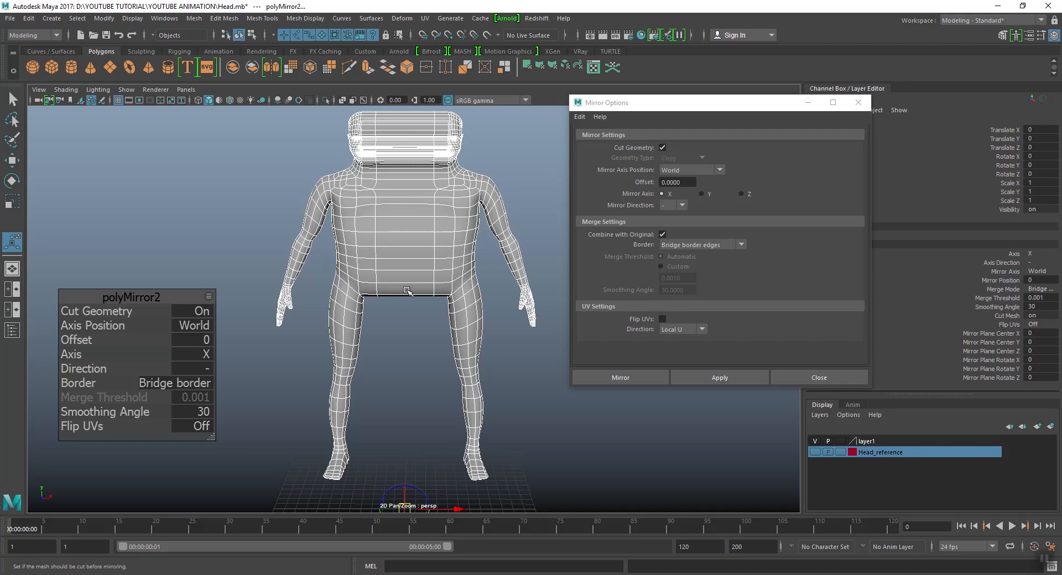
pyautogui.keyDown('alt'); pyautogui.moveTo(404, 289); pyautogui.dragTo(387, 285); pyautogui.keyUp('alt')
pyautogui.moveTo(75, 342); pyautogui.dragTo(94, 367)
pyautogui.scroll(4, 494, 222)
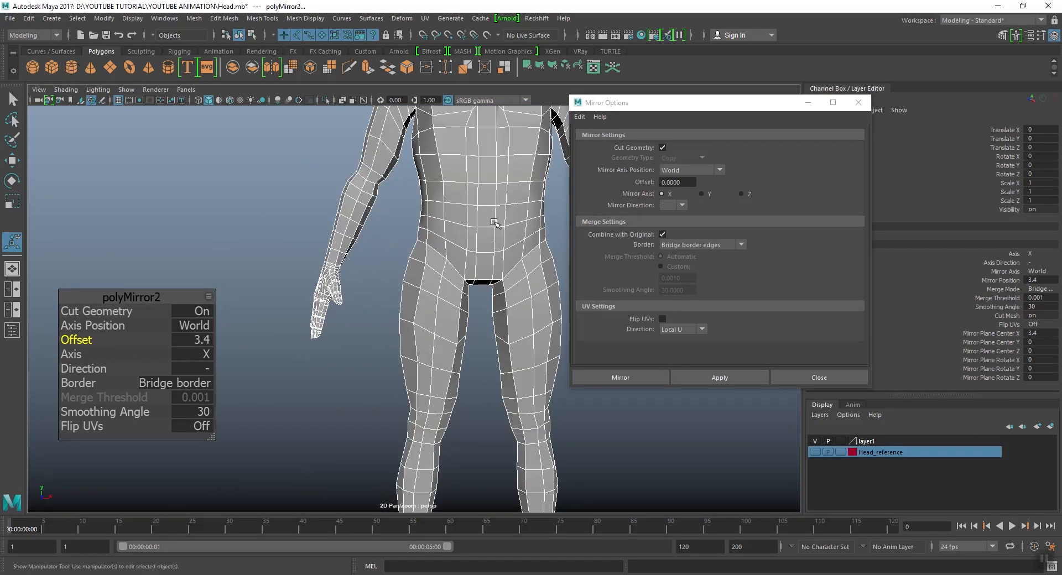
pyautogui.scroll(-5, 494, 221)
pyautogui.scroll(6, 363, 275)
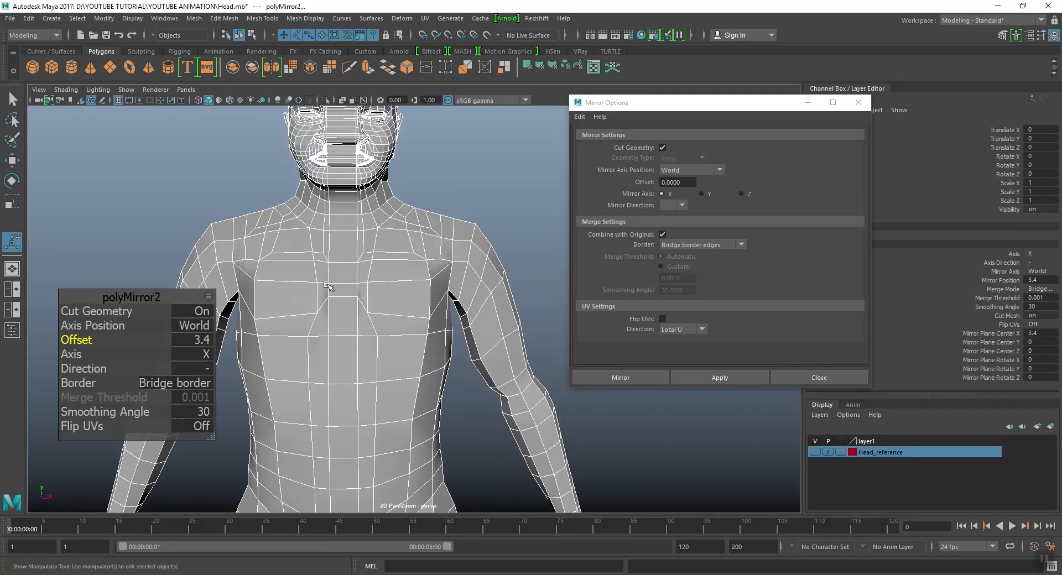
pyautogui.scroll(-5, 328, 285)
pyautogui.scroll(7, 382, 276)
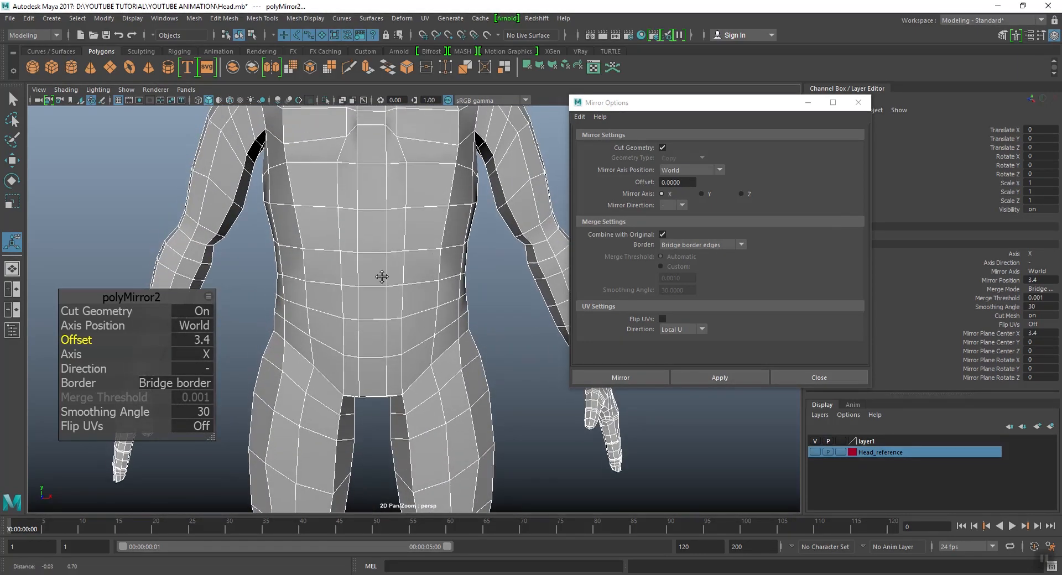
pyautogui.scroll(-6, 382, 277)
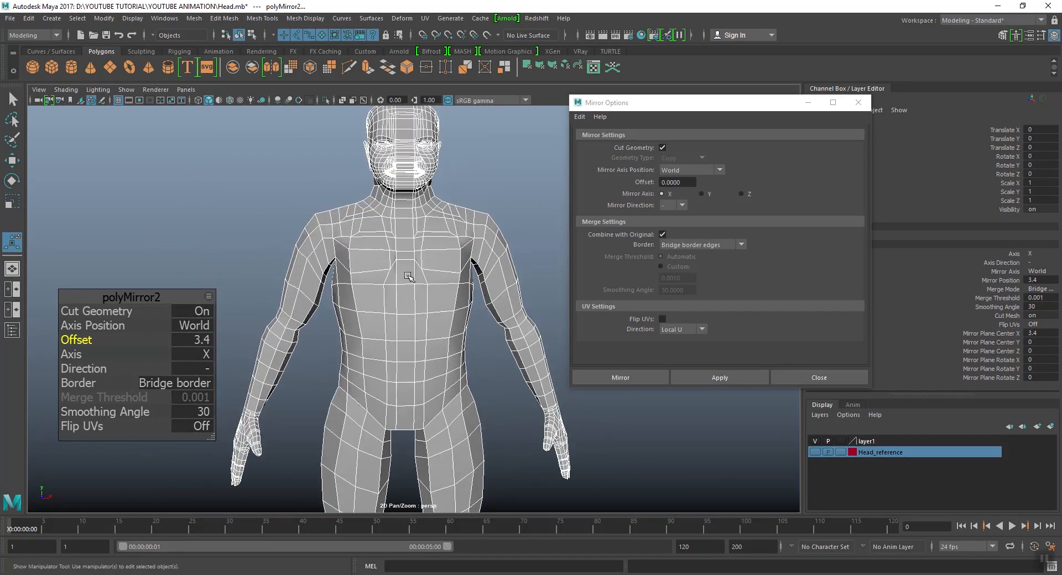
pyautogui.scroll(-4, 412, 260)
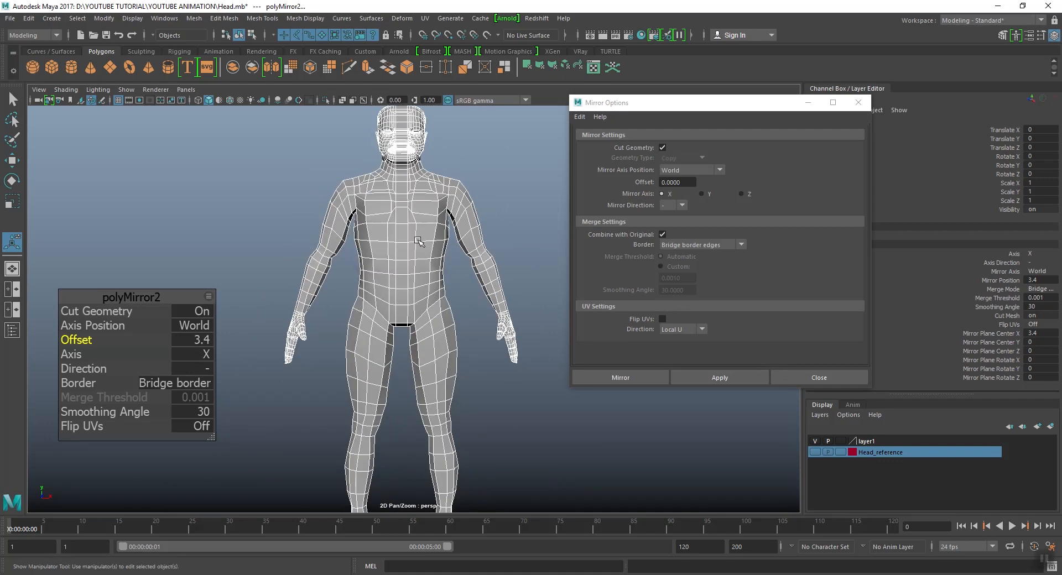
# Undo the offset change and the bridged mirror, and reactivate the Move tool on the half body
pyautogui.hotkey('ctrl', 'z')
pyautogui.hotkey('ctrl', 'z')
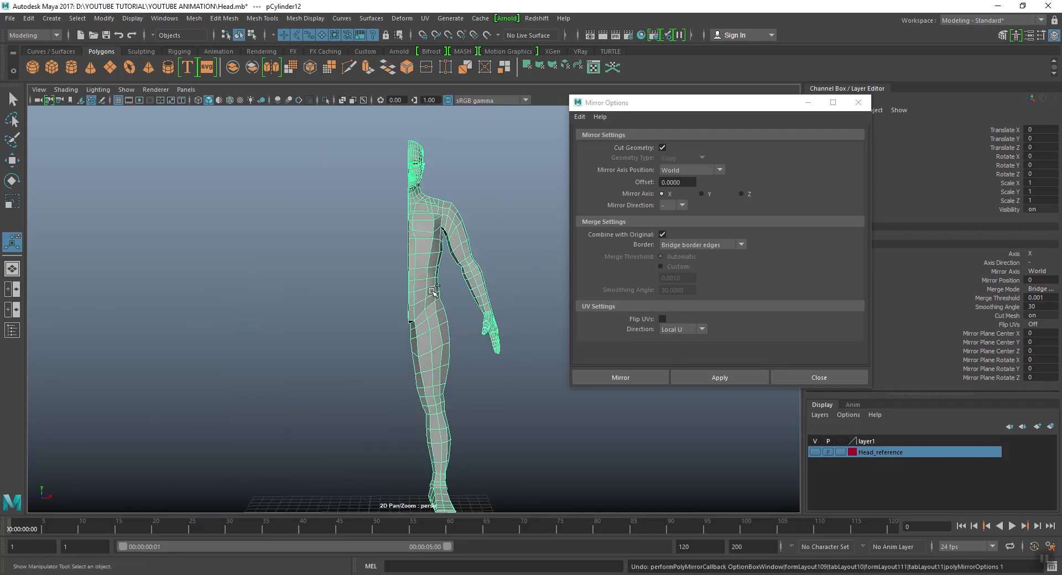
pyautogui.scroll(3, 434, 293)
pyautogui.press('w')
pyautogui.scroll(-3, 434, 293)
pyautogui.keyDown('alt'); pyautogui.moveTo(433, 291); pyautogui.dragTo(434, 264); pyautogui.keyUp('alt')
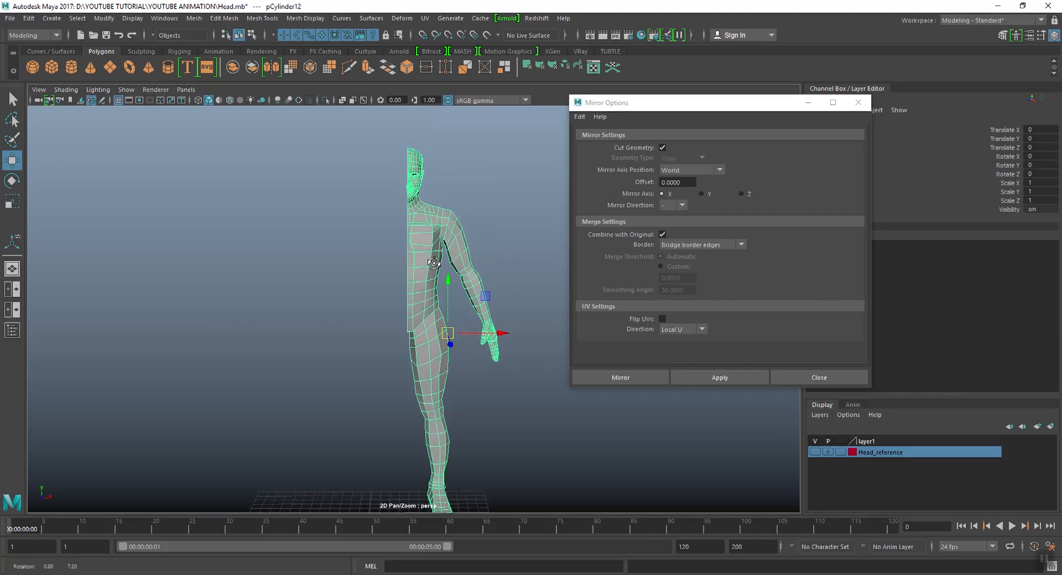
# Mirror the half body across the Bounding box X axis in the negative direction with Do not merge borders
pyautogui.click(691, 170)
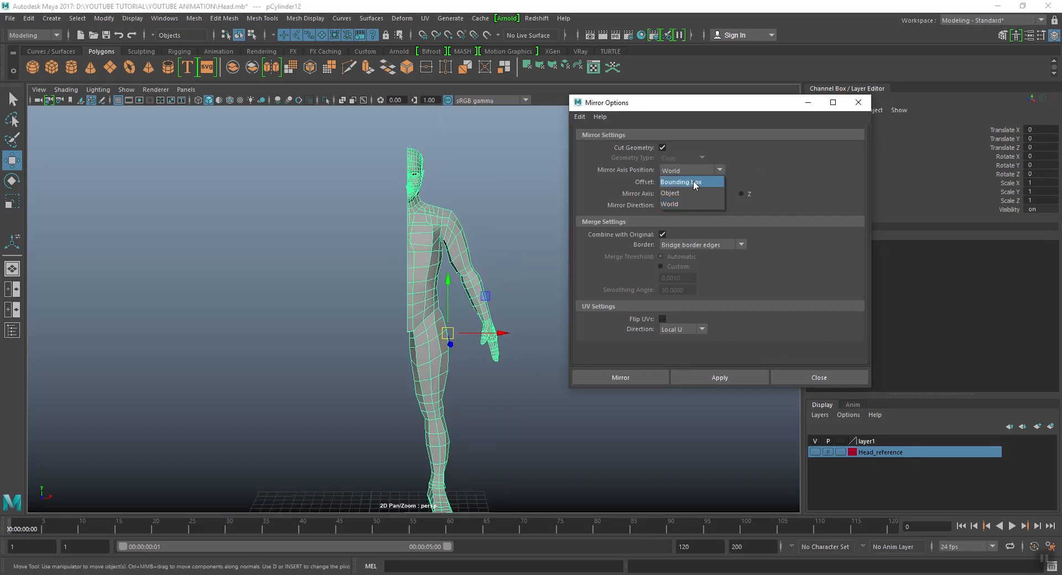
pyautogui.click(681, 183)
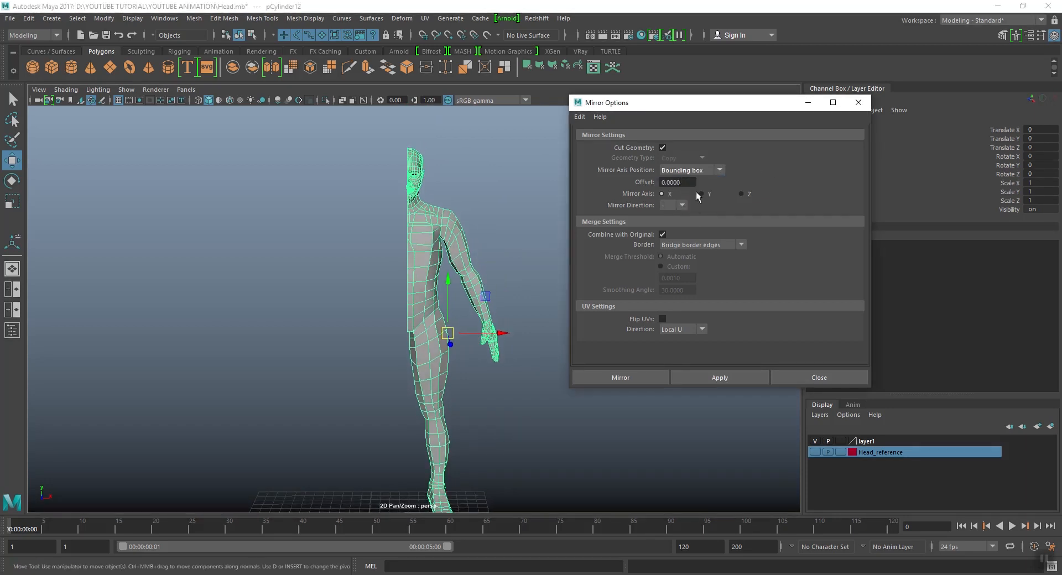
pyautogui.click(694, 244)
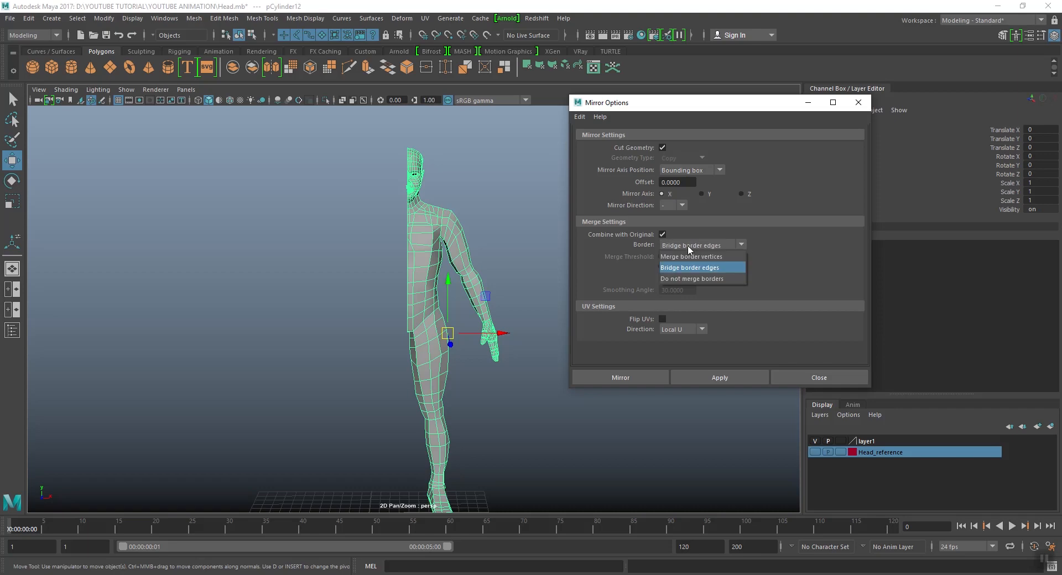
pyautogui.click(713, 278)
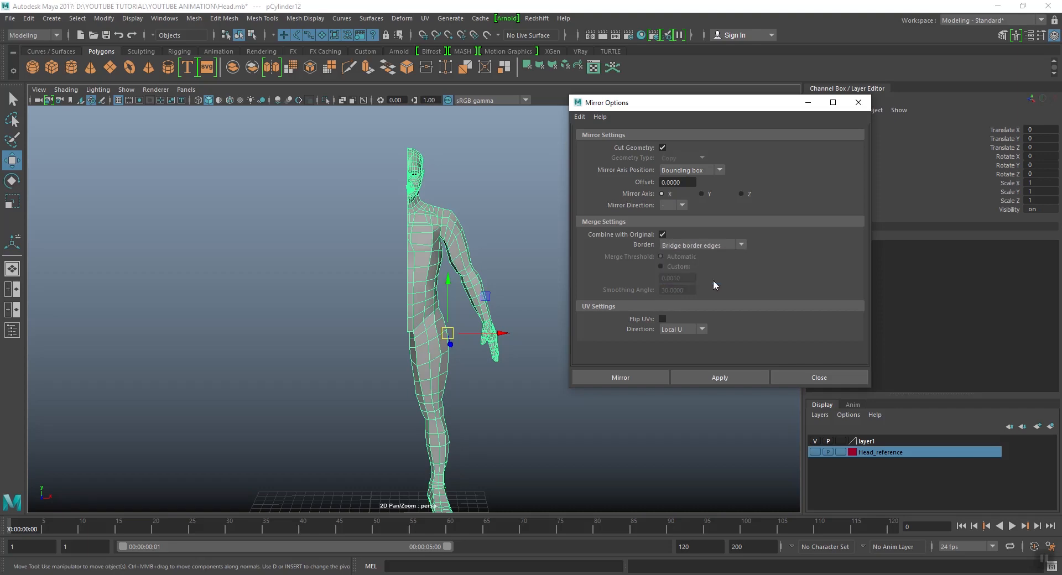
pyautogui.click(718, 376)
pyautogui.scroll(6, 394, 265)
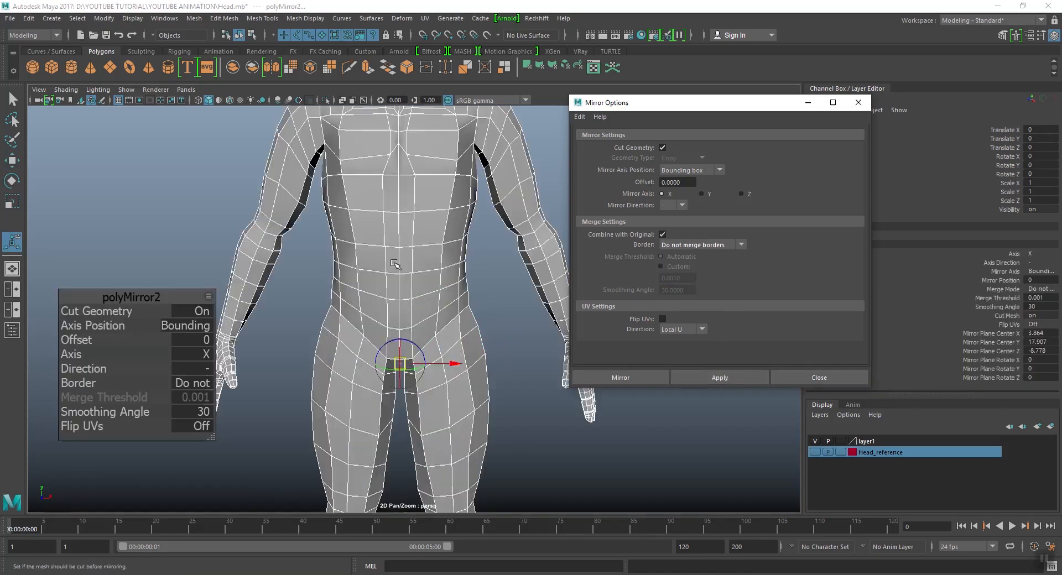
# Move a vertex on the torso's centre line downward in vertex mode to test the unmerged seam
pyautogui.moveTo(391, 187); pyautogui.dragTo(334, 184, button='right')
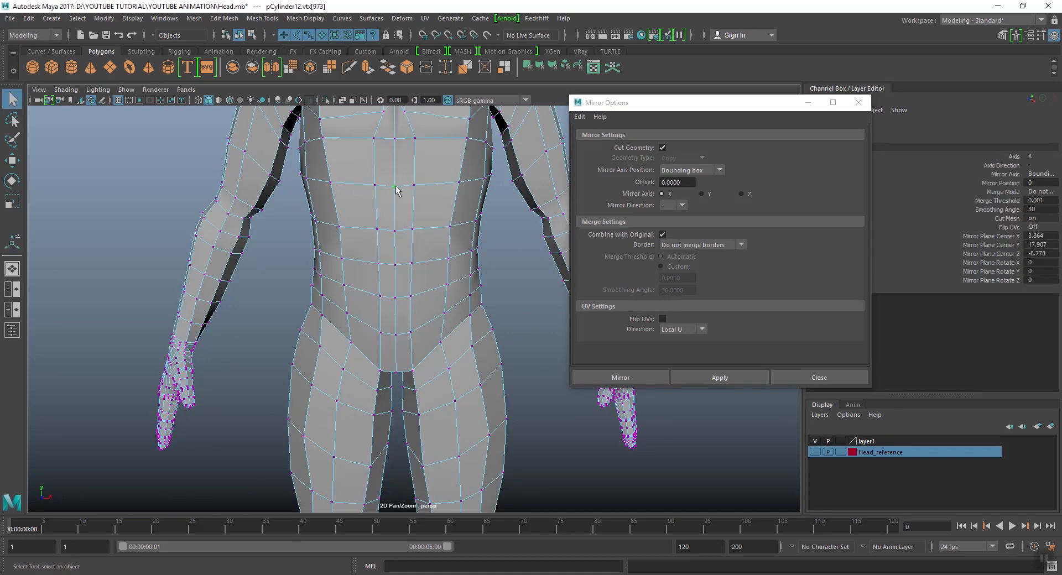
pyautogui.click(395, 189)
pyautogui.press('w')
pyautogui.scroll(3, 397, 189)
pyautogui.scroll(-3, 386, 174)
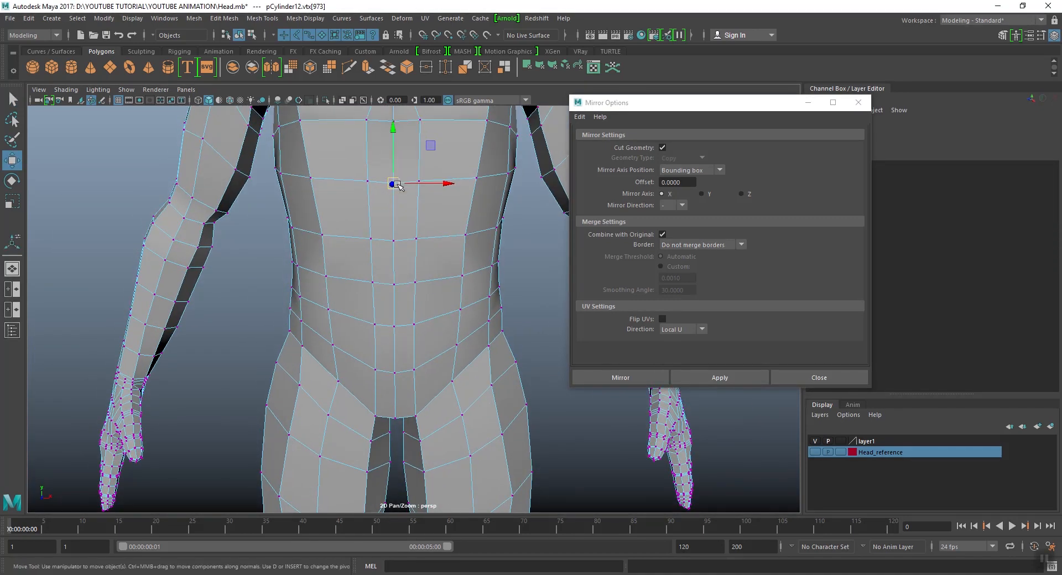
pyautogui.moveTo(393, 182); pyautogui.dragTo(411, 295)
pyautogui.click(394, 184)
# Undo the seam vertex move and the unmerged mirror, returning to the half body in object mode
pyautogui.hotkey('ctrl', 'z')
pyautogui.hotkey('ctrl', 'z')
pyautogui.hotkey('ctrl', 'z')
pyautogui.hotkey('ctrl', 'z')
pyautogui.press('F8')
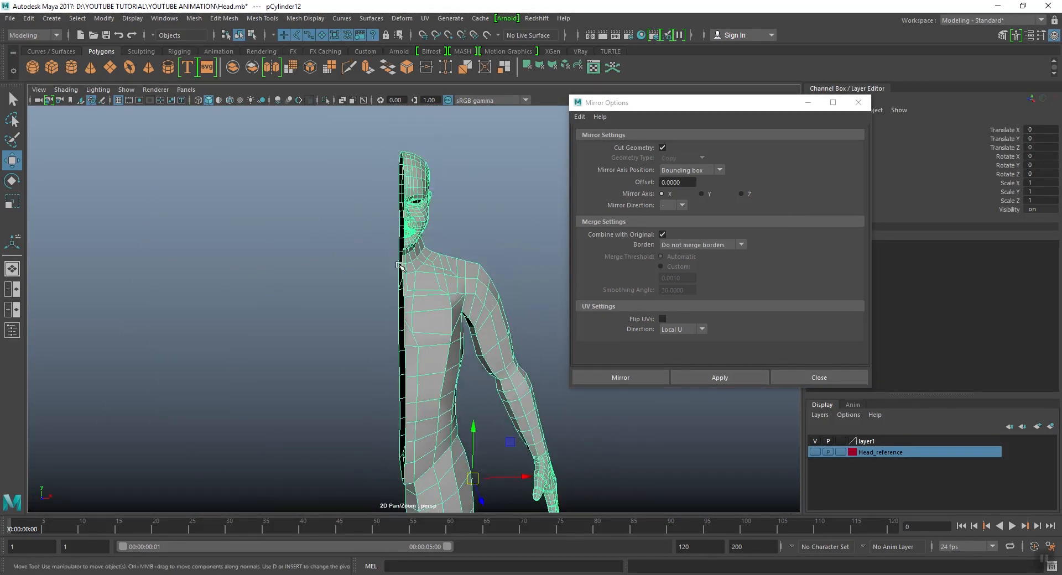
# Examine the open border along the half body's centre line from several angles
pyautogui.keyDown('alt'); pyautogui.moveTo(411, 293); pyautogui.dragTo(398, 244, button='middle'); pyautogui.keyUp('alt')
pyautogui.keyDown('alt'); pyautogui.moveTo(408, 261); pyautogui.dragTo(428, 276); pyautogui.keyUp('alt')
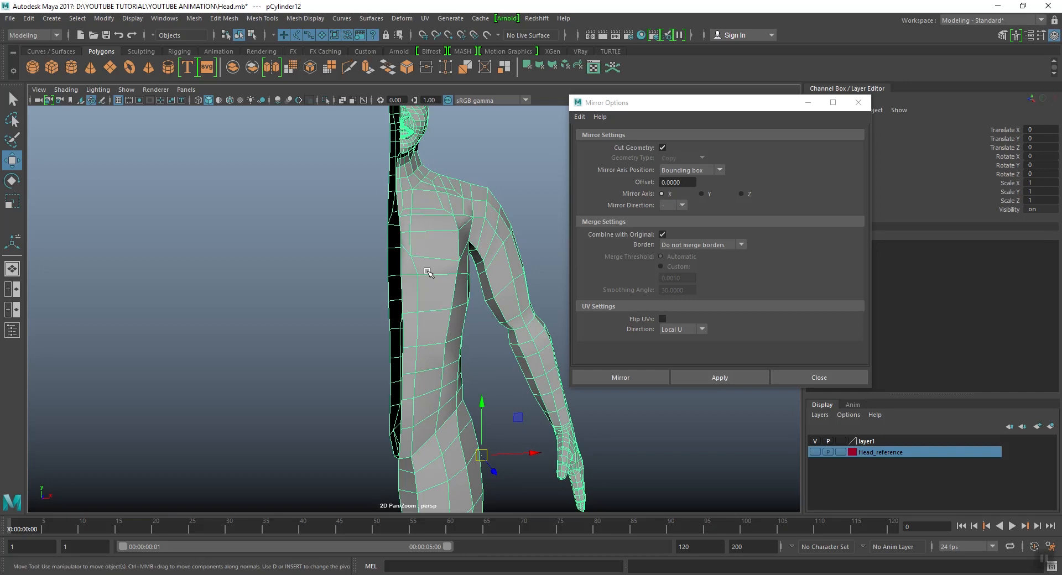
pyautogui.keyDown('alt'); pyautogui.moveTo(427, 270); pyautogui.dragTo(413, 233); pyautogui.keyUp('alt')
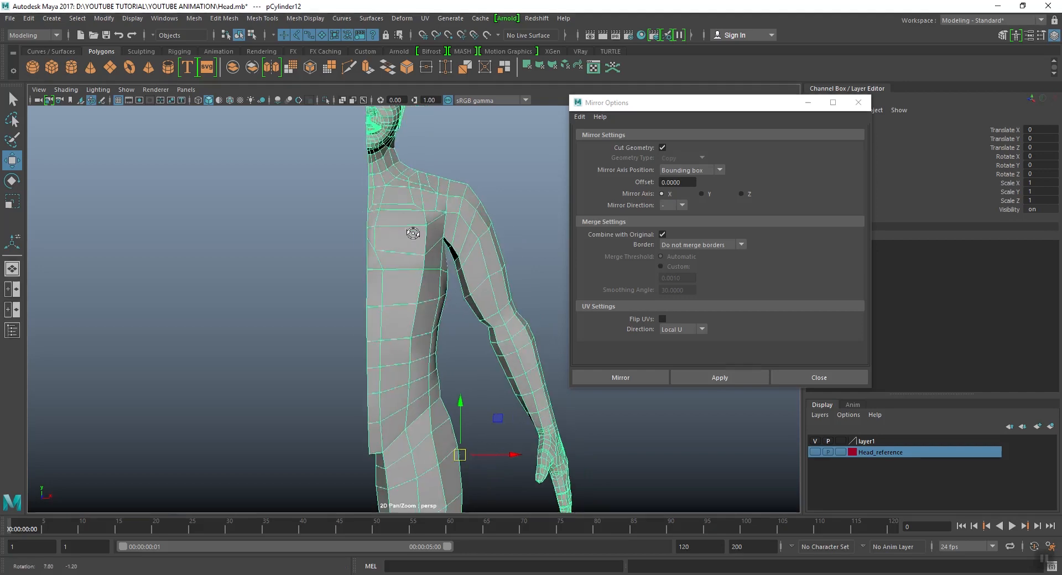
pyautogui.keyDown('alt'); pyautogui.moveTo(410, 230); pyautogui.dragTo(422, 327, button='middle'); pyautogui.keyUp('alt')
pyautogui.scroll(7, 422, 327)
pyautogui.keyDown('alt'); pyautogui.moveTo(406, 301); pyautogui.dragTo(420, 275); pyautogui.keyUp('alt')
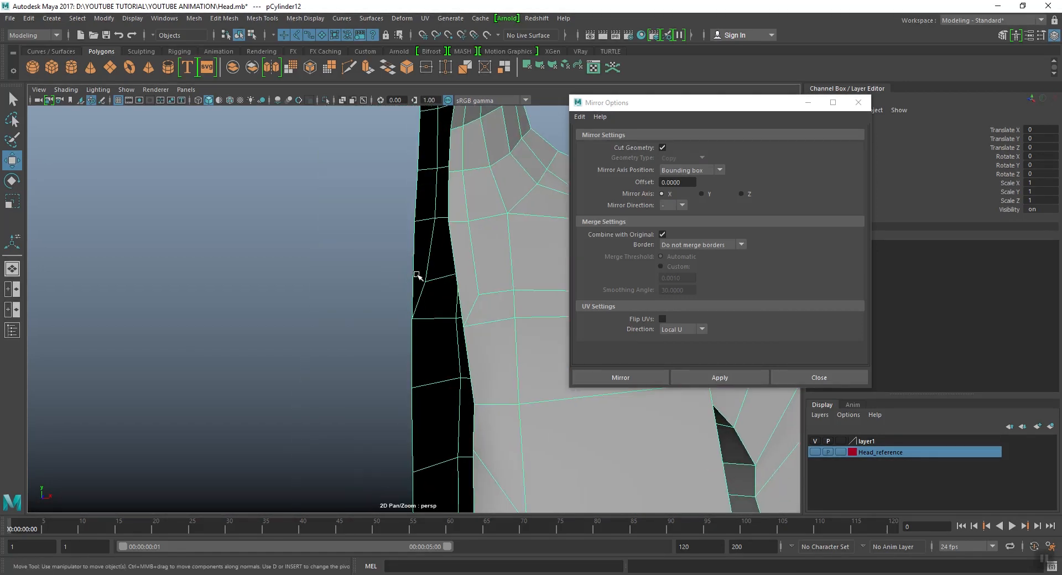
pyautogui.scroll(-4, 419, 275)
pyautogui.keyDown('alt'); pyautogui.moveTo(420, 275); pyautogui.dragTo(327, 279, button='middle'); pyautogui.keyUp('alt')
pyautogui.keyDown('alt'); pyautogui.moveTo(326, 279); pyautogui.dragTo(376, 251); pyautogui.keyUp('alt')
# Select four chest vertices at and beside the half body's centre border and move them inward along the X axis
pyautogui.moveTo(376, 250); pyautogui.dragTo(311, 249, button='right')
pyautogui.scroll(-4, 348, 360)
pyautogui.keyDown('alt'); pyautogui.moveTo(348, 360); pyautogui.dragTo(325, 322, button='middle'); pyautogui.keyUp('alt')
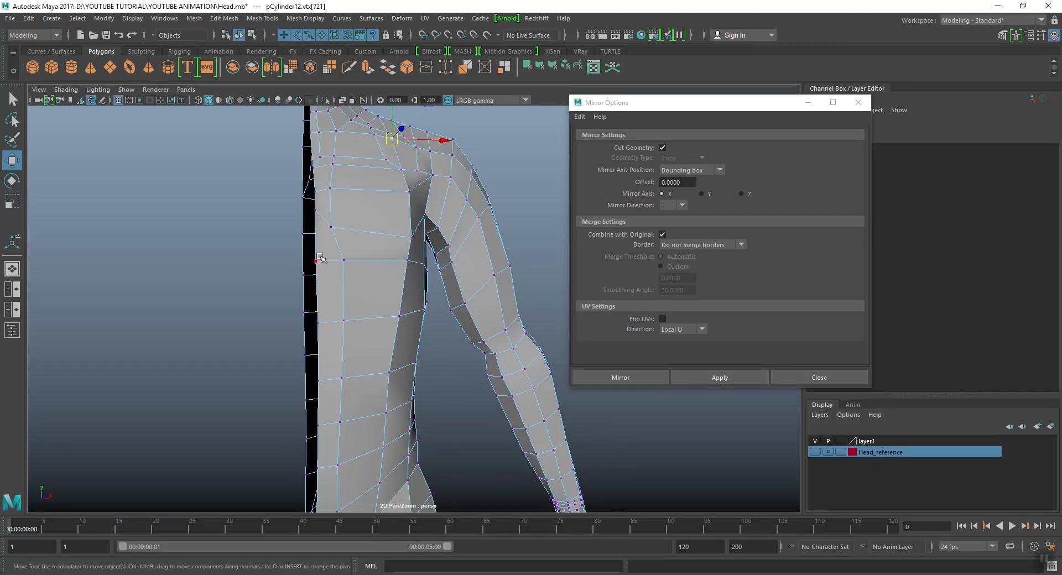
pyautogui.click(318, 259)
pyautogui.keyDown('alt'); pyautogui.moveTo(329, 294); pyautogui.dragTo(300, 299); pyautogui.keyUp('alt')
pyautogui.keyDown('shift'); pyautogui.click(281, 299); pyautogui.keyUp('shift')
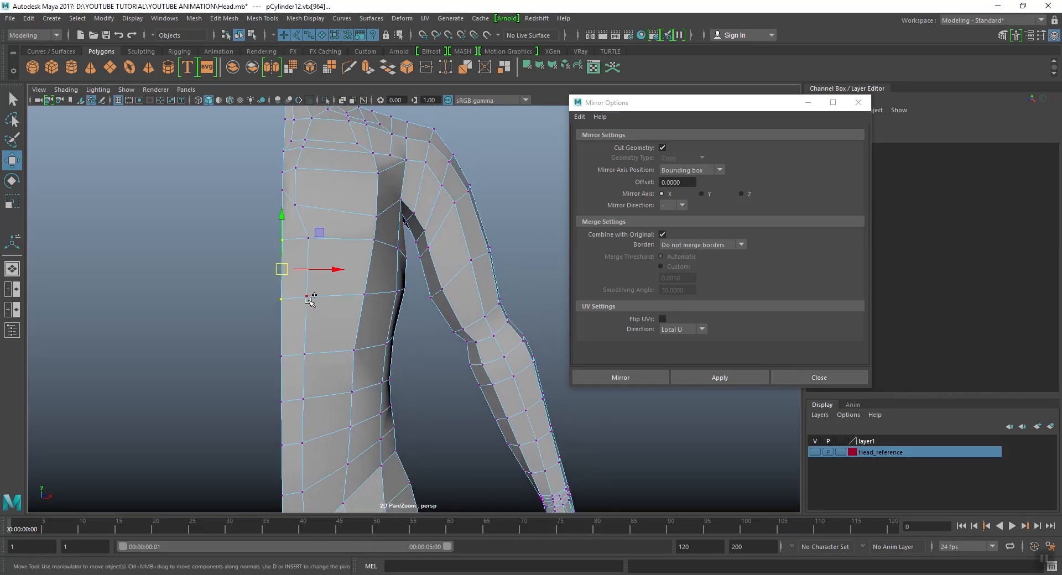
pyautogui.keyDown('shift'); pyautogui.click(307, 298); pyautogui.keyUp('shift')
pyautogui.keyDown('shift'); pyautogui.click(309, 239); pyautogui.keyUp('shift')
pyautogui.keyDown('alt'); pyautogui.moveTo(316, 268); pyautogui.dragTo(334, 258, button='middle'); pyautogui.keyUp('alt')
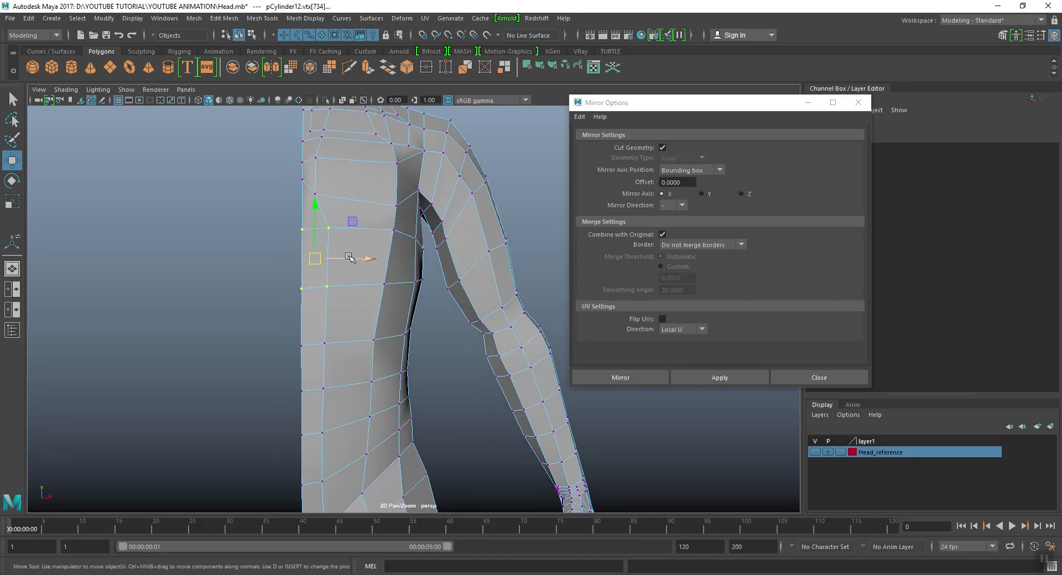
pyautogui.moveTo(350, 257); pyautogui.dragTo(371, 265)
# Move the vertex above the displaced group and two of its lower vertices further along X, and return to object mode
pyautogui.click(316, 194)
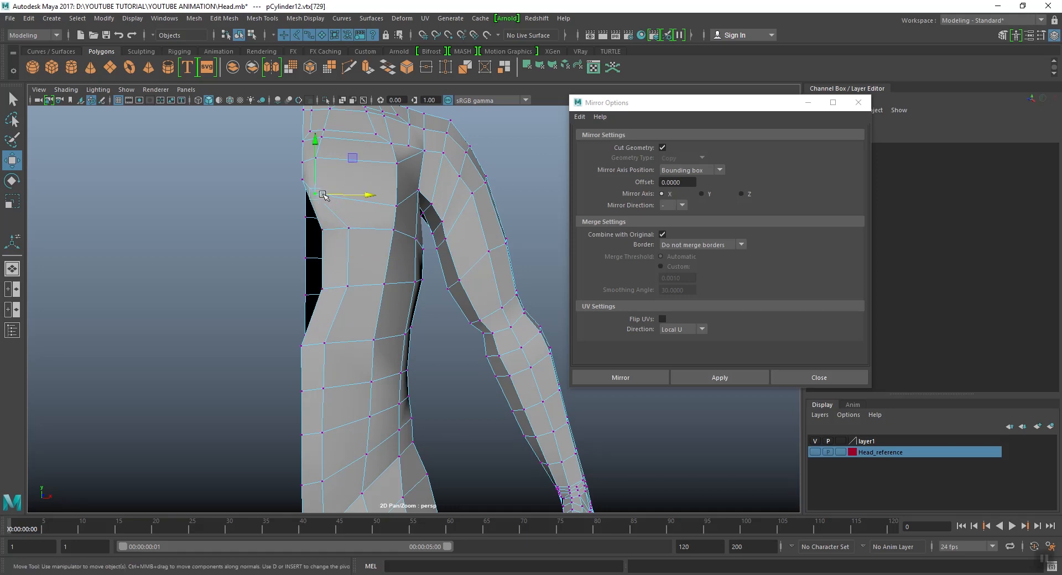
pyautogui.moveTo(352, 195); pyautogui.dragTo(376, 196)
pyautogui.keyDown('alt'); pyautogui.moveTo(376, 171); pyautogui.dragTo(371, 233, button='right'); pyautogui.keyUp('alt')
pyautogui.keyDown('alt'); pyautogui.moveTo(373, 275); pyautogui.dragTo(365, 238, button='middle'); pyautogui.keyUp('alt')
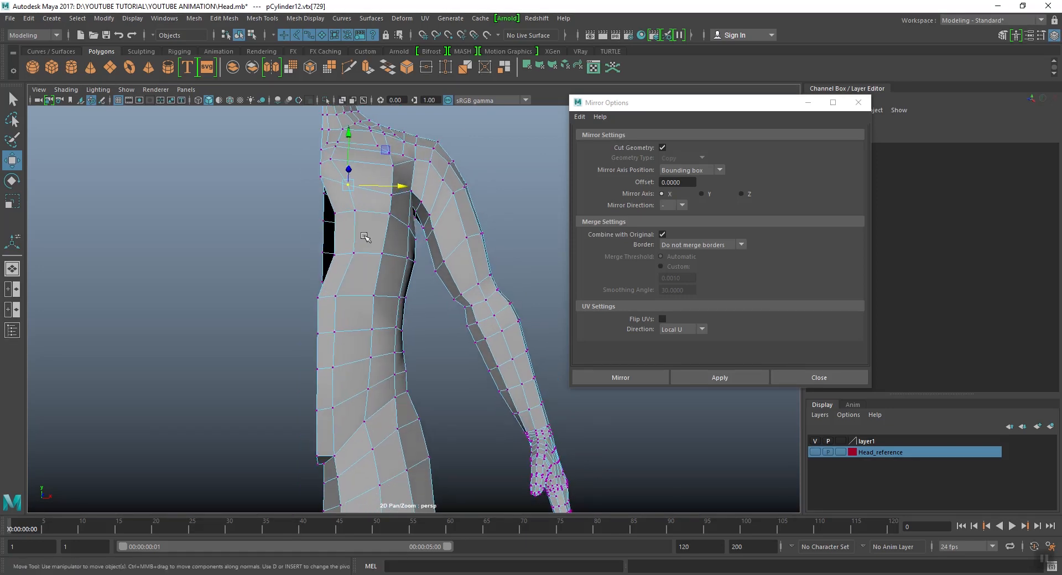
pyautogui.click(355, 252)
pyautogui.keyDown('shift'); pyautogui.click(336, 254); pyautogui.keyUp('shift')
pyautogui.moveTo(392, 255); pyautogui.dragTo(404, 256)
pyautogui.moveTo(379, 162); pyautogui.dragTo(417, 142, button='right')
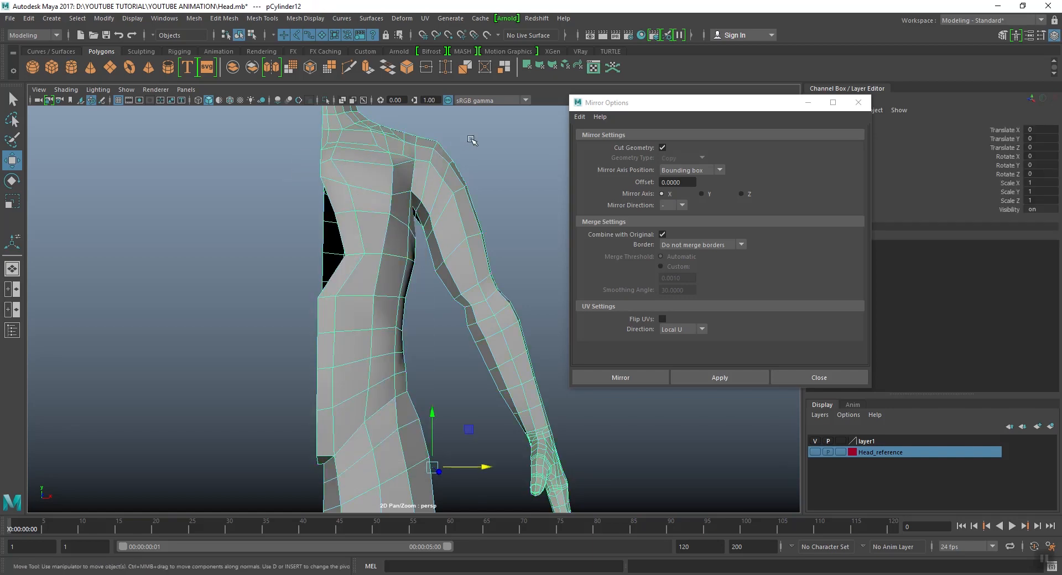
# Examine the half body's displaced chest border from several angles in smooth mesh preview, and return to the unsmoothed display
pyautogui.press('3')
pyautogui.click(462, 177)
pyautogui.keyDown('alt'); pyautogui.moveTo(462, 178); pyautogui.dragTo(410, 211, button='right'); pyautogui.keyUp('alt')
pyautogui.keyDown('alt'); pyautogui.moveTo(410, 211); pyautogui.dragTo(430, 249, button='middle'); pyautogui.keyUp('alt')
pyautogui.keyDown('alt'); pyautogui.moveTo(430, 249); pyautogui.dragTo(392, 233); pyautogui.keyUp('alt')
pyautogui.click(393, 227)
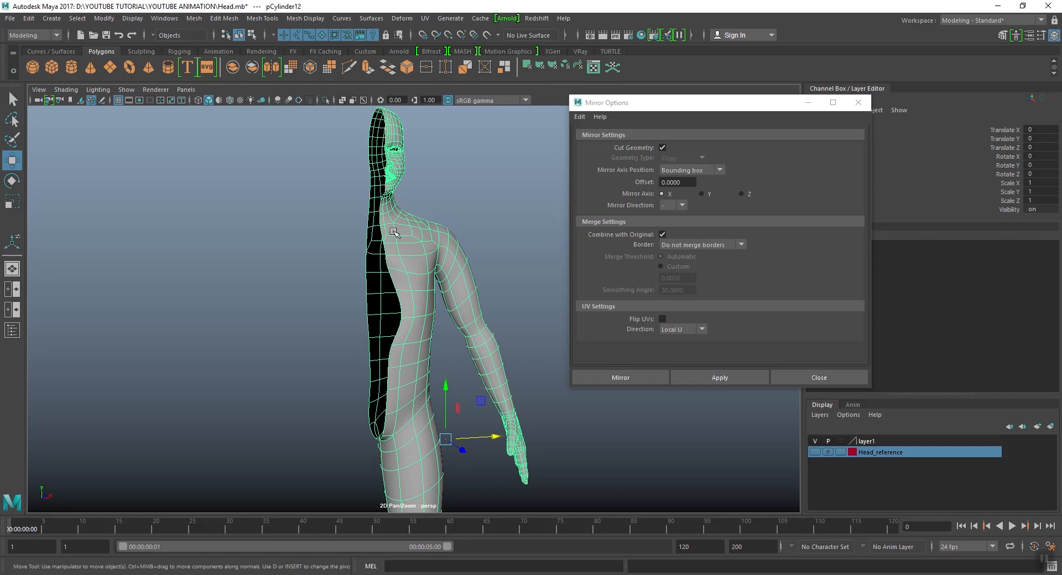
pyautogui.keyDown('alt'); pyautogui.moveTo(406, 266); pyautogui.dragTo(358, 263); pyautogui.keyUp('alt')
pyautogui.keyDown('alt'); pyautogui.moveTo(353, 273); pyautogui.dragTo(311, 275, button='right'); pyautogui.keyUp('alt')
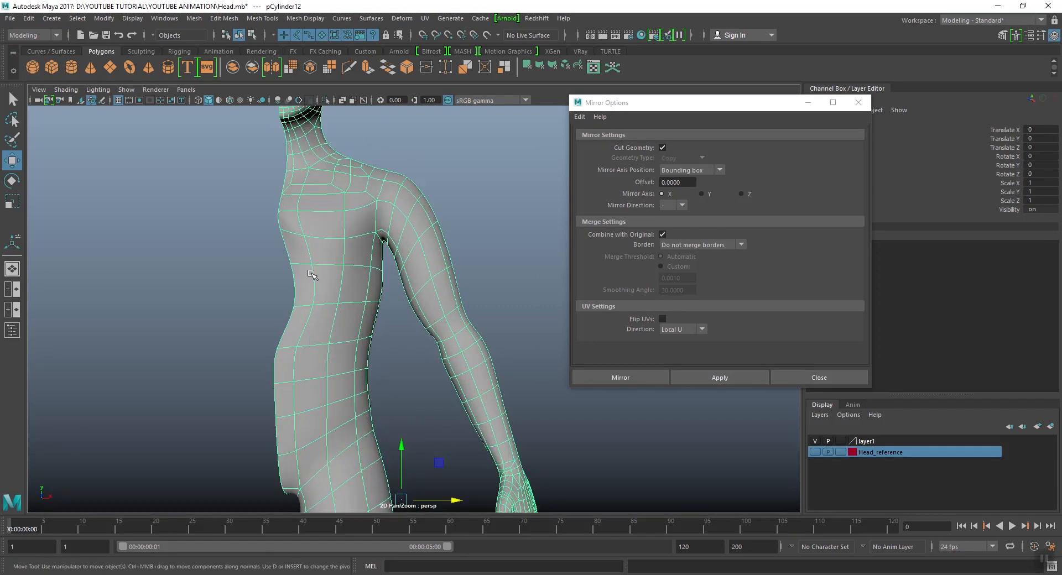
pyautogui.keyDown('alt'); pyautogui.moveTo(312, 275); pyautogui.dragTo(326, 279, button='middle'); pyautogui.keyUp('alt')
pyautogui.press('1')
pyautogui.keyDown('alt'); pyautogui.moveTo(326, 258); pyautogui.dragTo(354, 243); pyautogui.keyUp('alt')
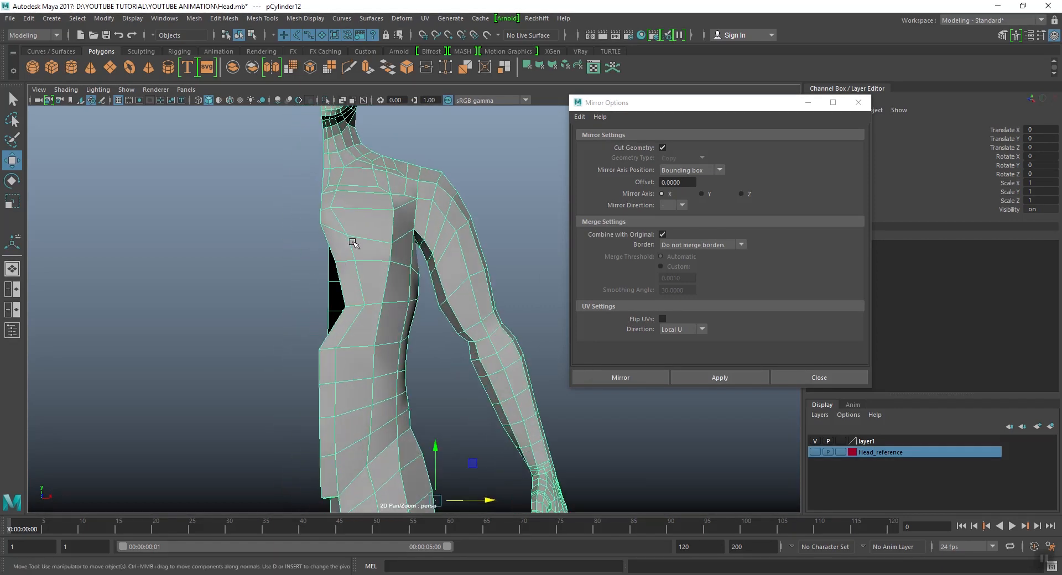
# Inspect the vertices along the half body's displaced centre border in vertex mode, and return to object mode
pyautogui.moveTo(354, 241); pyautogui.dragTo(327, 242, button='right')
pyautogui.keyDown('alt'); pyautogui.moveTo(327, 242); pyautogui.dragTo(374, 264); pyautogui.keyUp('alt')
pyautogui.keyDown('alt'); pyautogui.moveTo(380, 309); pyautogui.dragTo(374, 300, button='right'); pyautogui.keyUp('alt')
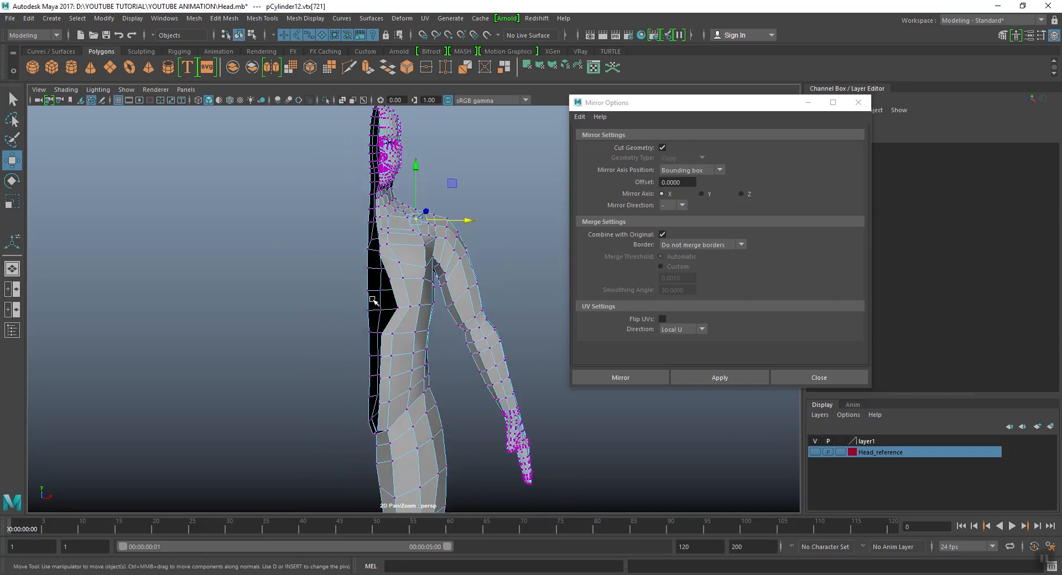
pyautogui.keyDown('alt'); pyautogui.moveTo(382, 278); pyautogui.dragTo(372, 276, button='middle'); pyautogui.keyUp('alt')
pyautogui.rightClick(378, 226)
pyautogui.moveTo(378, 227); pyautogui.dragTo(429, 212, button='right')
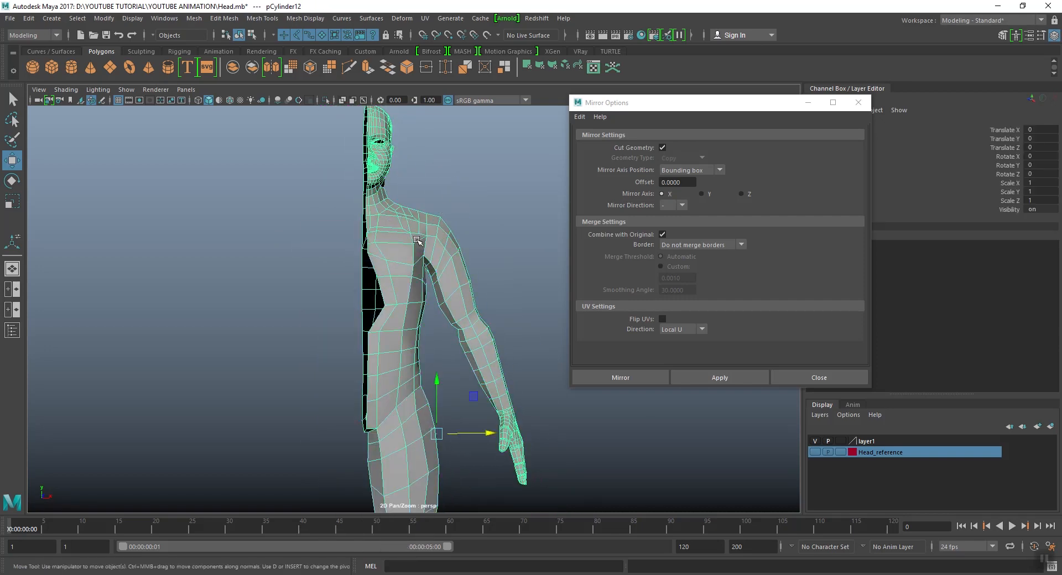
pyautogui.scroll(2, 415, 243)
pyautogui.keyDown('alt'); pyautogui.moveTo(415, 243); pyautogui.dragTo(416, 267, button='middle'); pyautogui.keyUp('alt')
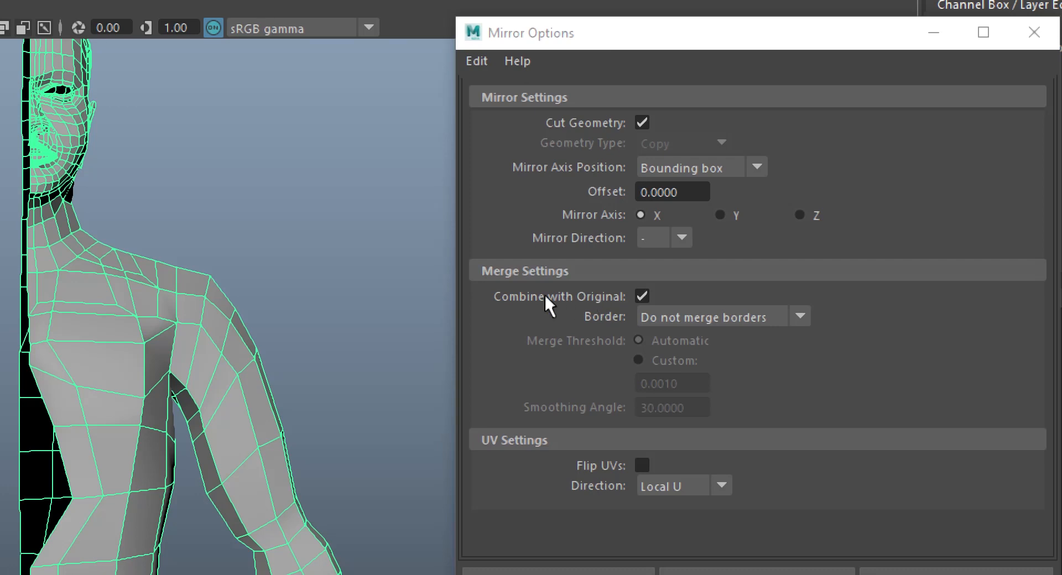
# Mirror the half body with Border set to Merge border vertices and a custom Merge Threshold of 0.0010
pyautogui.click(706, 320)
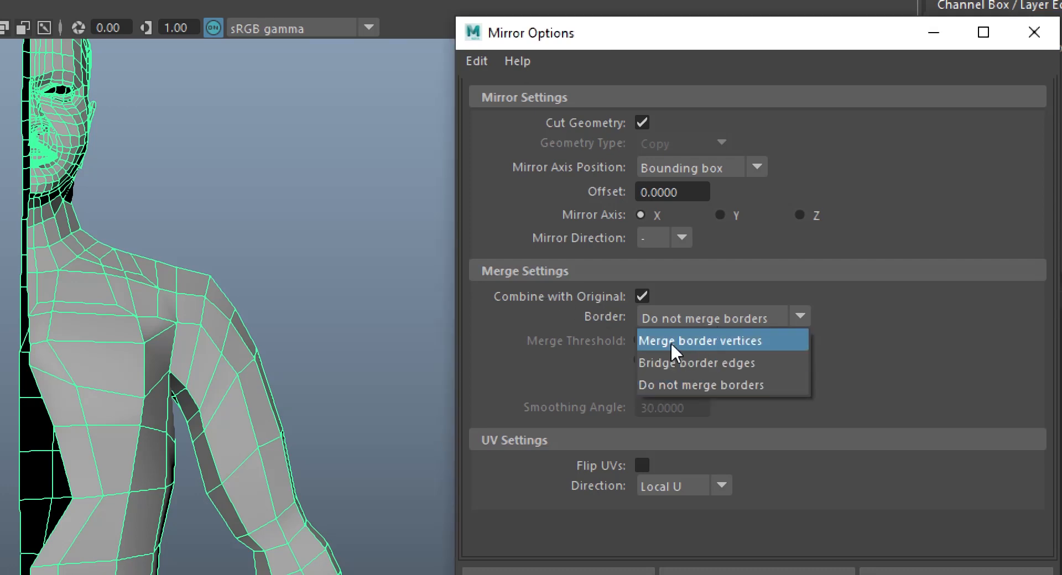
pyautogui.click(738, 337)
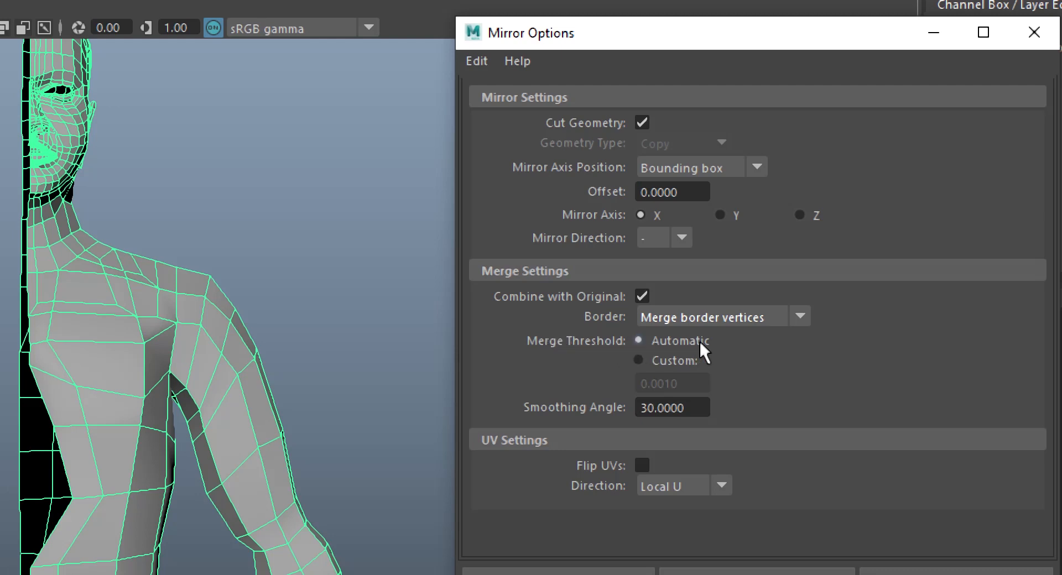
pyautogui.click(638, 359)
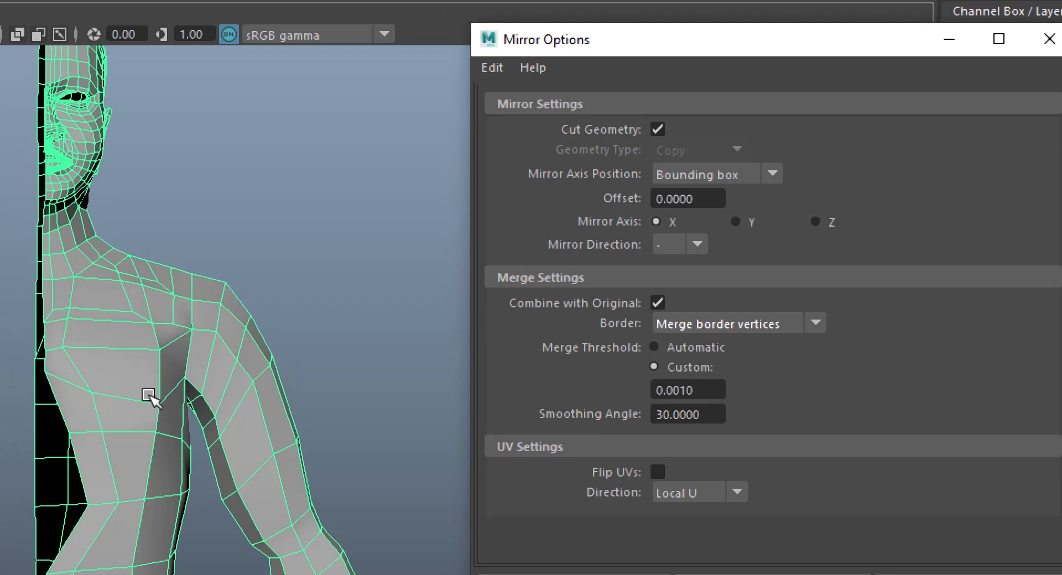
pyautogui.scroll(-5, 247, 420)
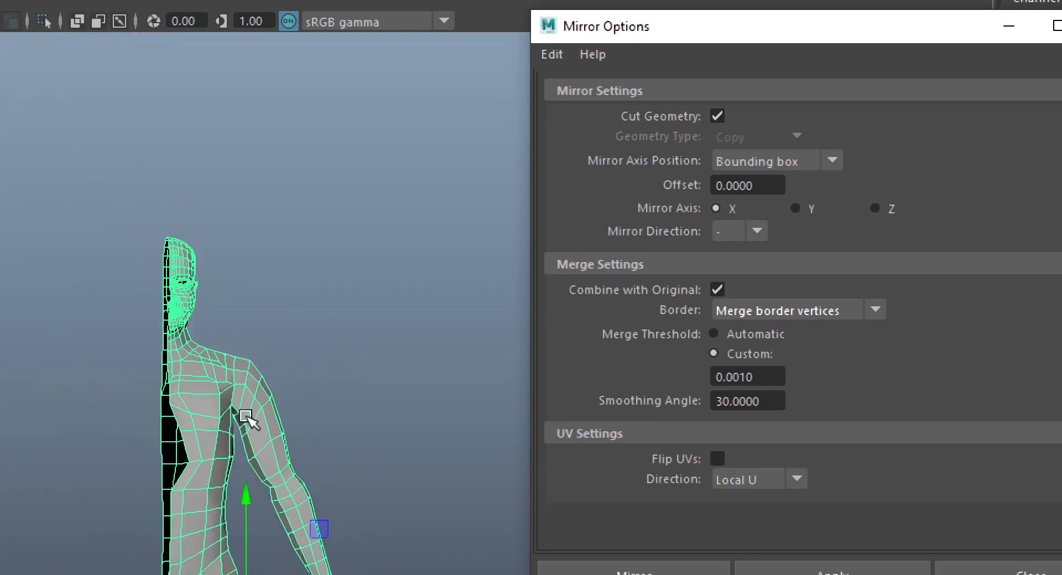
pyautogui.keyDown('alt'); pyautogui.moveTo(243, 420); pyautogui.dragTo(350, 280, button='middle'); pyautogui.keyUp('alt')
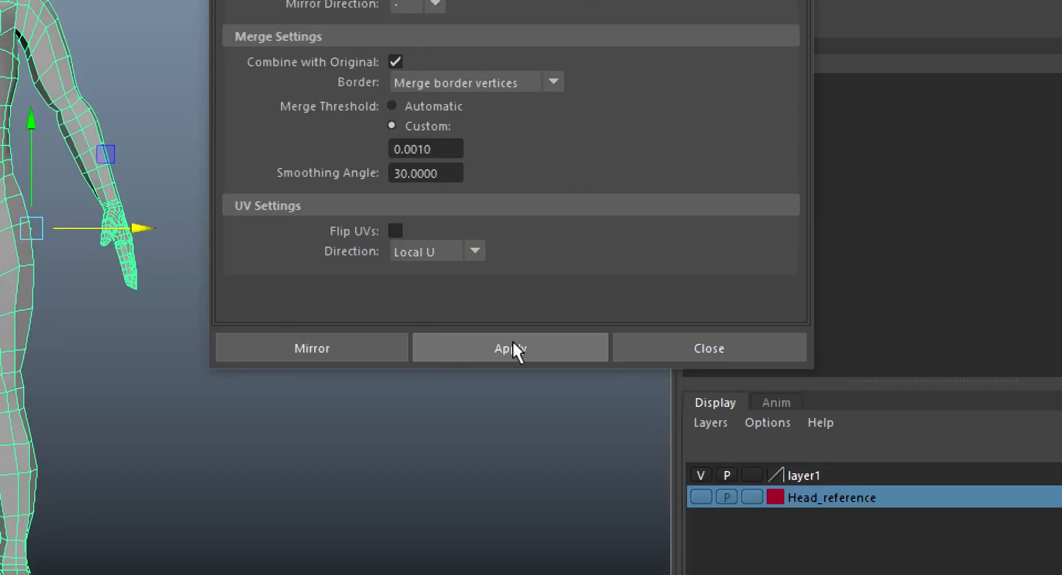
pyautogui.click(514, 343)
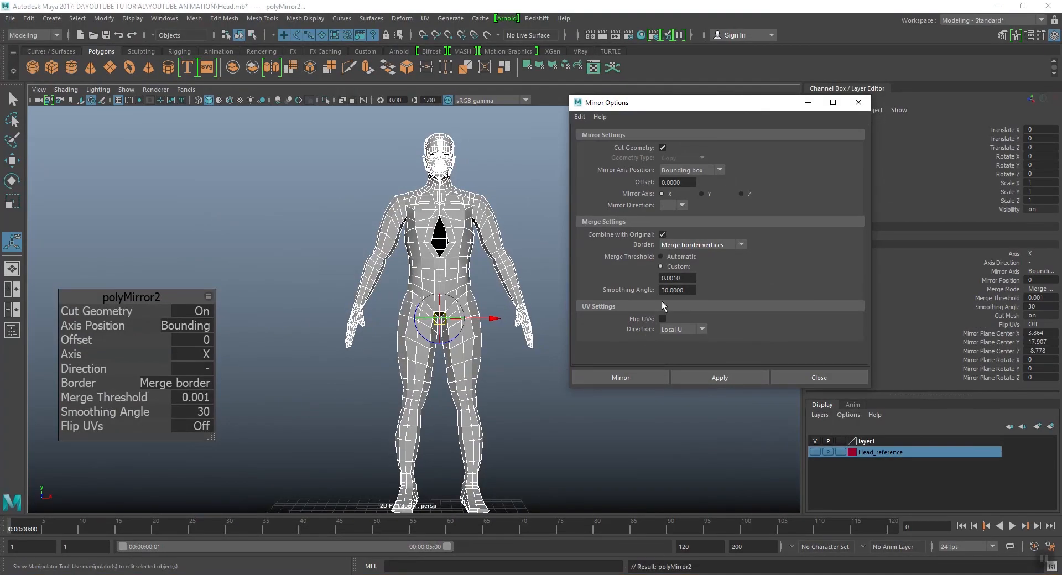
# Examine the chest opening of the mirrored body up close, both with and without smooth mesh preview
pyautogui.scroll(8, 388, 357)
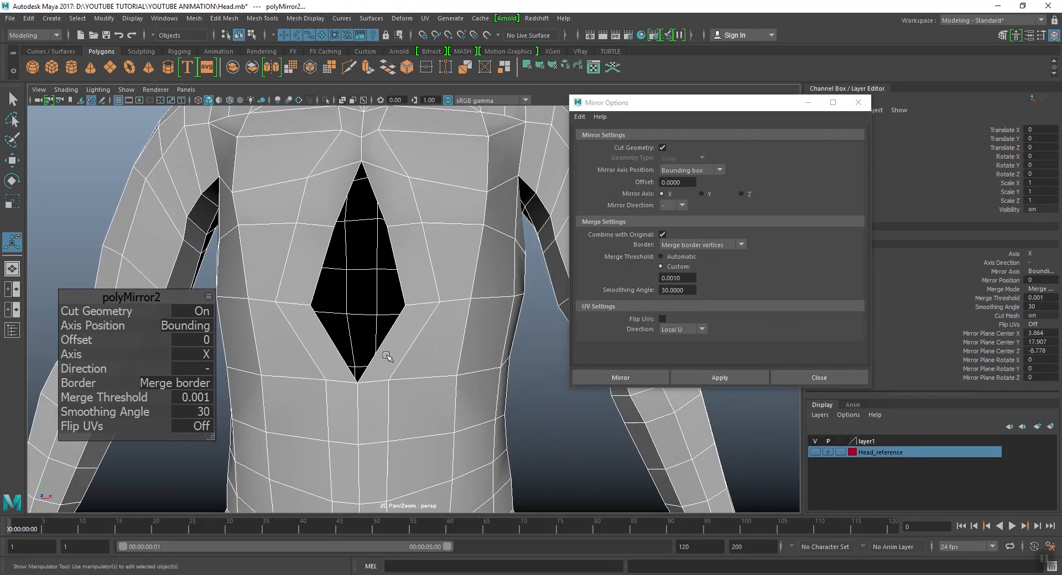
pyautogui.scroll(-5, 387, 357)
pyautogui.keyDown('alt'); pyautogui.moveTo(387, 357); pyautogui.dragTo(403, 324); pyautogui.keyUp('alt')
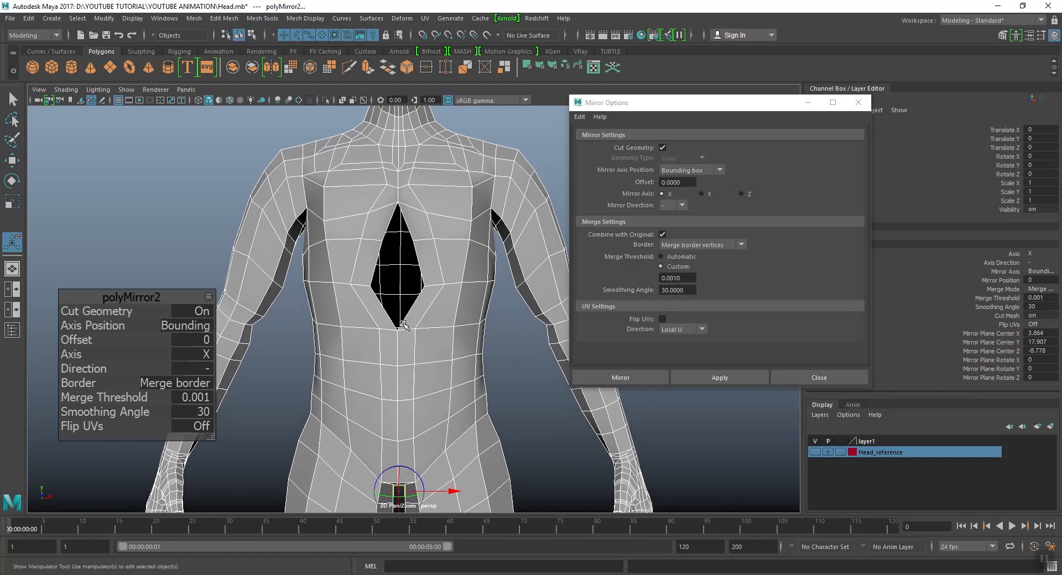
pyautogui.scroll(2, 404, 323)
pyautogui.keyDown('alt'); pyautogui.moveTo(418, 227); pyautogui.dragTo(422, 280, button='middle'); pyautogui.keyUp('alt')
pyautogui.scroll(2, 436, 289)
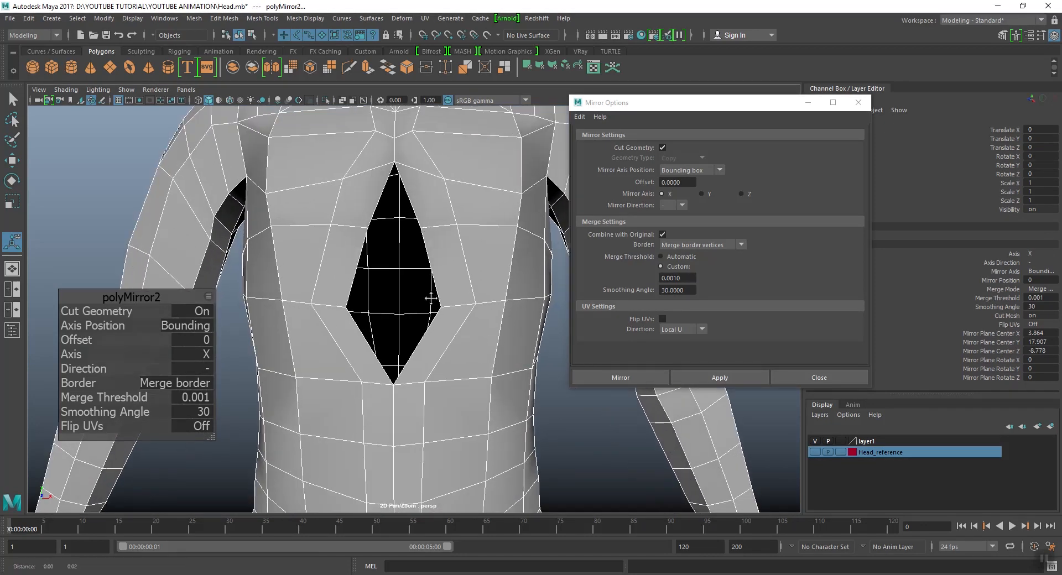
pyautogui.scroll(-3, 434, 265)
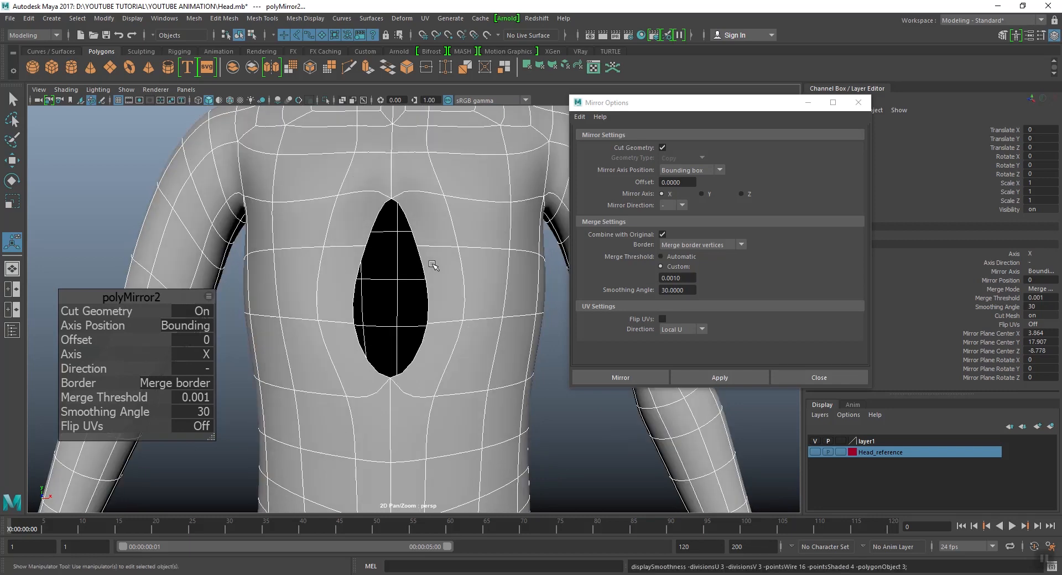
pyautogui.scroll(3, 434, 264)
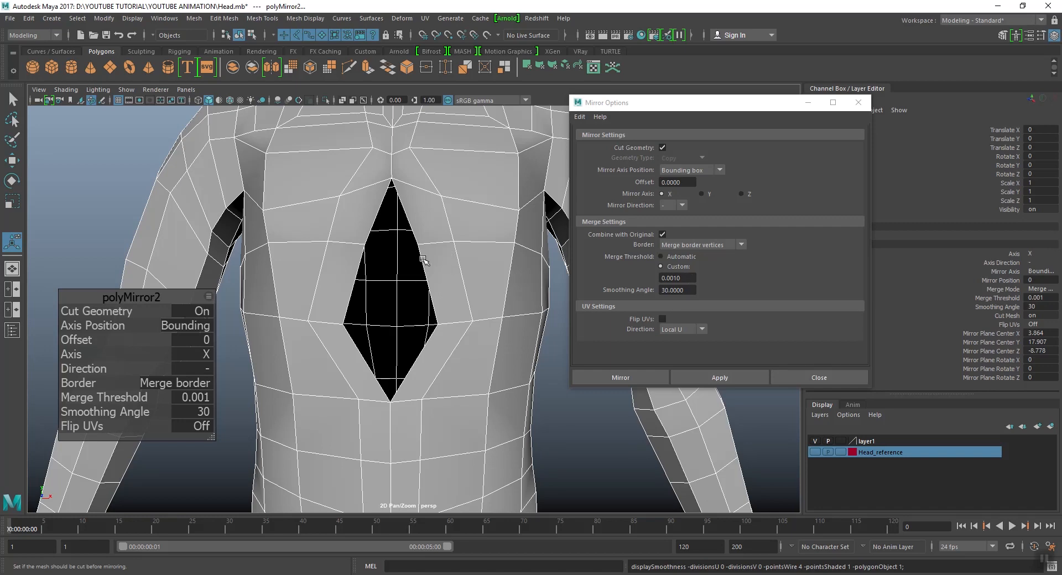
pyautogui.keyDown('alt'); pyautogui.moveTo(455, 271); pyautogui.dragTo(447, 248, button='middle'); pyautogui.keyUp('alt')
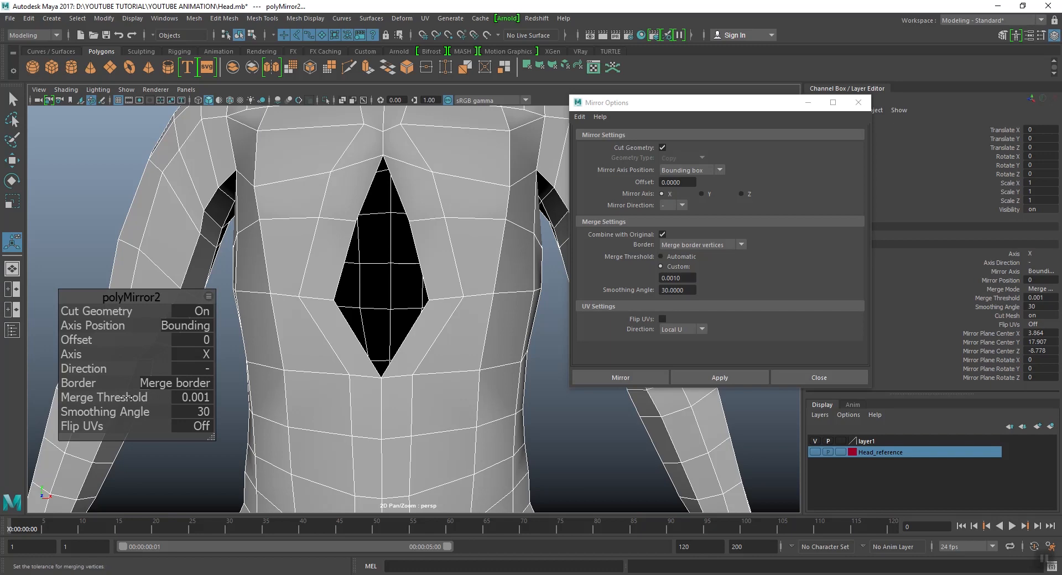
# Raise the mirror's Merge Threshold to 1 and further to 3, and inspect the chest seam
pyautogui.moveTo(128, 398); pyautogui.dragTo(135, 400)
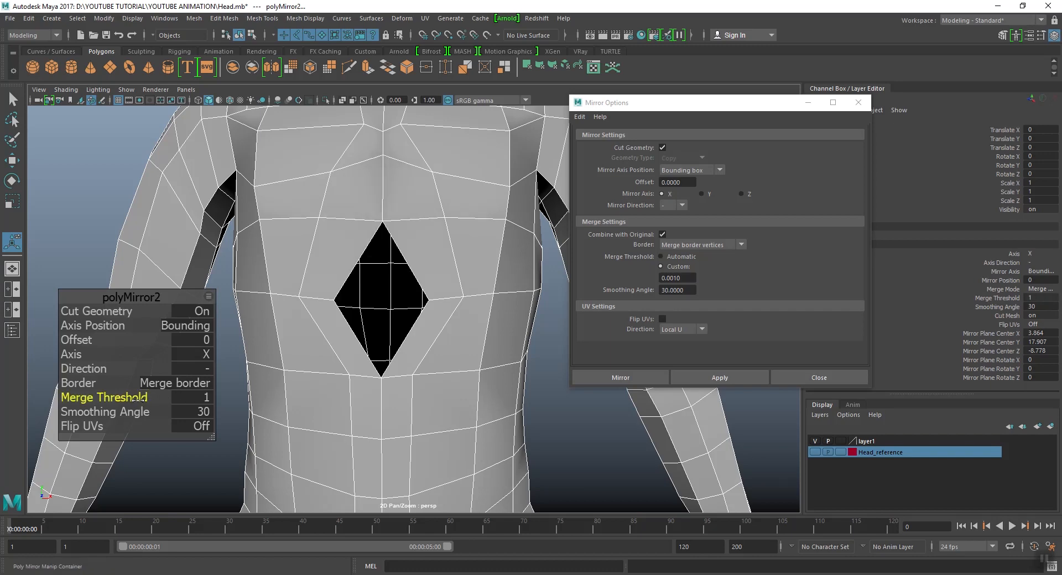
pyautogui.click(208, 397)
pyautogui.write('3')
pyautogui.press('Return')
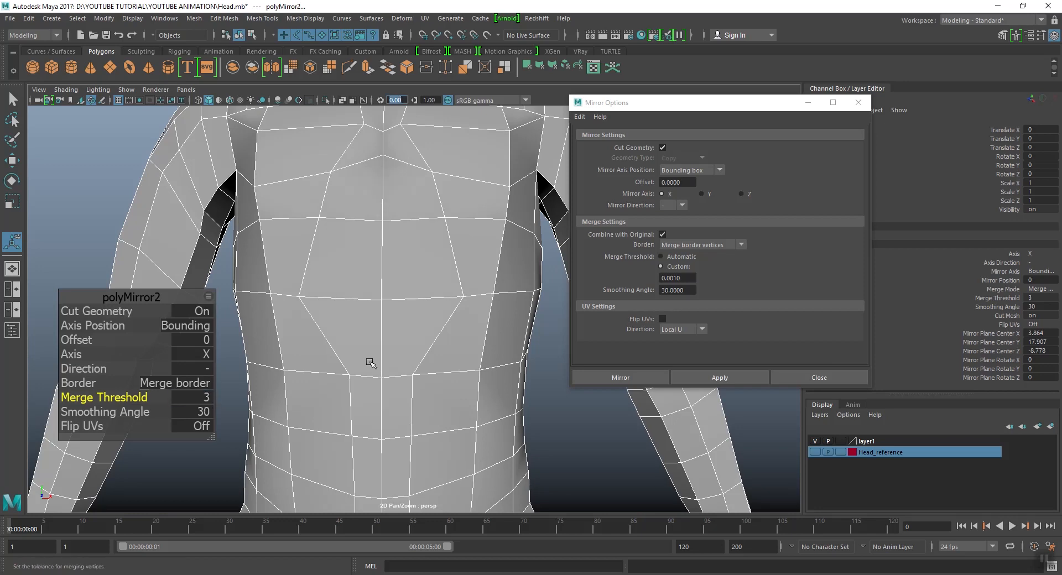
pyautogui.scroll(-2, 479, 320)
pyautogui.scroll(-2, 442, 269)
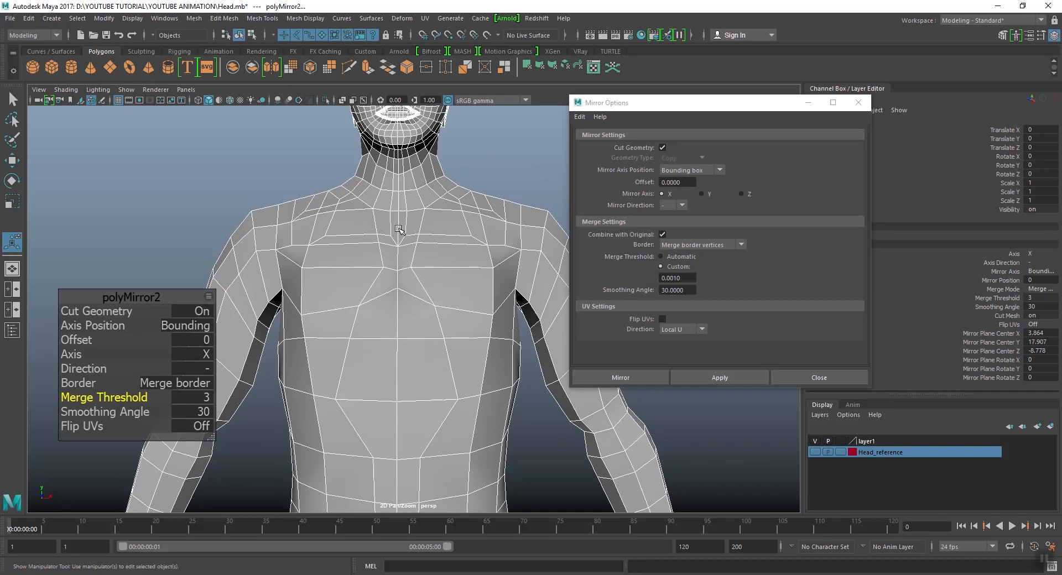
pyautogui.scroll(5, 403, 332)
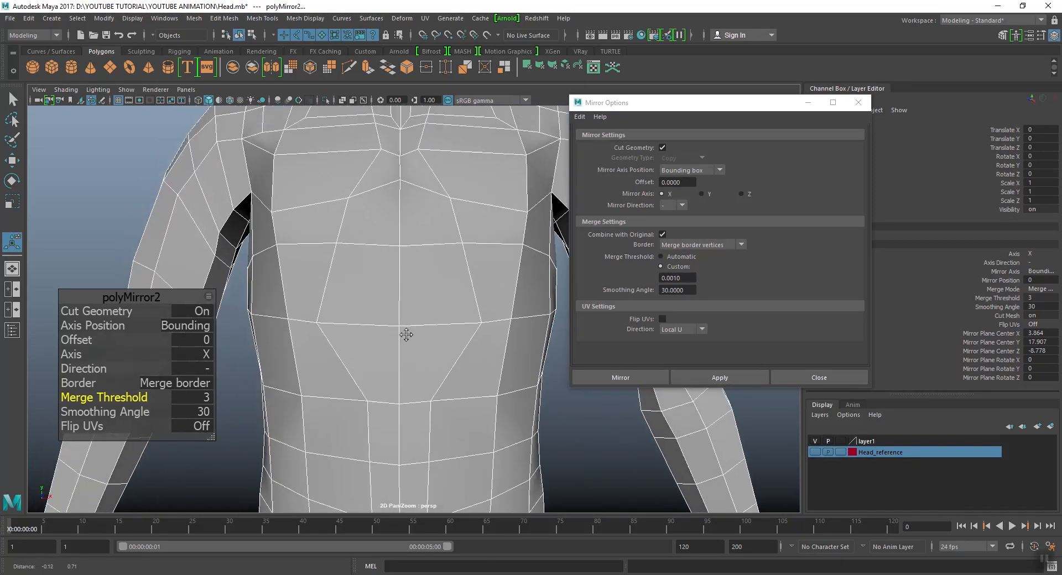
# Set the mirror's Merge Threshold to 0 and move the Mirror Options window off the channel attributes
pyautogui.moveTo(122, 397); pyautogui.dragTo(72, 407)
pyautogui.scroll(-3, 459, 346)
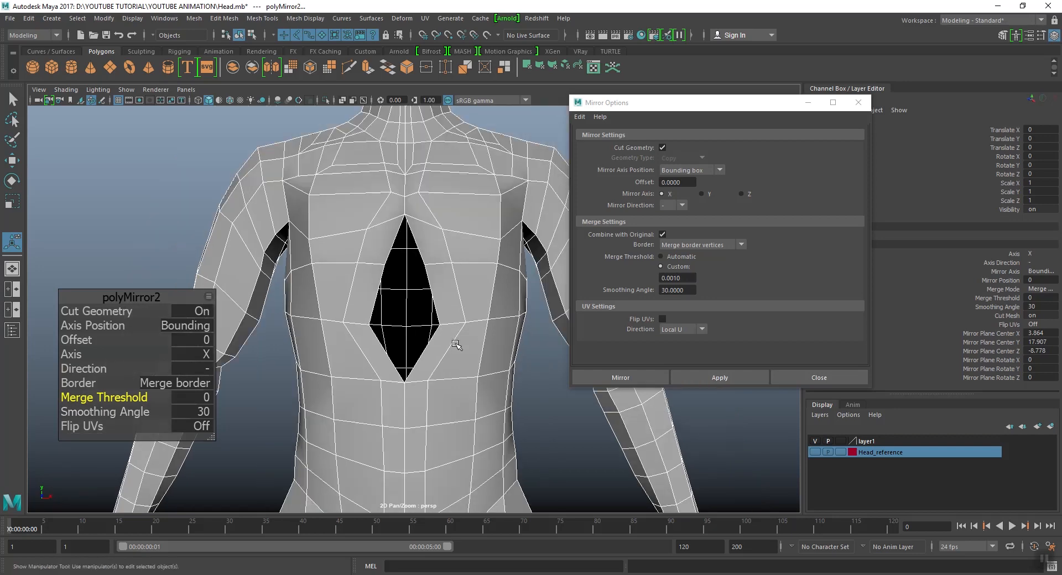
pyautogui.keyDown('alt'); pyautogui.moveTo(456, 347); pyautogui.dragTo(474, 313, button='middle'); pyautogui.keyUp('alt')
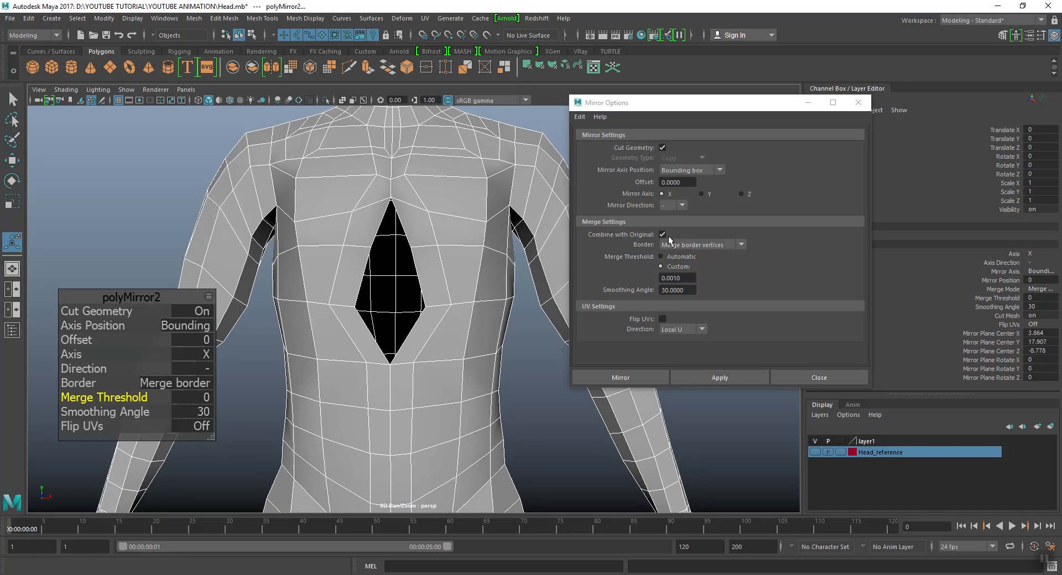
pyautogui.moveTo(664, 110); pyautogui.dragTo(625, 116)
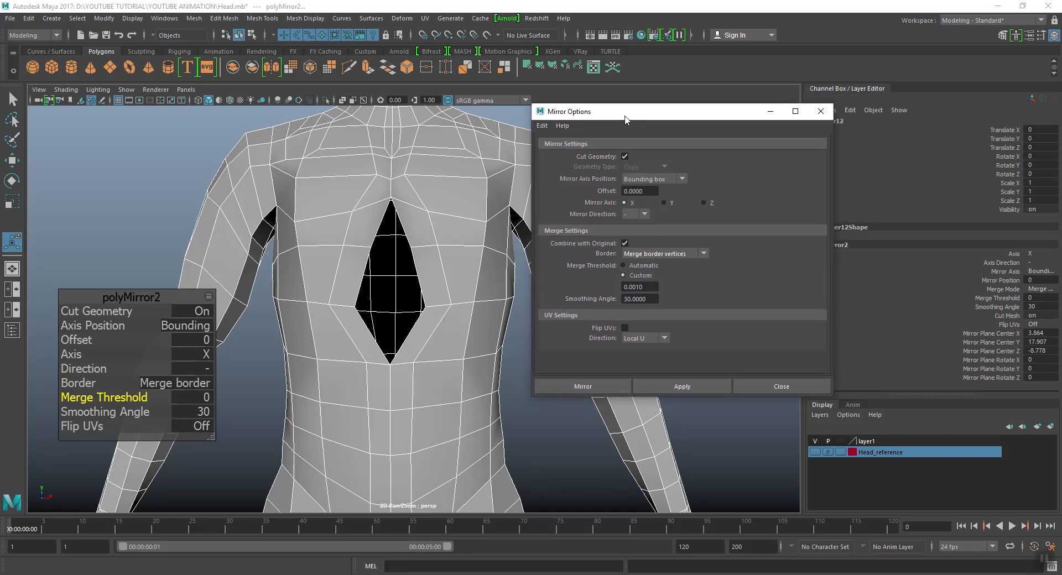